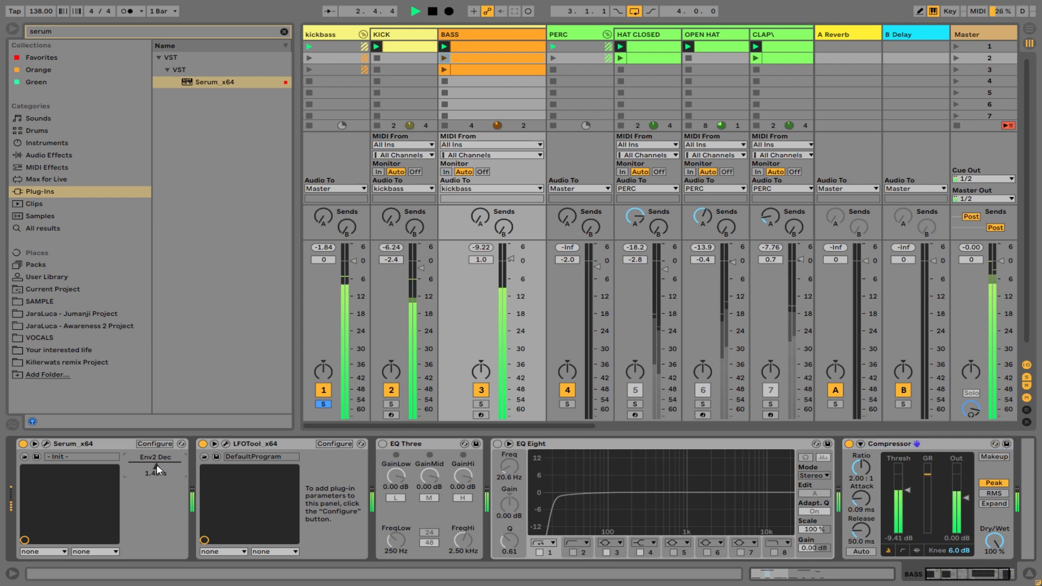
Open Serum on the BASS track, turn off always-on portamento and set the portamento time to 25 ms.
{"action": "left_click", "coordinate": [46, 444]}
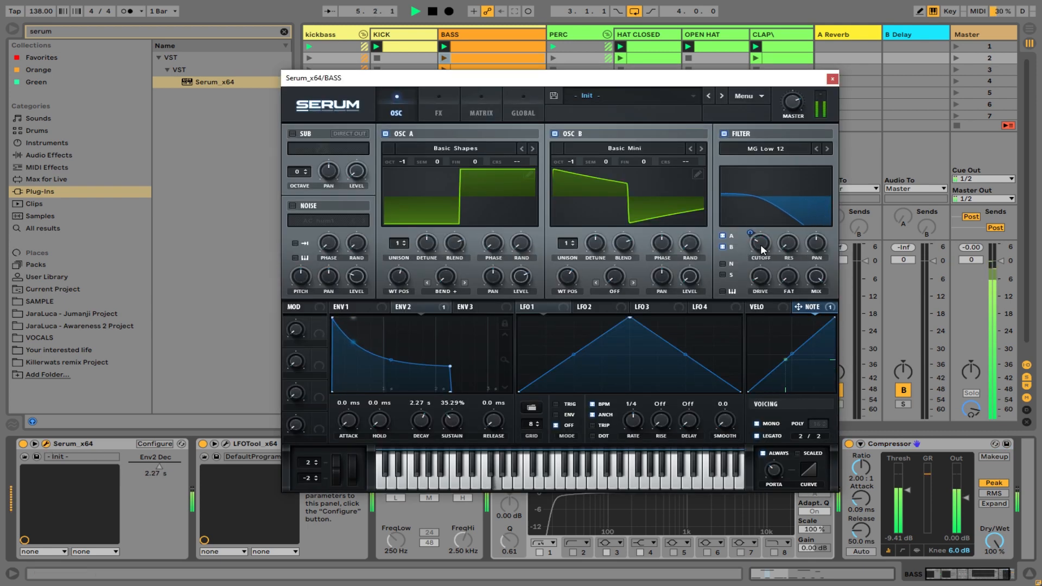
{"action": "left_click_drag", "start_coordinate": [759, 251], "coordinate": [759, 245]}
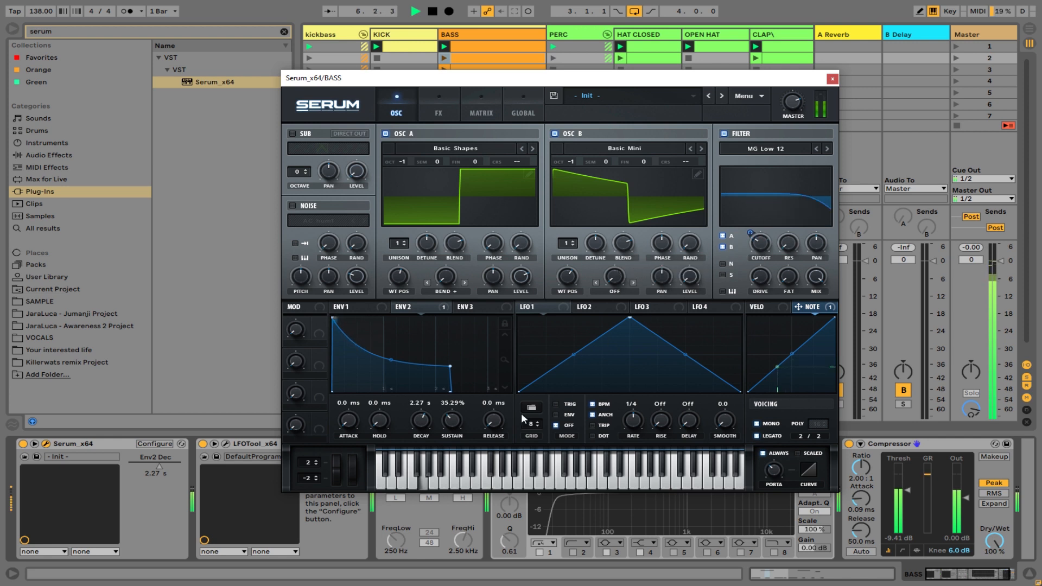
{"action": "mouse_move", "coordinate": [777, 472]}
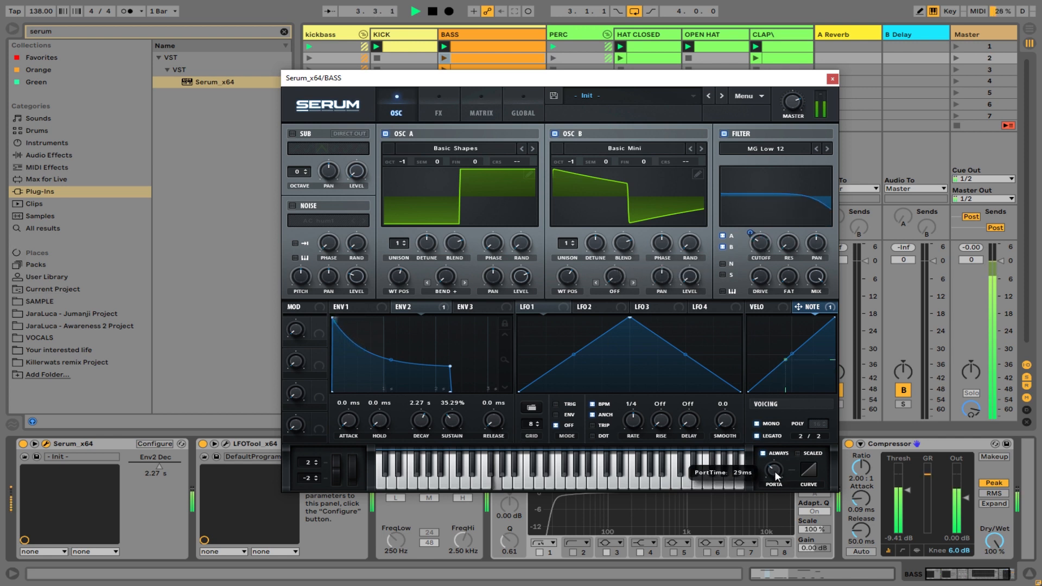
{"action": "left_click", "coordinate": [764, 454]}
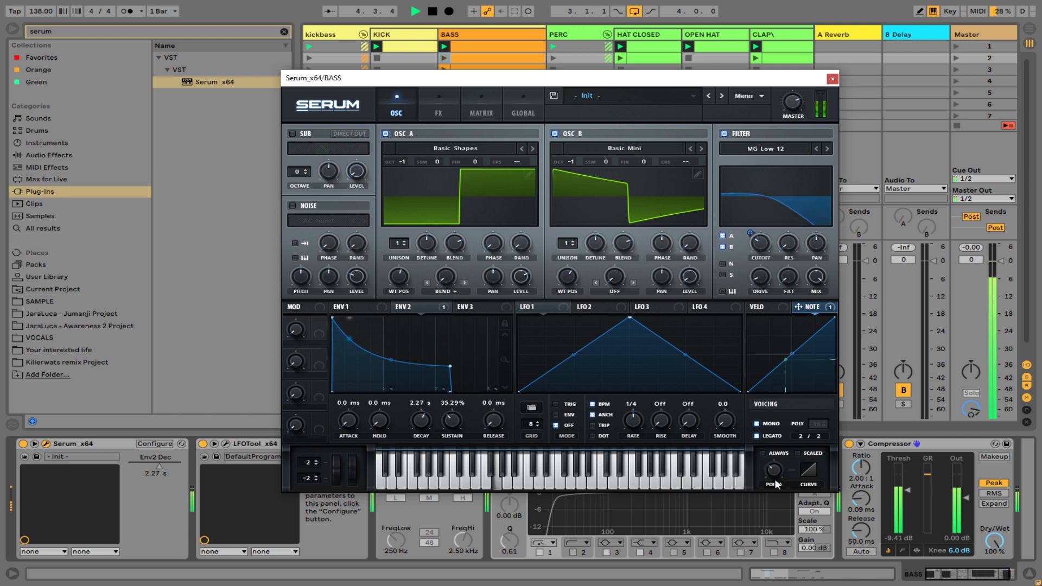
{"action": "left_click_drag", "start_coordinate": [773, 477], "coordinate": [777, 483]}
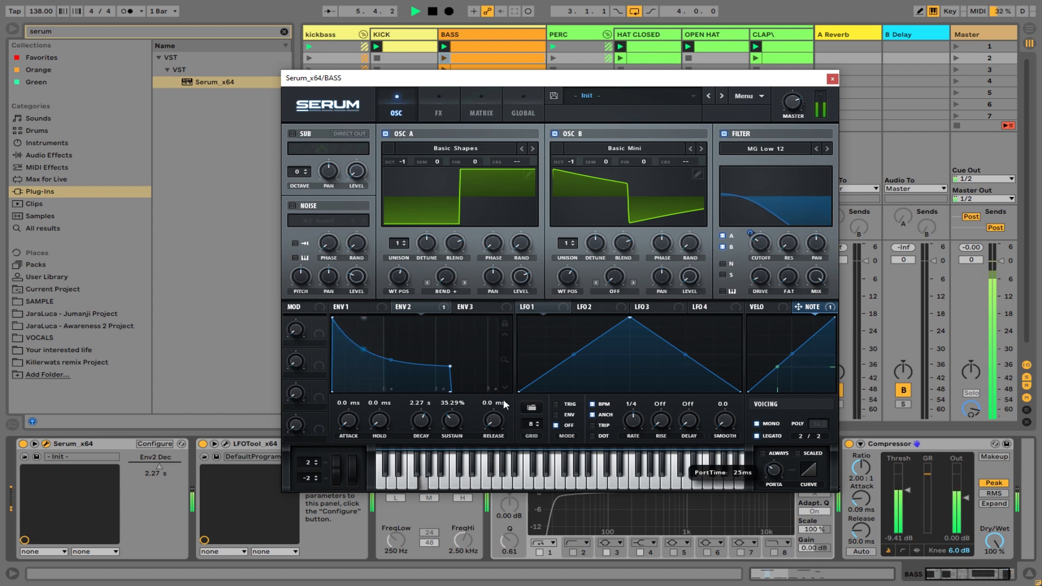
Launch the second and third BASS clips in turn, keeping the BASS track's Serum open but clear of the clip slots.
{"action": "left_click", "coordinate": [430, 58]}
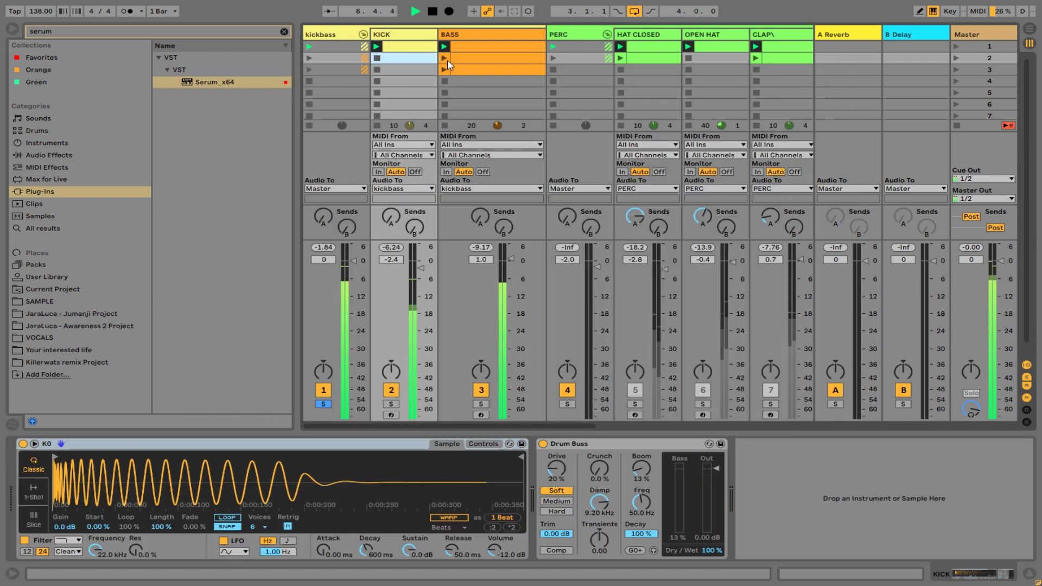
{"action": "left_click", "coordinate": [445, 58]}
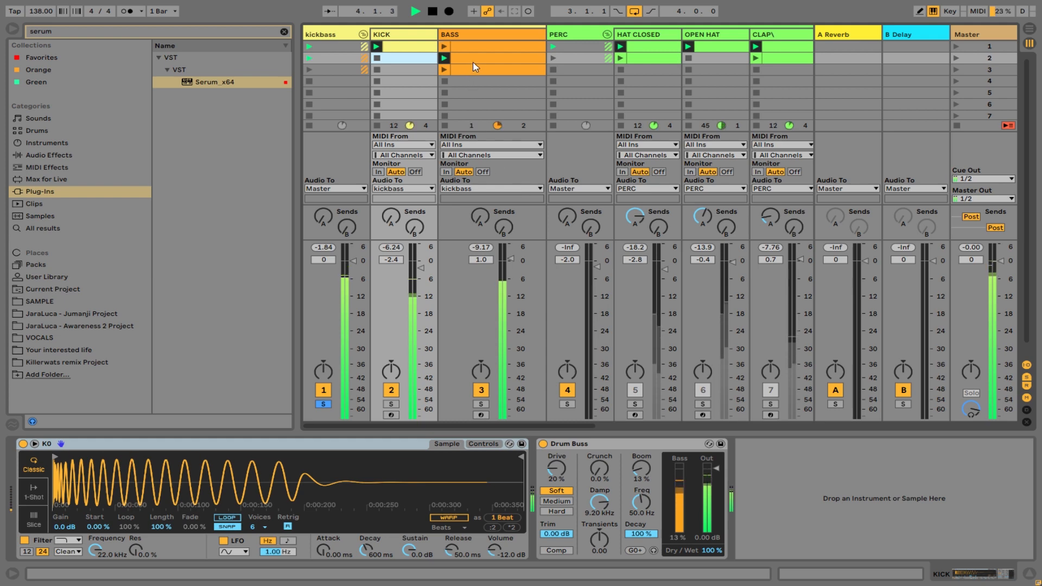
{"action": "left_click", "coordinate": [460, 80]}
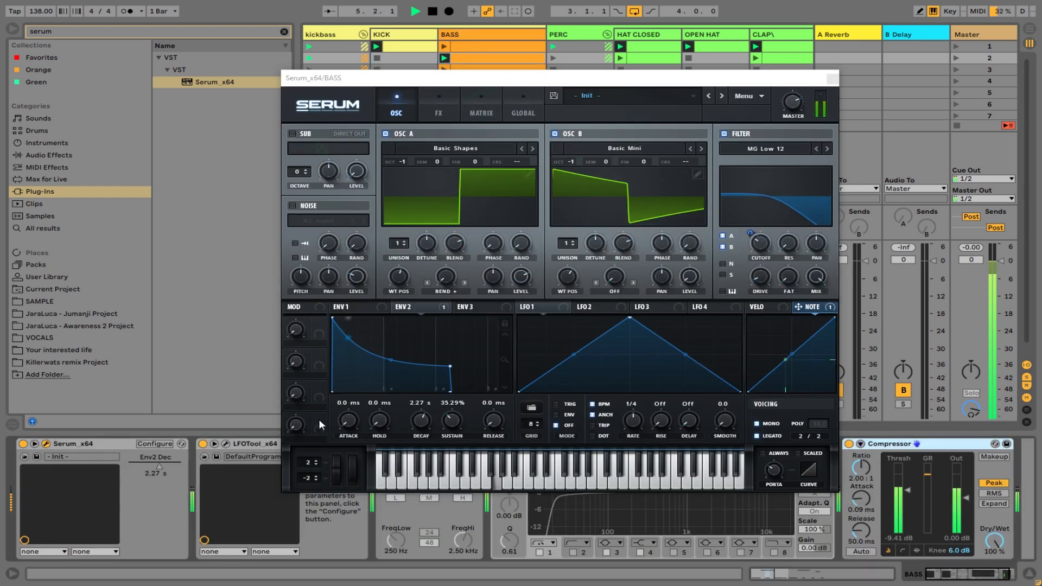
{"action": "left_click_drag", "start_coordinate": [687, 78], "coordinate": [668, 435]}
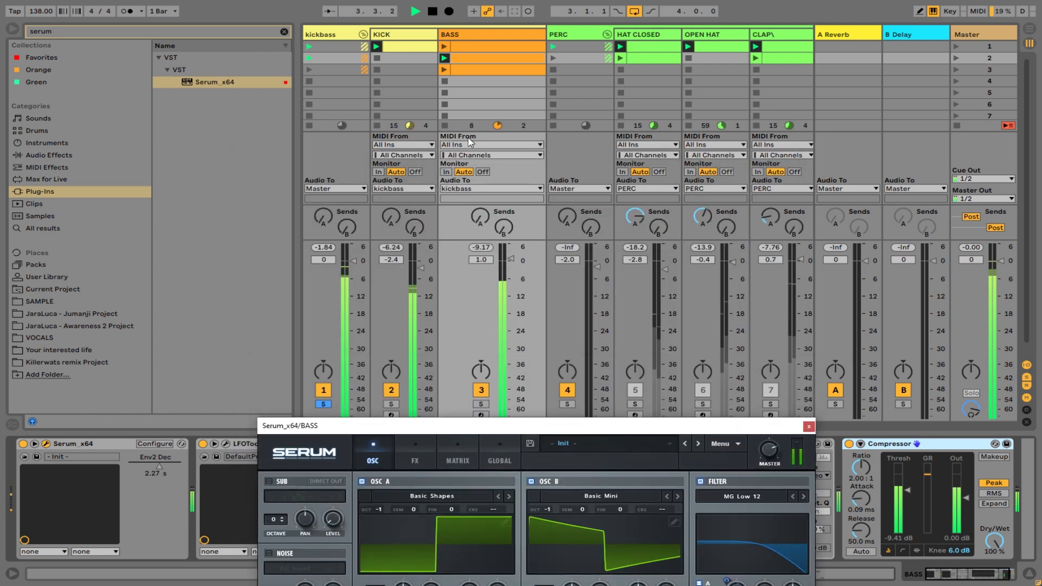
{"action": "left_click", "coordinate": [444, 69]}
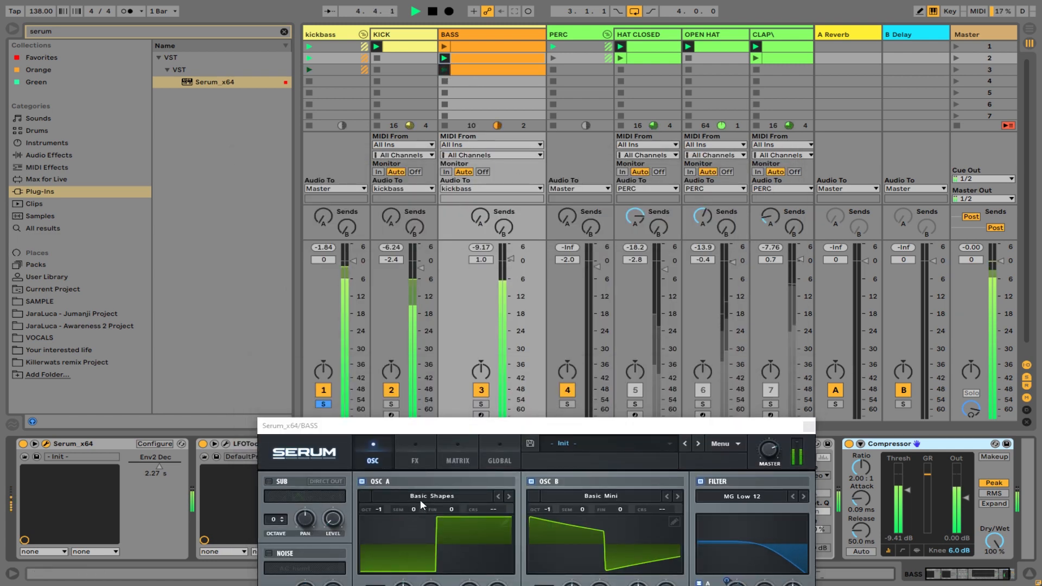
Set envelope 2 in the BASS Serum to a 1.27 s decay and about 40.51% sustain, and hide the plug-in window.
{"action": "left_click_drag", "start_coordinate": [439, 426], "coordinate": [448, 173]}
{"action": "left_click_drag", "start_coordinate": [435, 461], "coordinate": [394, 461]}
{"action": "left_click_drag", "start_coordinate": [438, 500], "coordinate": [438, 492]}
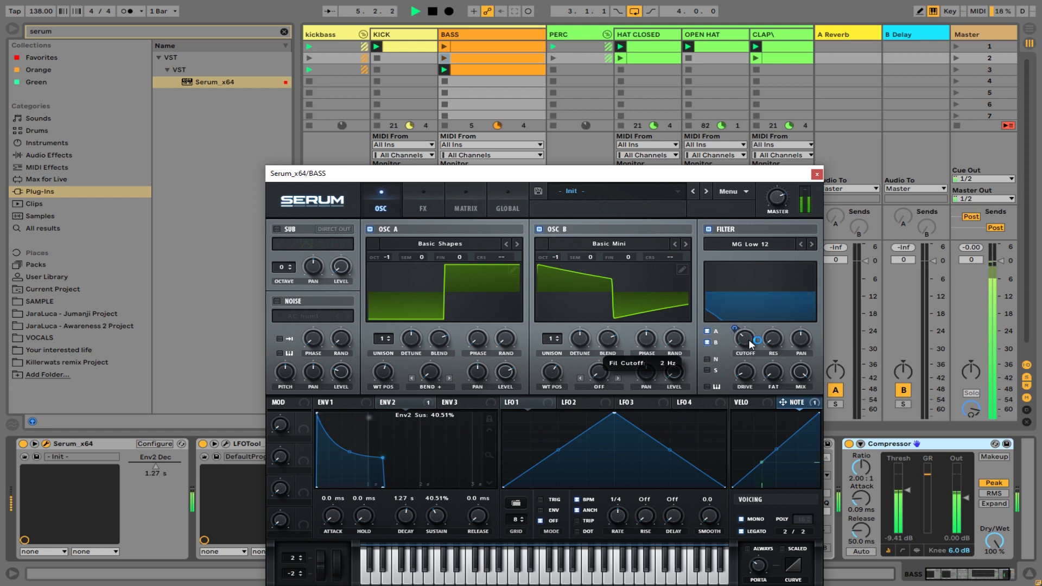
{"action": "key", "text": "ctrl+alt+p"}
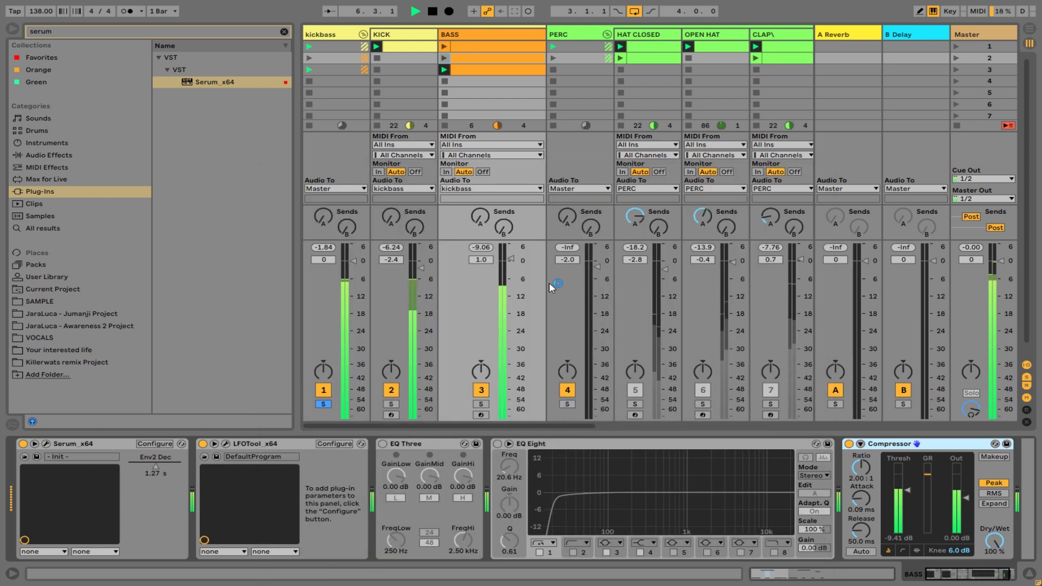
Clear the kickbass group's solo and restart playback from the beginning so that all tracks play together.
{"action": "key", "text": "space"}
{"action": "left_click", "coordinate": [484, 404]}
{"action": "left_click", "coordinate": [481, 405]}
{"action": "key", "text": "space"}
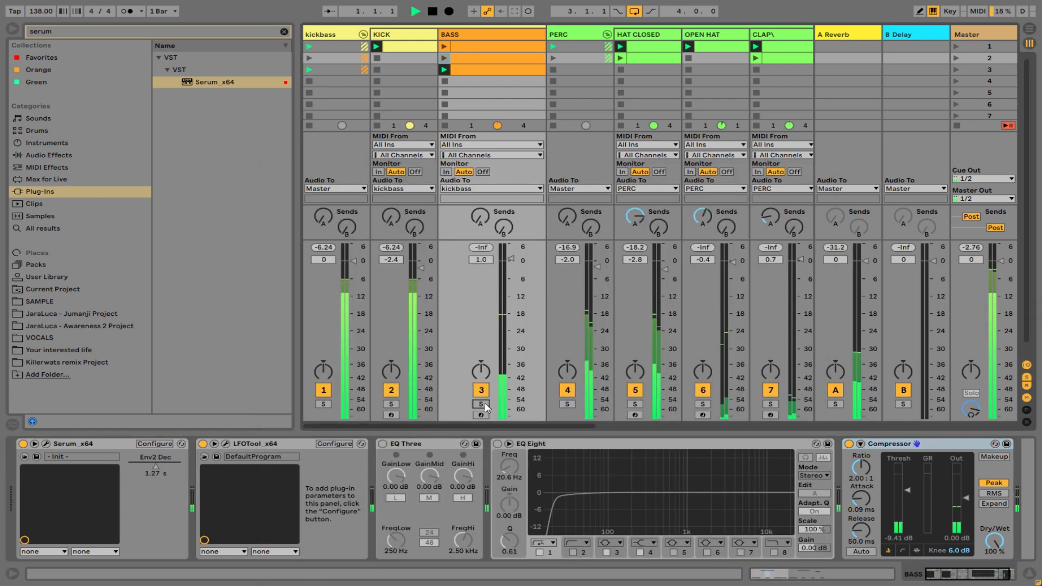
{"action": "left_click_drag", "start_coordinate": [566, 427], "coordinate": [475, 431]}
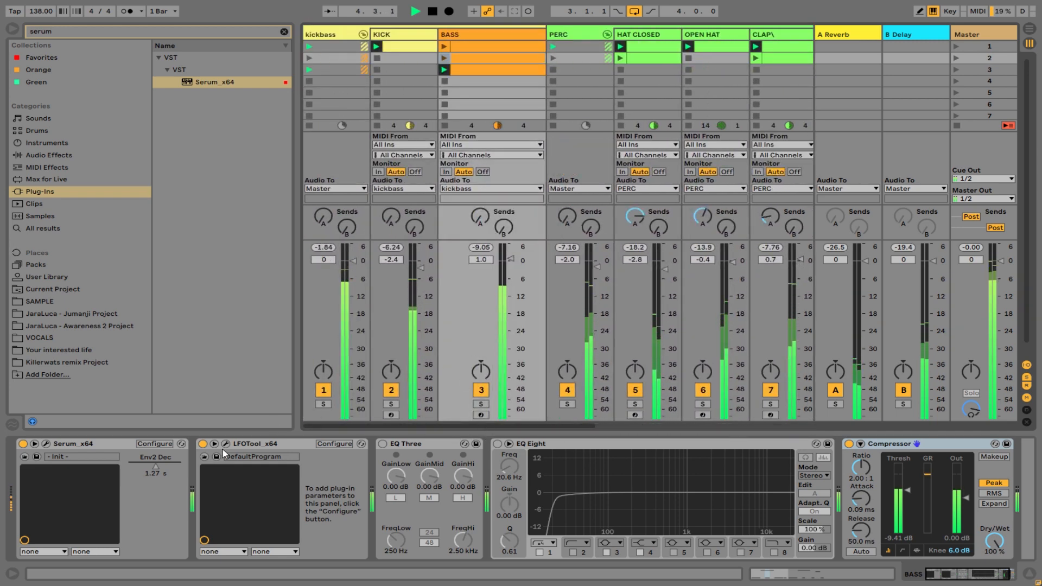
Set the BASS Serum's Env2 Dec parameter to 1.07 s in the device chain and stop playback.
{"action": "left_click_drag", "start_coordinate": [155, 466], "coordinate": [157, 467]}
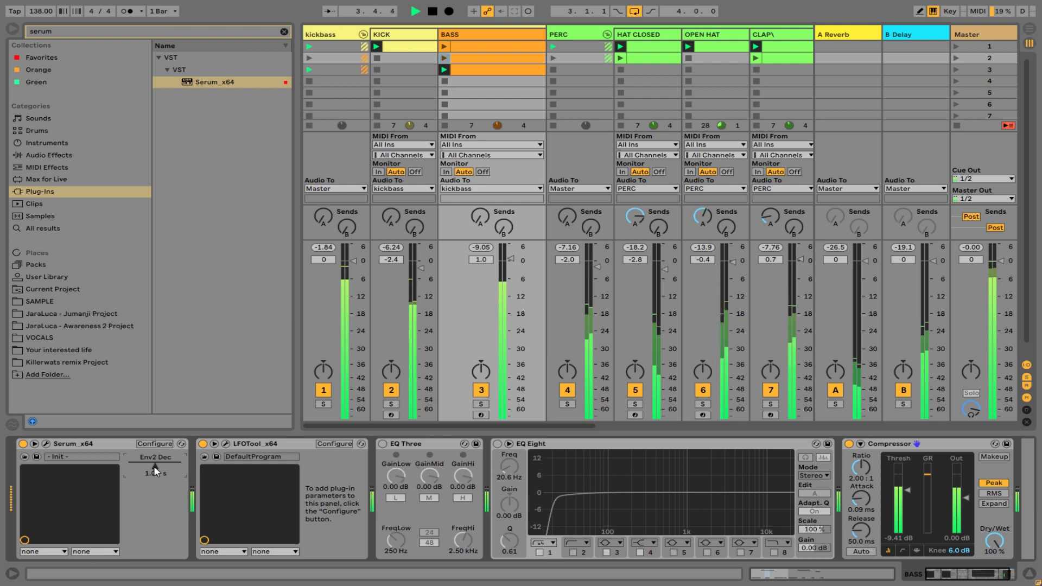
{"action": "left_click_drag", "start_coordinate": [155, 470], "coordinate": [155, 472]}
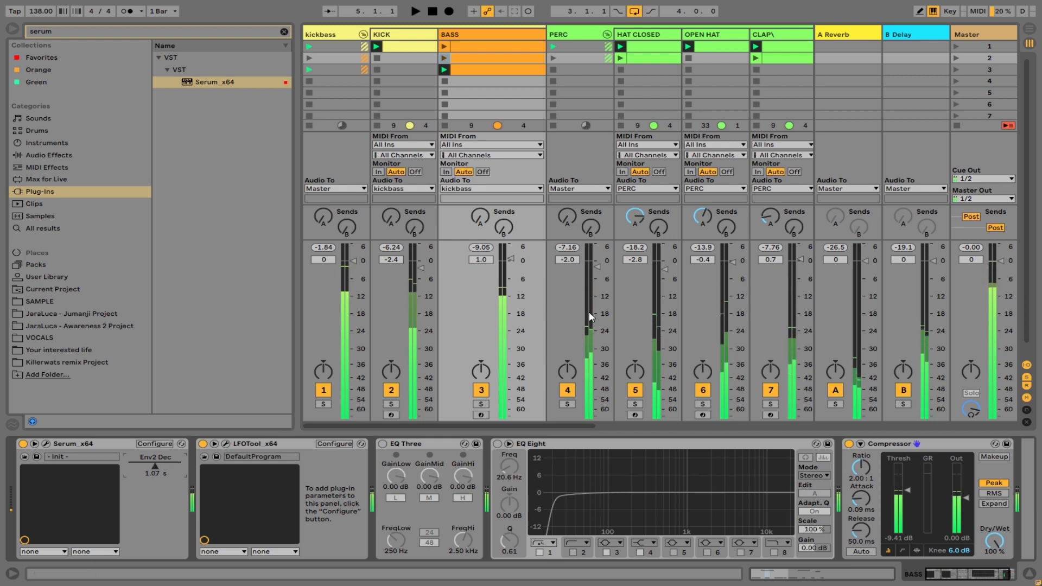
{"action": "key", "text": "space"}
Insert a new MIDI track after the BASS track and load Serum_x64 onto it.
{"action": "right_click", "coordinate": [505, 42]}
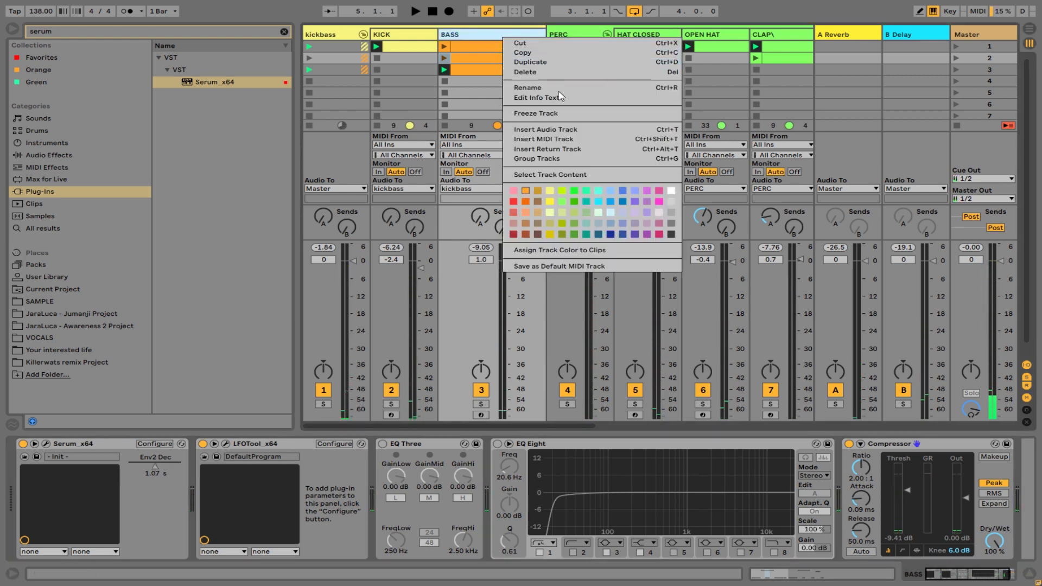
{"action": "left_click", "coordinate": [540, 143]}
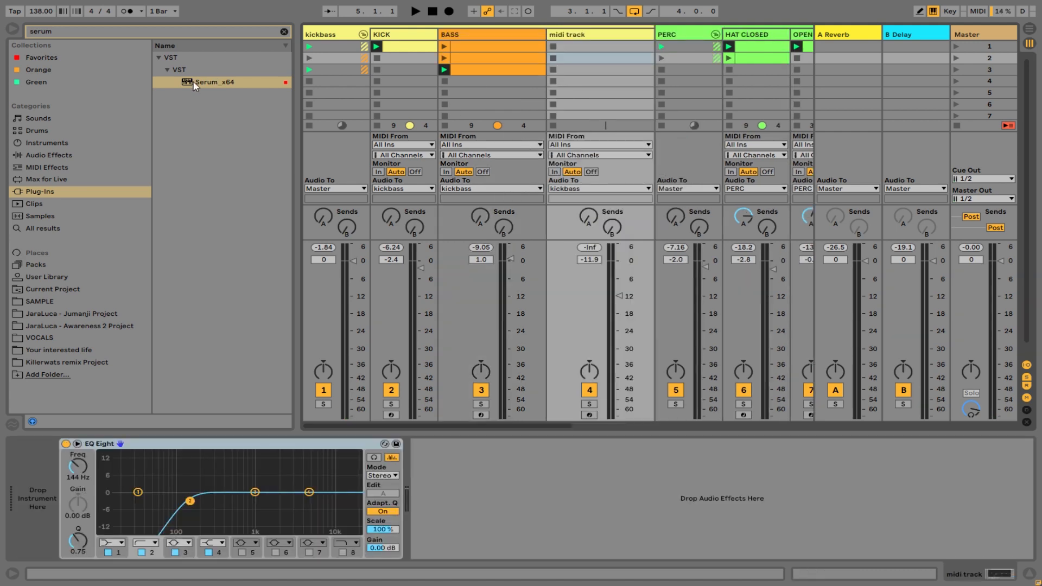
{"action": "left_click_drag", "start_coordinate": [195, 86], "coordinate": [551, 45]}
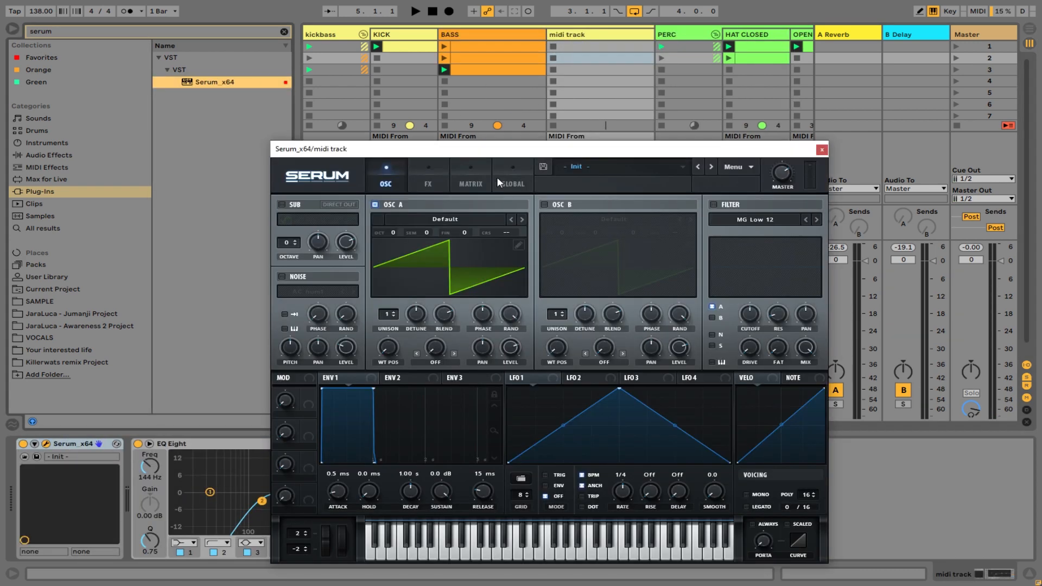
Copy the three BASS clips and paste them into the first three slots of the new midi track.
{"action": "left_click", "coordinate": [487, 82]}
{"action": "left_click", "coordinate": [504, 50]}
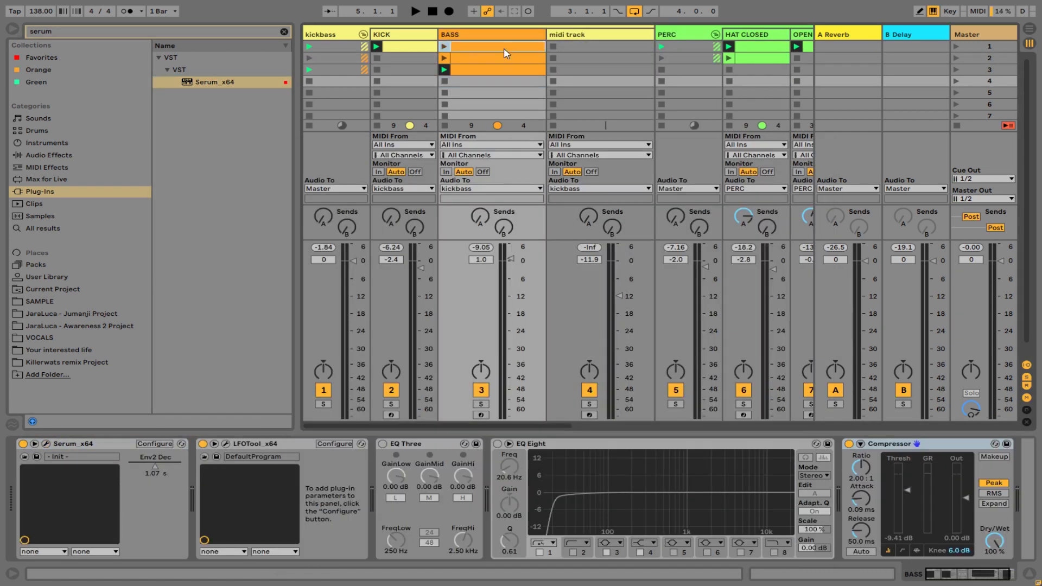
{"action": "right_click", "coordinate": [510, 49]}
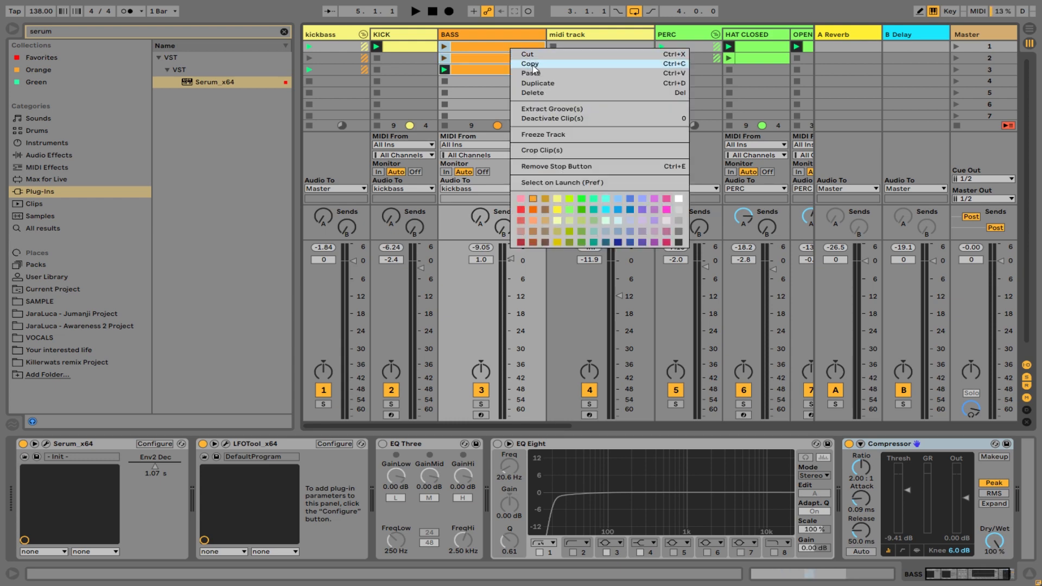
{"action": "left_click", "coordinate": [533, 65]}
{"action": "right_click", "coordinate": [590, 47]}
{"action": "left_click", "coordinate": [619, 55]}
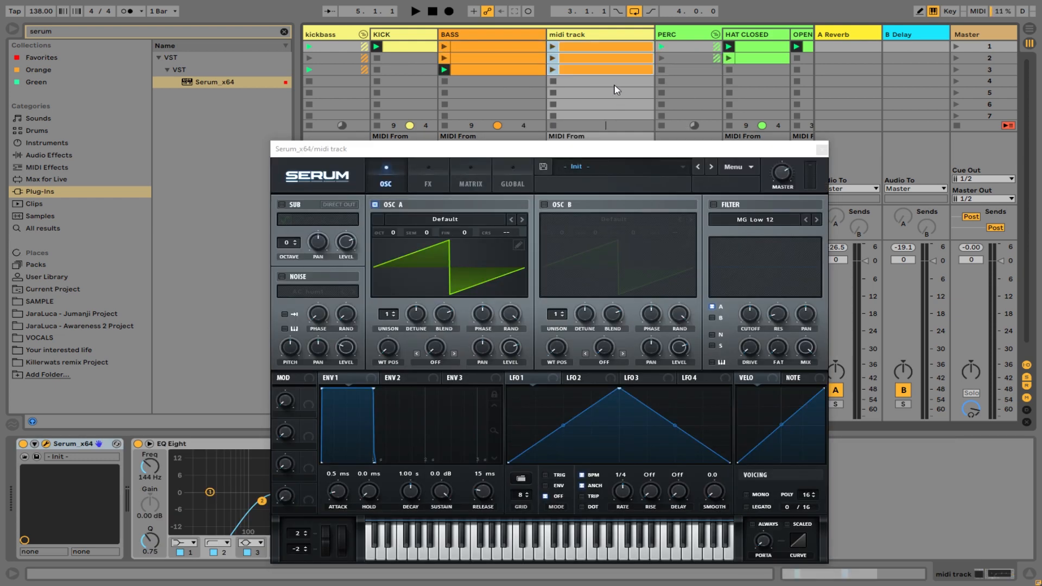
Select the first pasted clip on the midi track and bring the track's device chain and Serum window into view.
{"action": "left_click_drag", "start_coordinate": [632, 152], "coordinate": [634, 330]}
{"action": "left_click_drag", "start_coordinate": [534, 328], "coordinate": [543, 456]}
{"action": "left_click", "coordinate": [563, 48]}
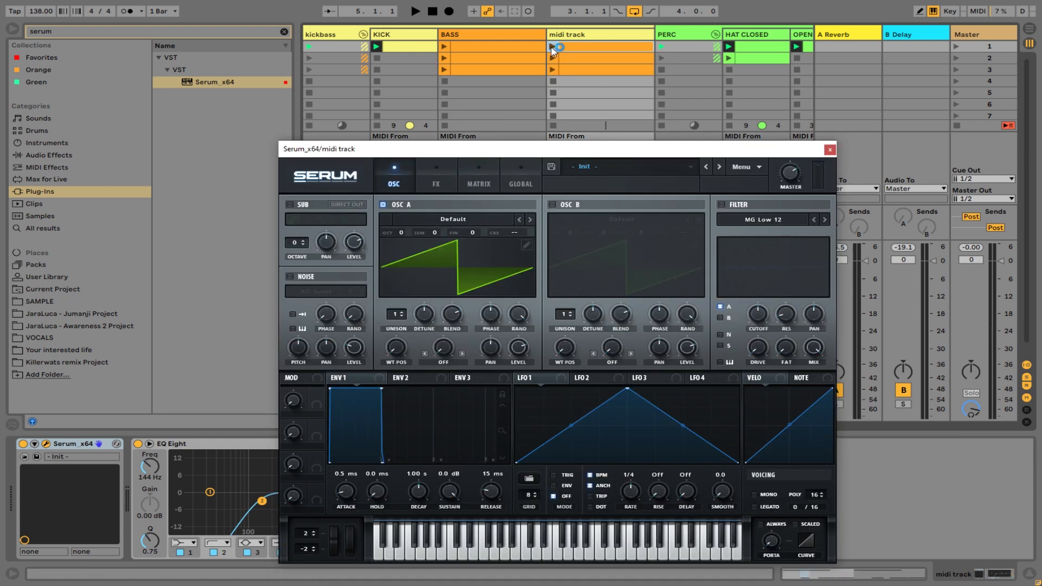
{"action": "double_click", "coordinate": [552, 46]}
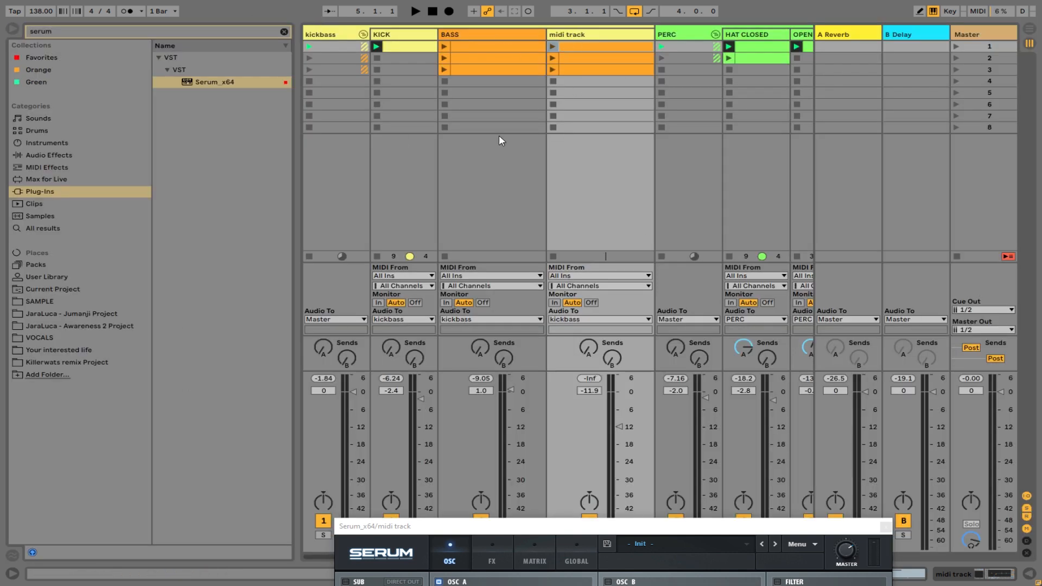
{"action": "left_click_drag", "start_coordinate": [501, 534], "coordinate": [447, 97]}
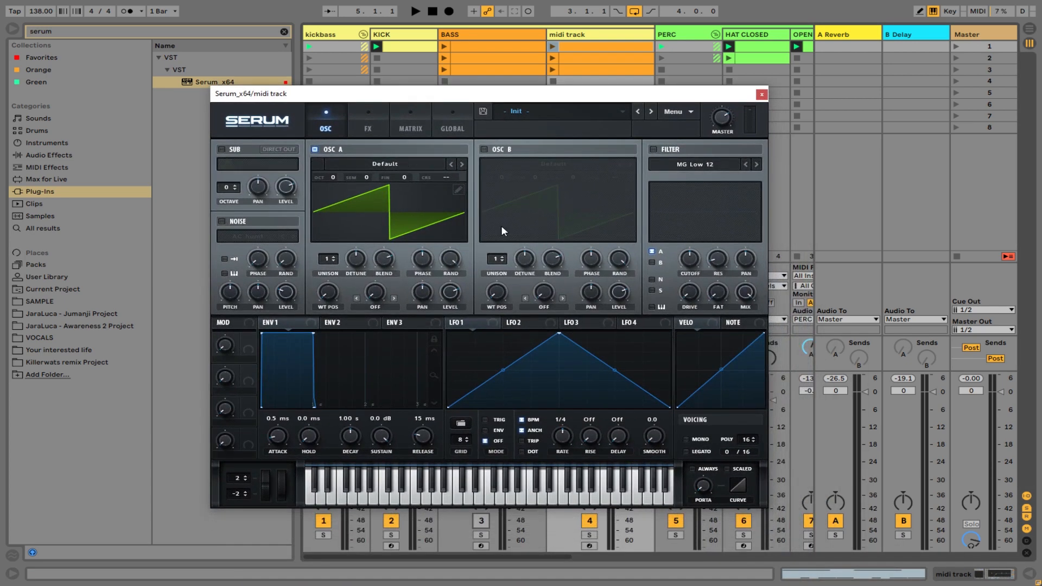
{"action": "double_click", "coordinate": [585, 33]}
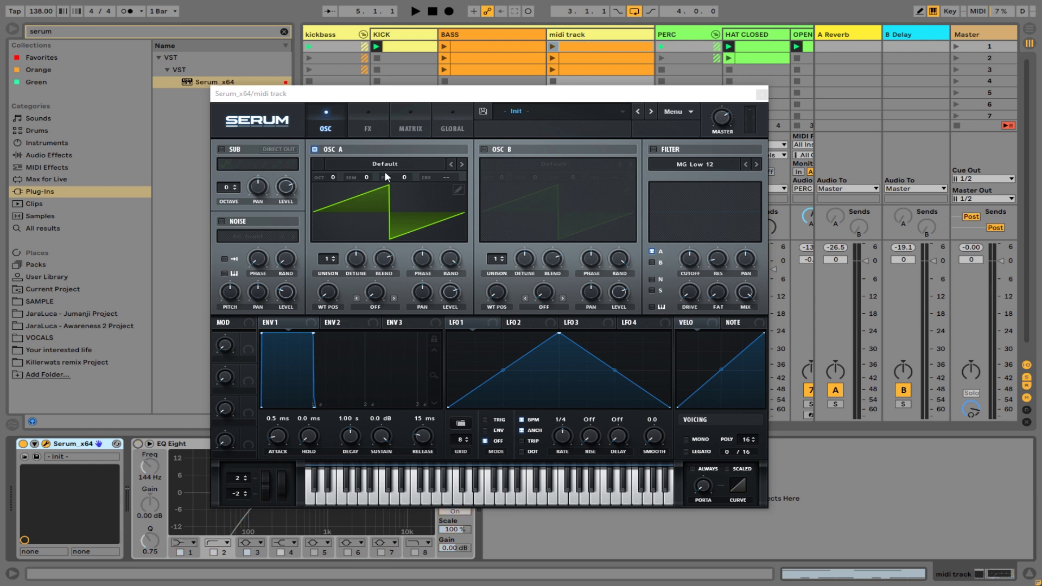
Load the Analog wavetable Basic Shapes in oscillator A and move its wavetable position to the square wave.
{"action": "left_click_drag", "start_coordinate": [422, 97], "coordinate": [489, 60]}
{"action": "left_click", "coordinate": [457, 129]}
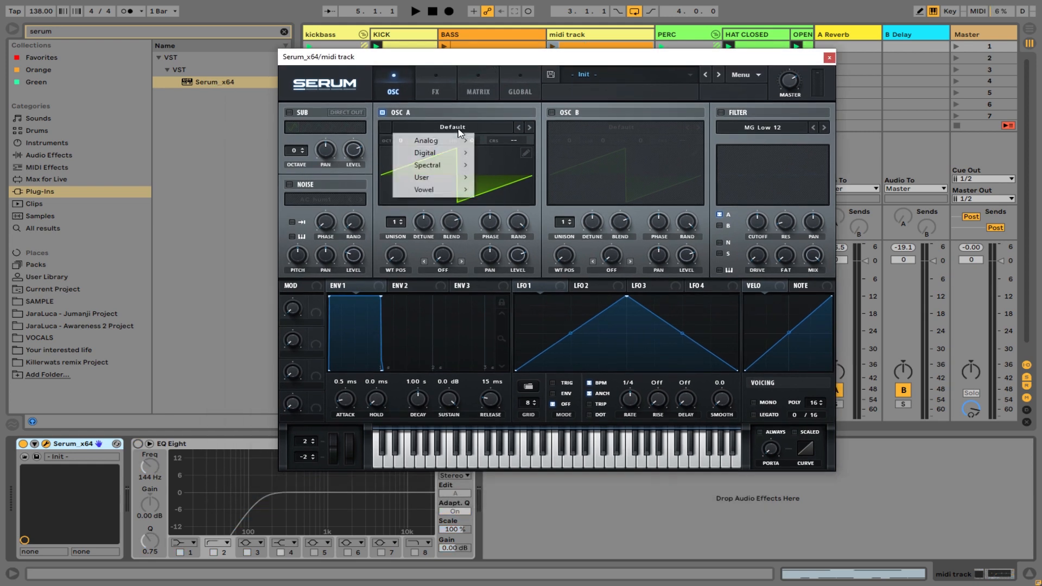
{"action": "mouse_move", "coordinate": [407, 146]}
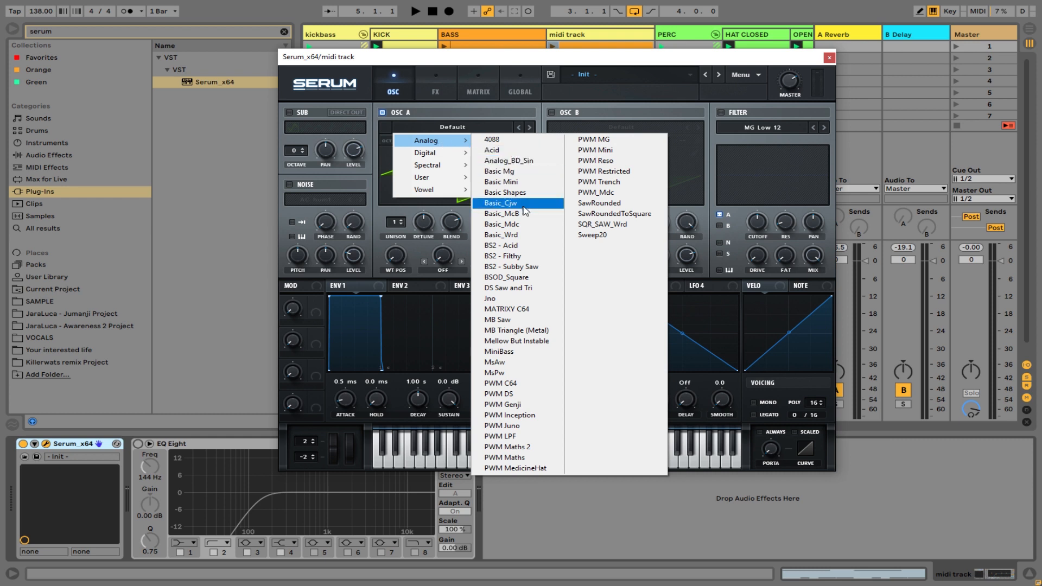
{"action": "left_click", "coordinate": [525, 193]}
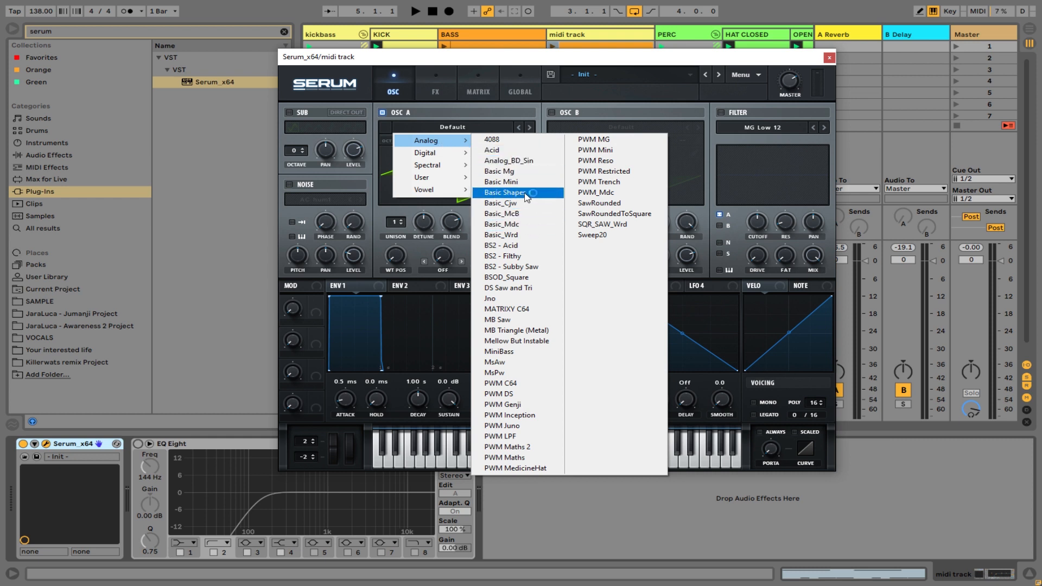
{"action": "left_click_drag", "start_coordinate": [394, 264], "coordinate": [407, 210]}
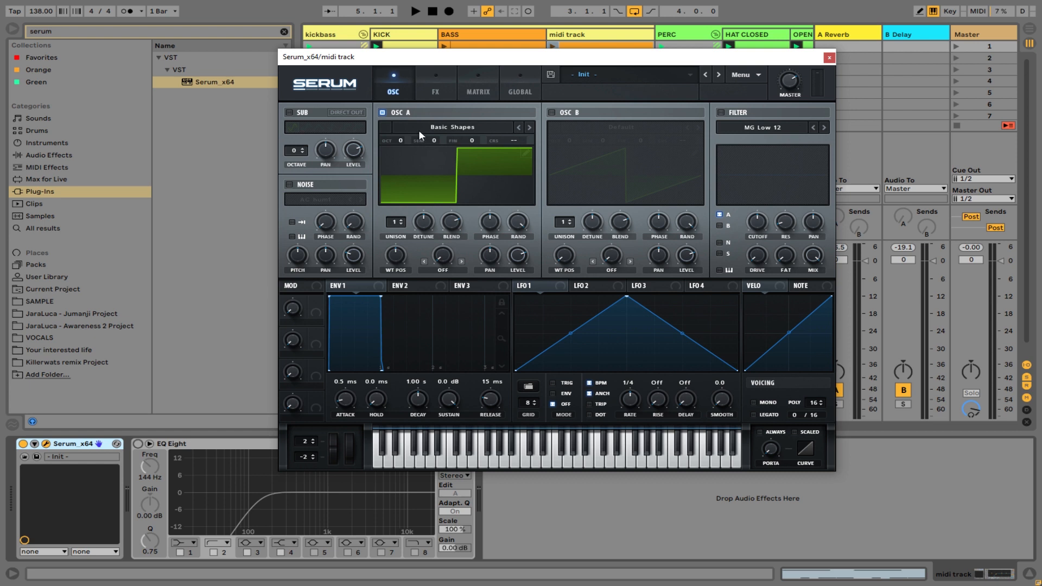
Set oscillator A's octave to -1 and enable the MG Low 12 filter.
{"action": "left_click_drag", "start_coordinate": [462, 60], "coordinate": [570, 77]}
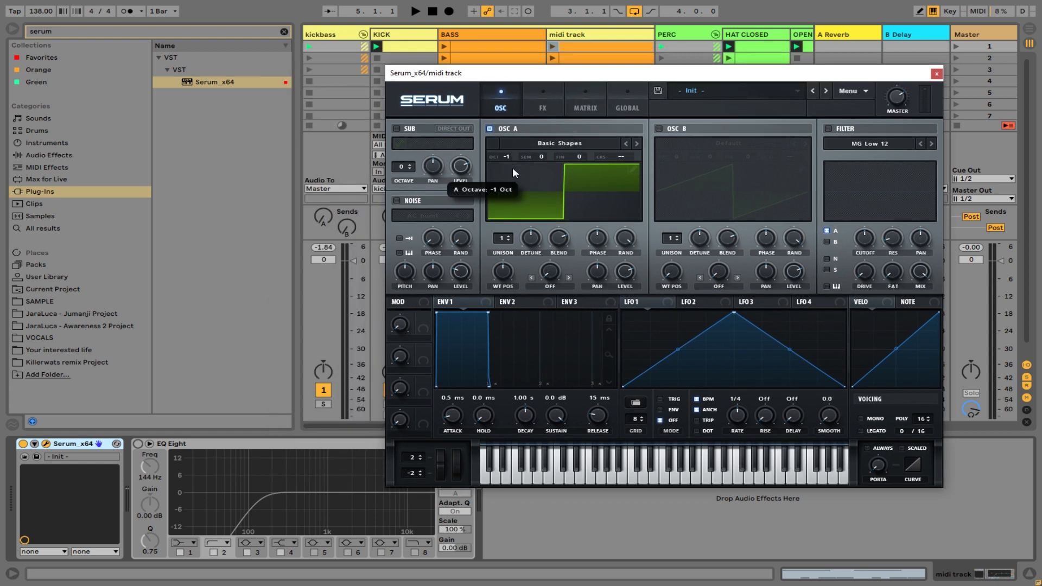
{"action": "left_click", "coordinate": [829, 130]}
{"action": "left_click_drag", "start_coordinate": [845, 73], "coordinate": [787, 29]}
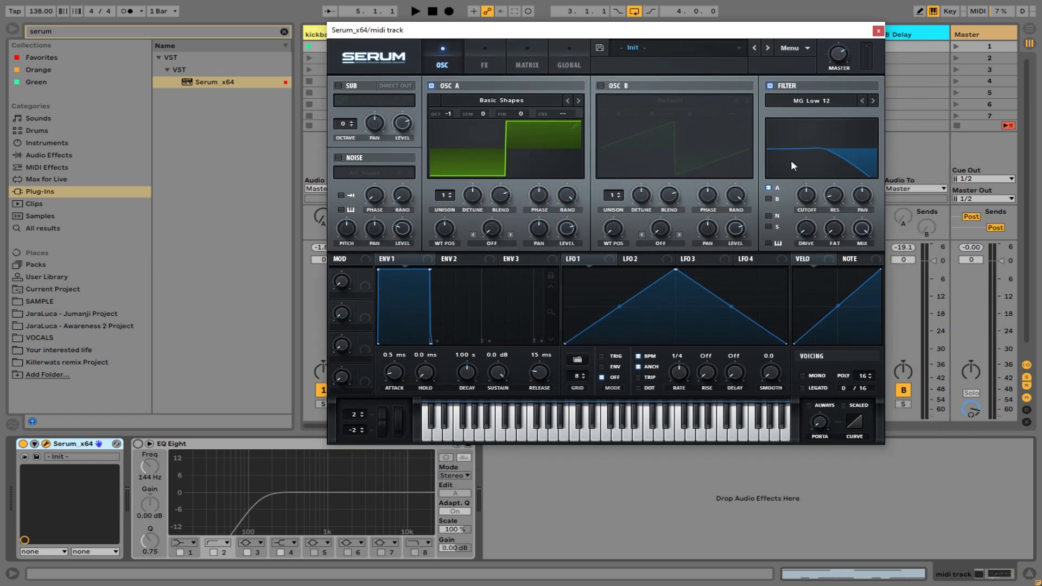
Assign envelope 2 to the filter cutoff, lower the base cutoff slightly and set the envelope's decay to about 1.24 s.
{"action": "left_click", "coordinate": [450, 259]}
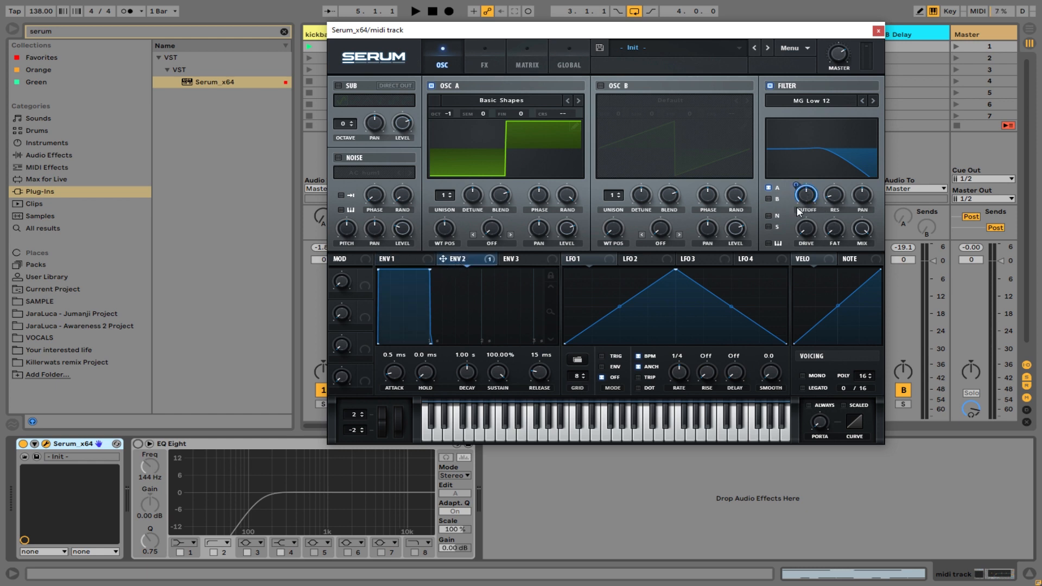
{"action": "mouse_move", "coordinate": [805, 197]}
{"action": "left_mouse_down"}
{"action": "mouse_move", "coordinate": [815, 212]}
{"action": "mouse_move", "coordinate": [807, 201]}
{"action": "left_mouse_up"}
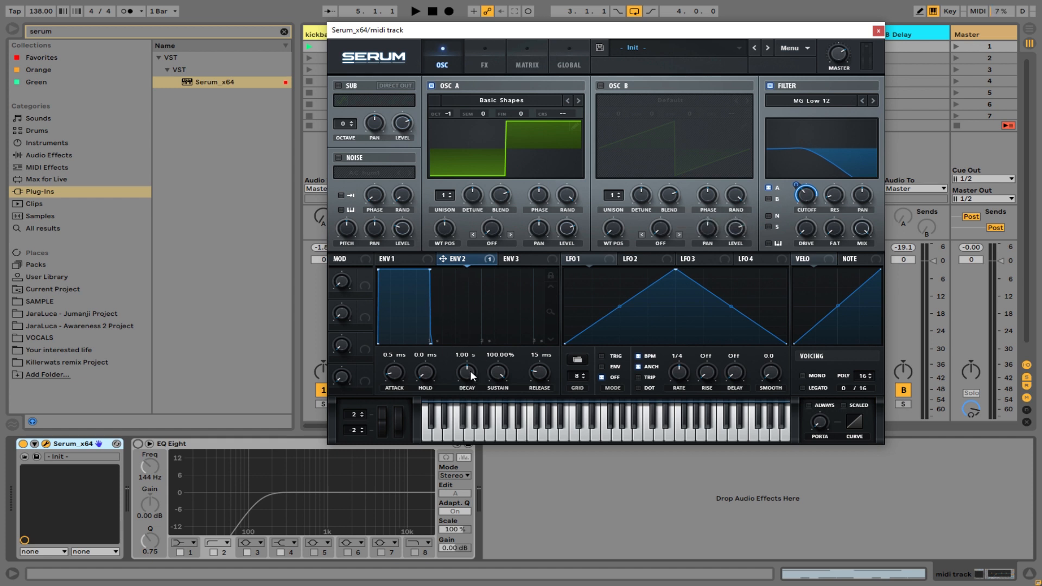
{"action": "left_click_drag", "start_coordinate": [470, 370], "coordinate": [471, 368]}
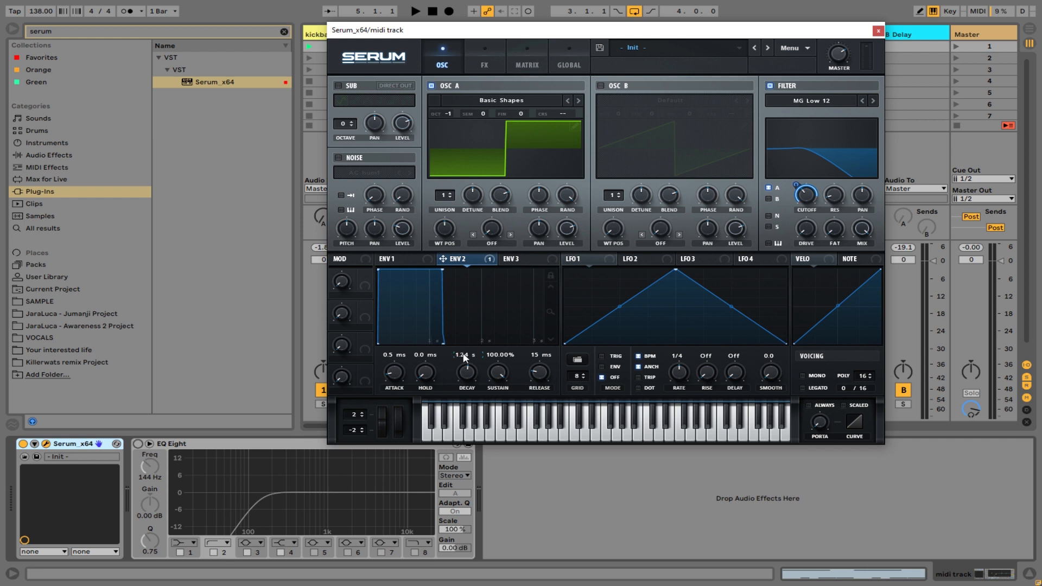
Set envelope 2's sustain to about 49.6% and enable mono and legato voicing in Serum.
{"action": "left_click_drag", "start_coordinate": [507, 369], "coordinate": [507, 449]}
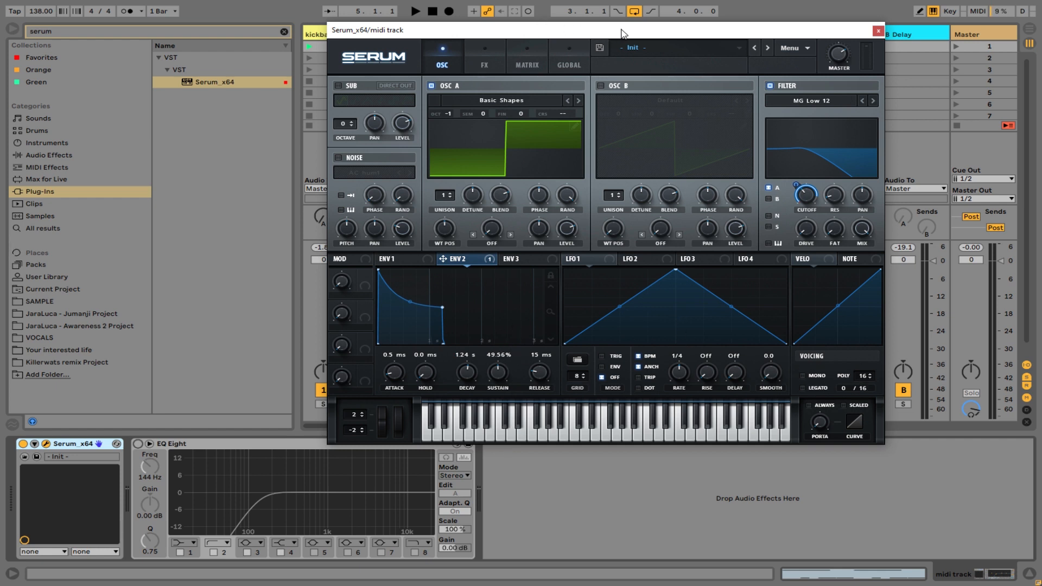
{"action": "left_click_drag", "start_coordinate": [622, 34], "coordinate": [536, 46]}
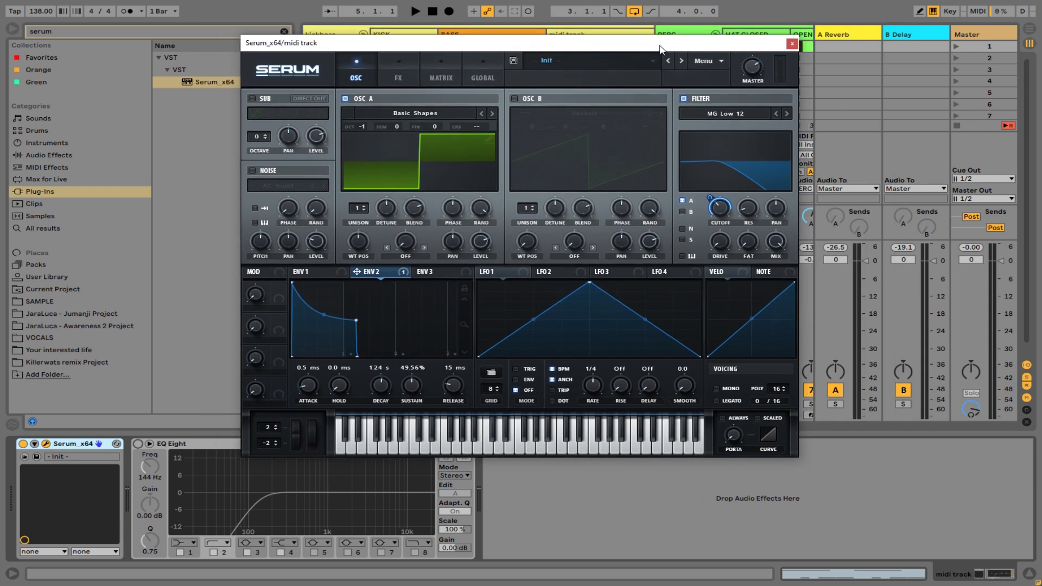
{"action": "left_click_drag", "start_coordinate": [660, 48], "coordinate": [646, 20]}
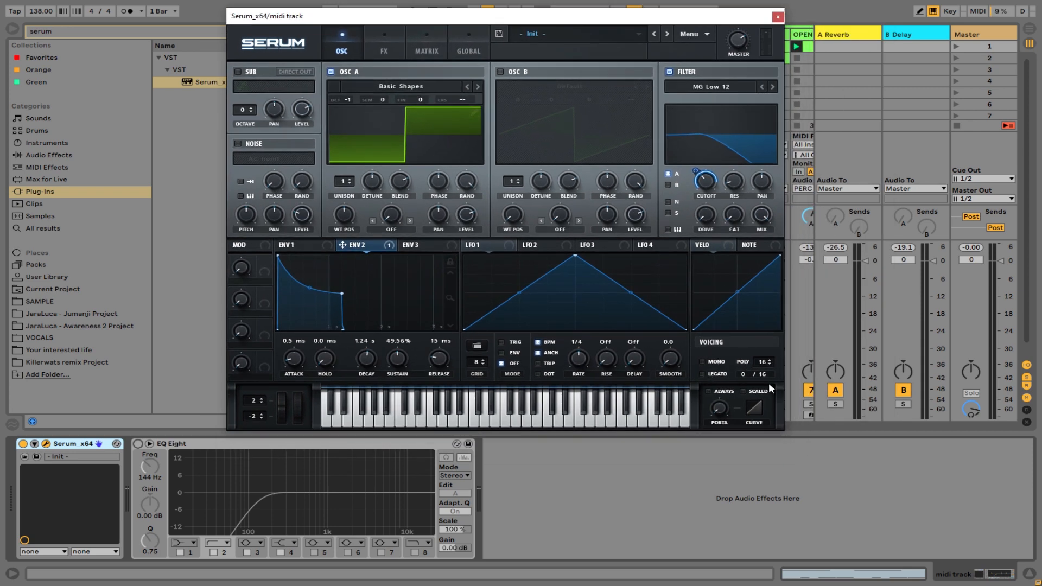
{"action": "left_click", "coordinate": [703, 374]}
Launch the first clip on the midi track, raise the track's volume to 5.8 and solo the kickbass group.
{"action": "left_click_drag", "start_coordinate": [675, 27], "coordinate": [599, 525]}
{"action": "left_click", "coordinate": [553, 47]}
{"action": "left_click_drag", "start_coordinate": [616, 294], "coordinate": [617, 245]}
{"action": "left_click", "coordinate": [323, 404]}
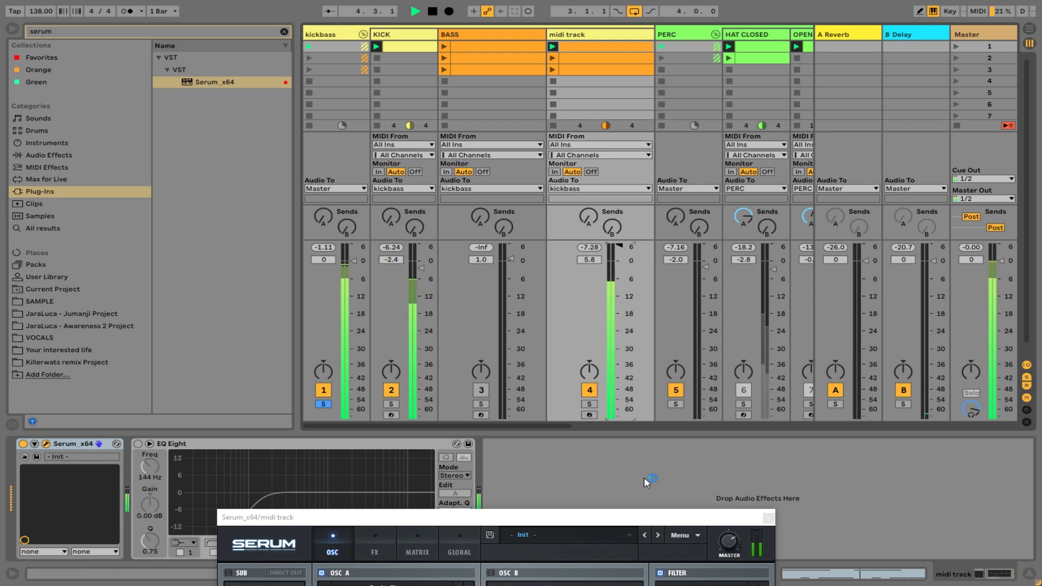
Bring the Serum window back up and set the portamento time to 15 ms.
{"action": "left_click_drag", "start_coordinate": [677, 518], "coordinate": [684, 122]}
{"action": "left_click_drag", "start_coordinate": [720, 513], "coordinate": [725, 464]}
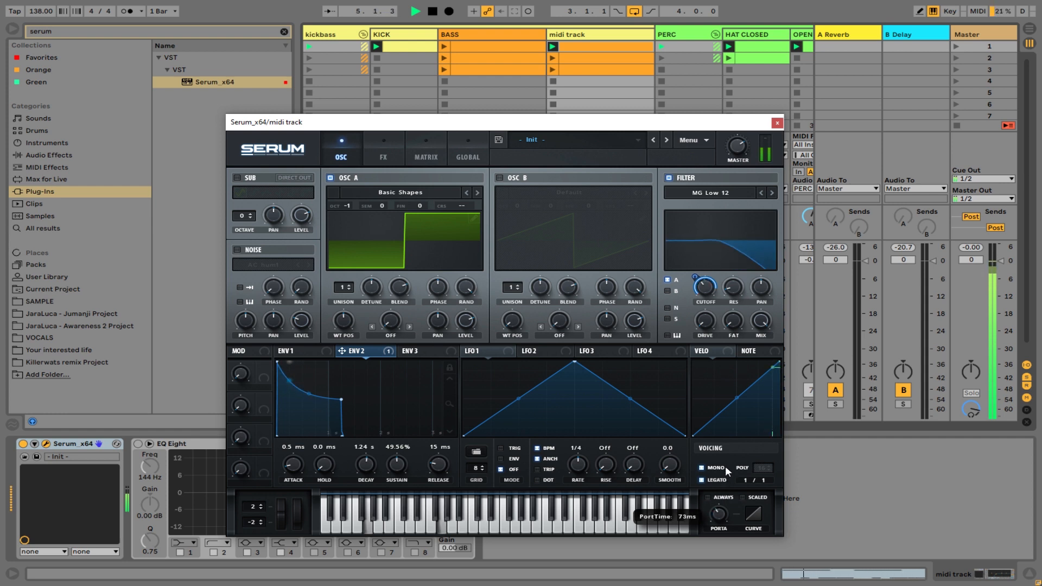
{"action": "key", "text": "space"}
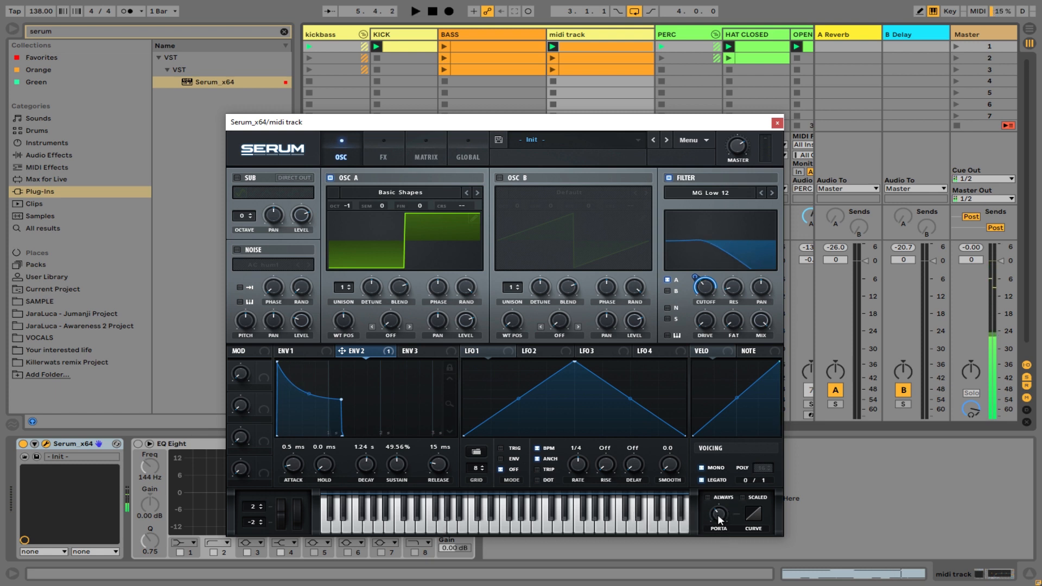
{"action": "mouse_move", "coordinate": [724, 534]}
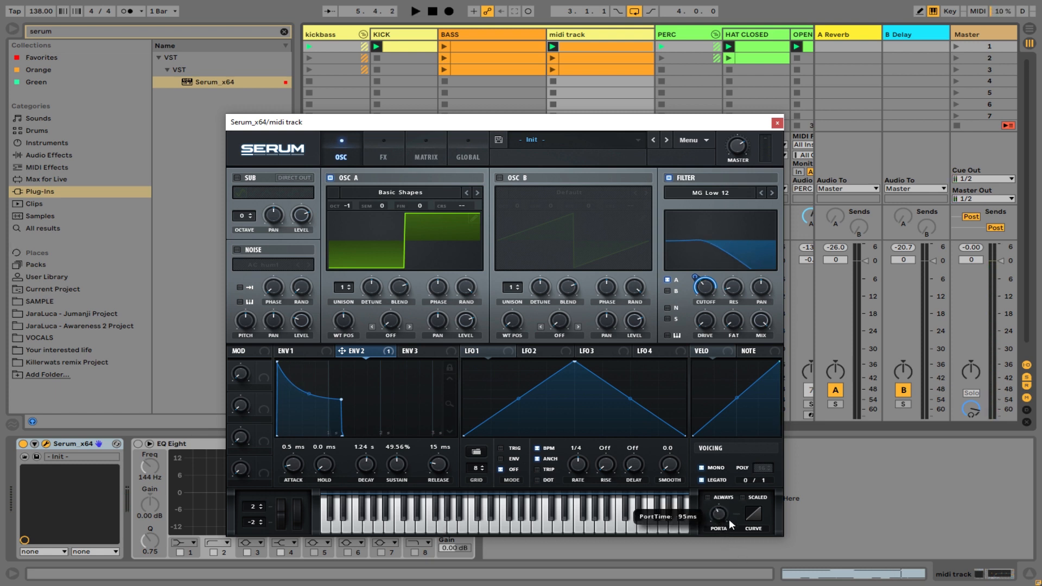
{"action": "left_click_drag", "start_coordinate": [731, 530], "coordinate": [736, 558]}
{"action": "left_click_drag", "start_coordinate": [728, 518], "coordinate": [730, 540]}
Audition the clip and set envelope 2's decay to about 1.91 s and its sustain to about 34.6%.
{"action": "key", "text": "space"}
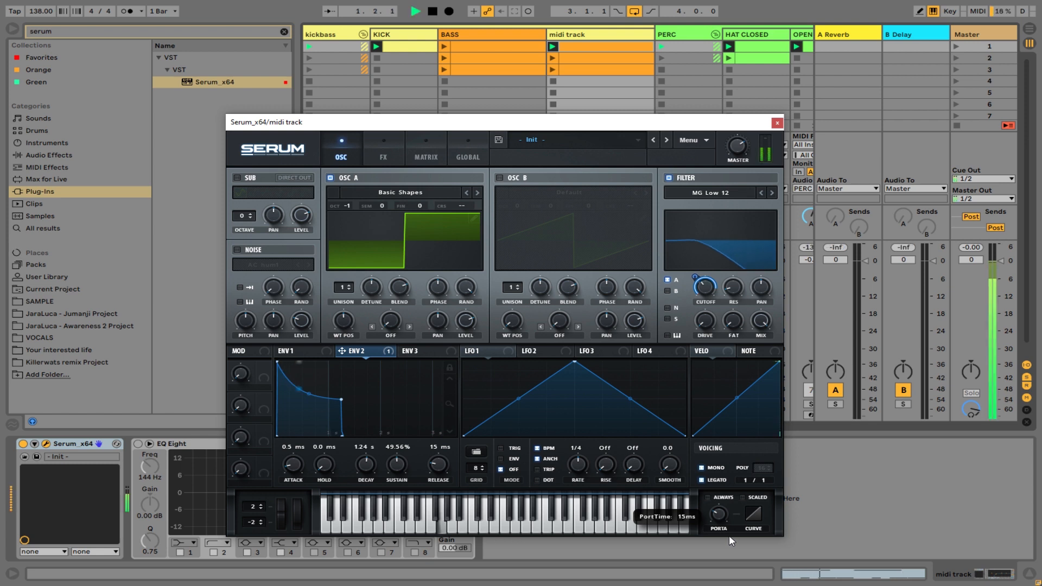
{"action": "left_click_drag", "start_coordinate": [343, 400], "coordinate": [351, 407]}
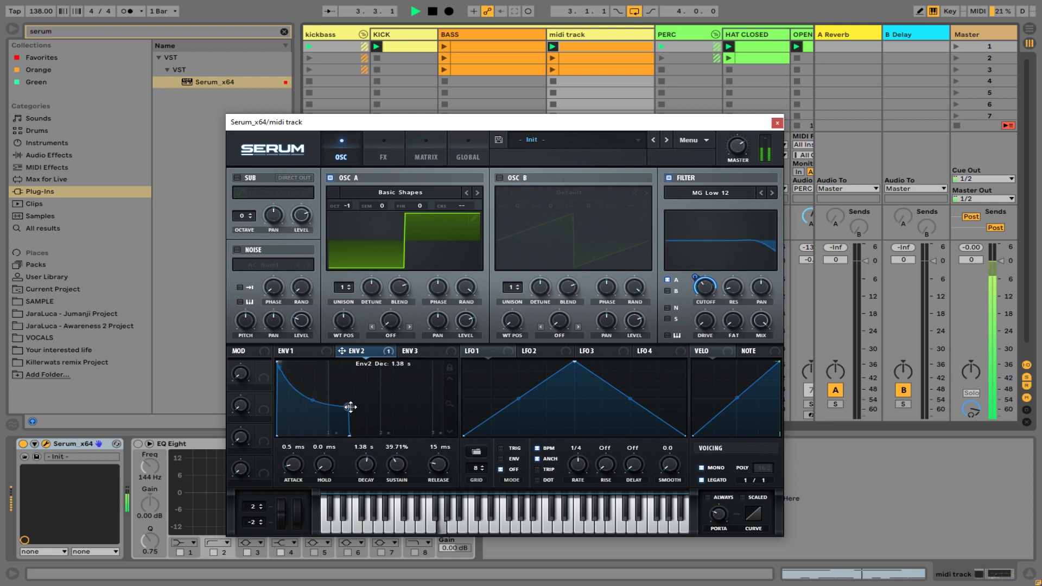
{"action": "mouse_move", "coordinate": [703, 288]}
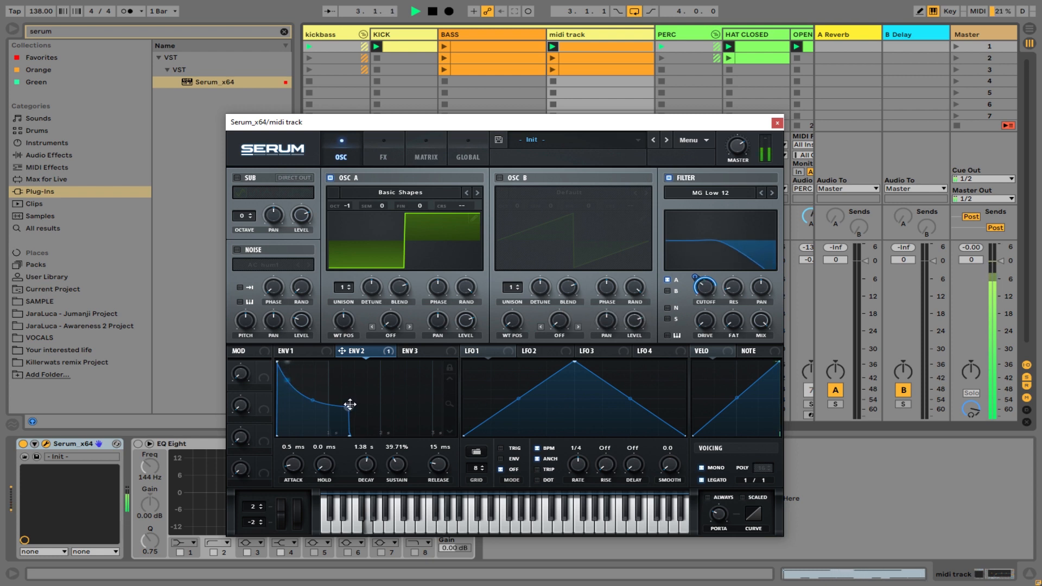
{"action": "key", "text": "space"}
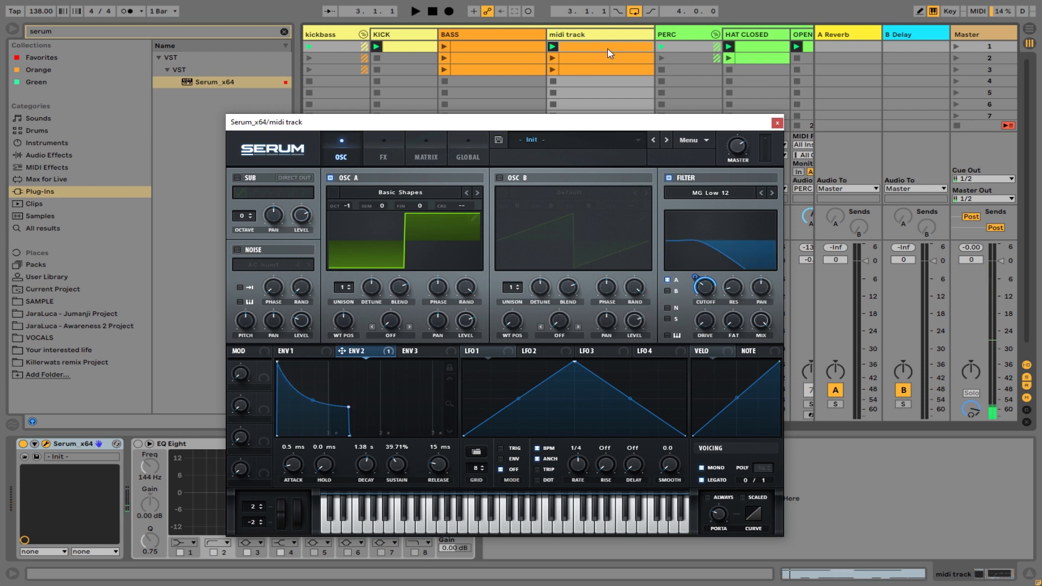
{"action": "left_click_drag", "start_coordinate": [595, 122], "coordinate": [720, 117]}
{"action": "left_click_drag", "start_coordinate": [643, 119], "coordinate": [636, 36]}
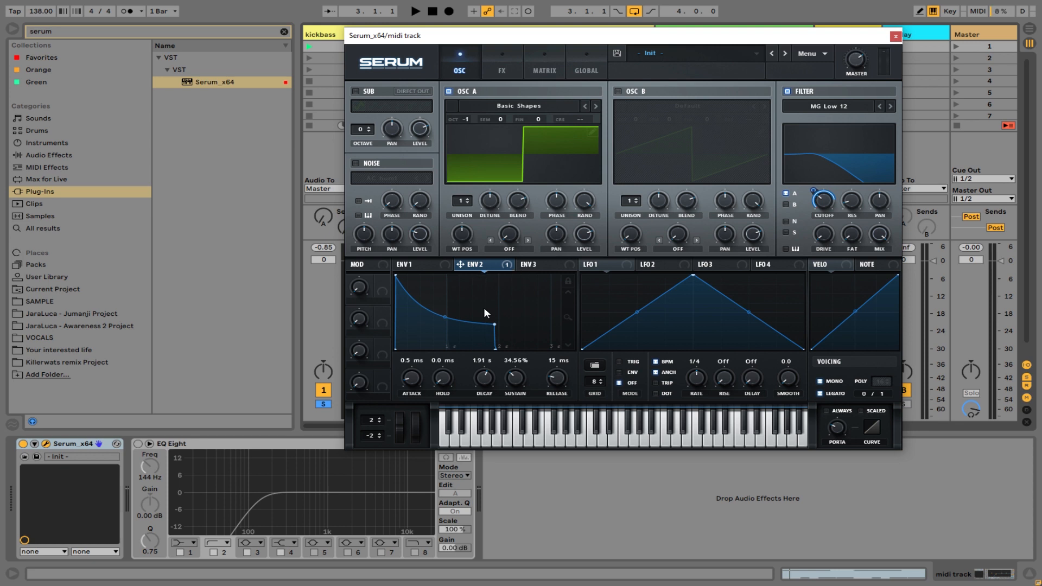
{"action": "key", "text": "space"}
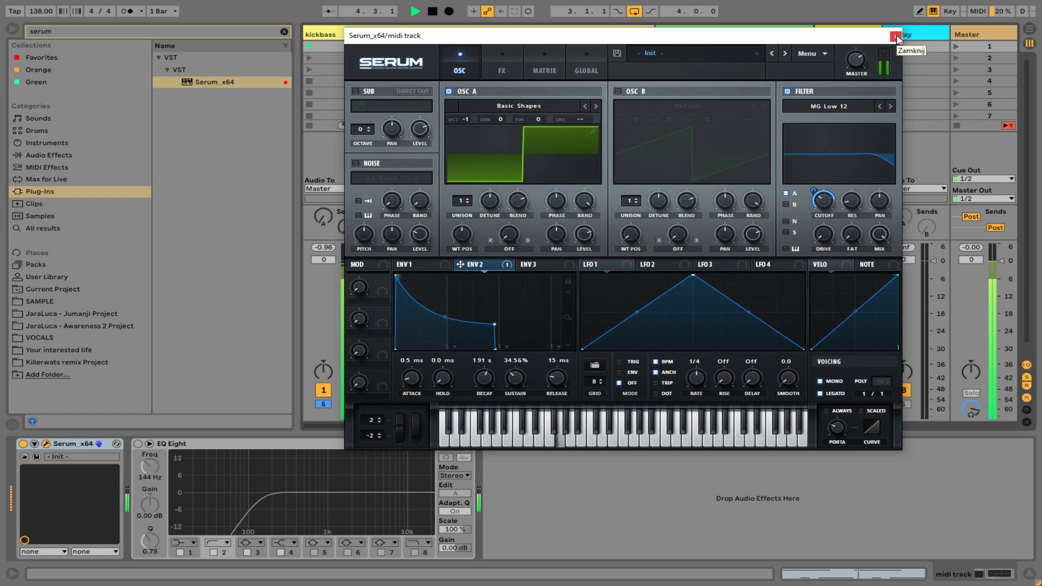
Open the midi track's first clip in the note editor and stop playback.
{"action": "left_click_drag", "start_coordinate": [834, 38], "coordinate": [895, 101]}
{"action": "double_click", "coordinate": [623, 48]}
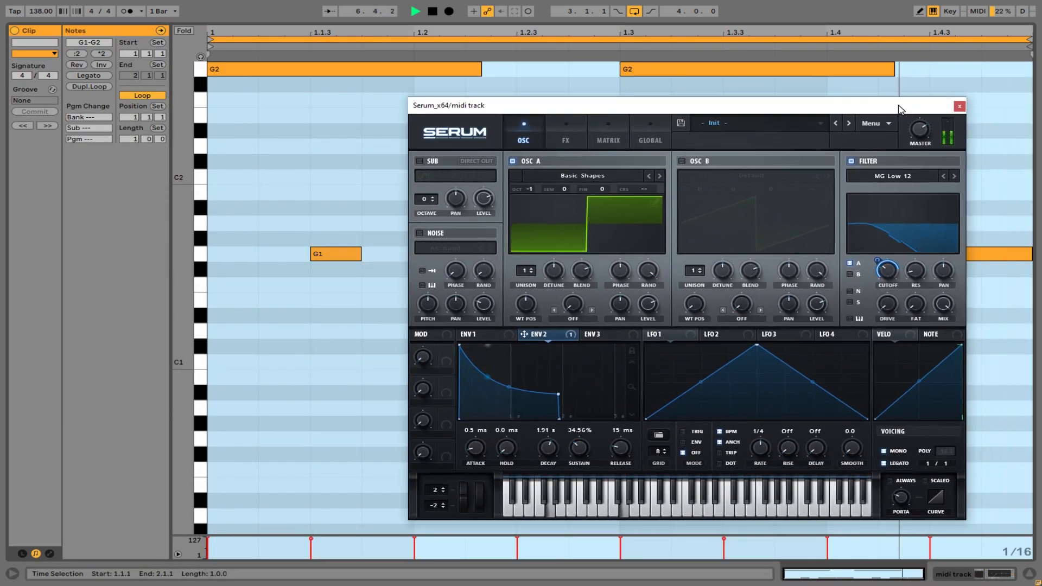
{"action": "key", "text": "space"}
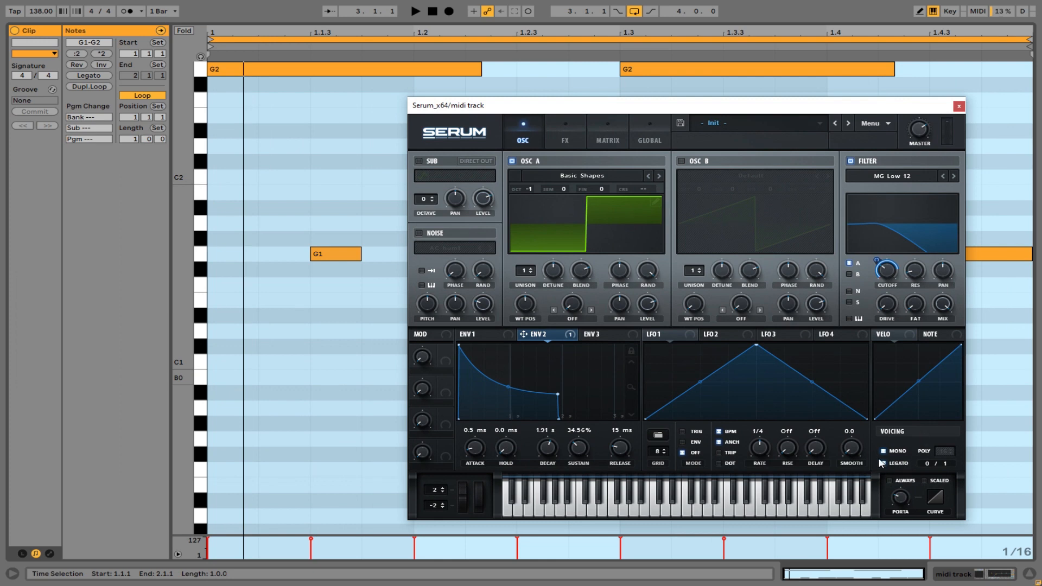
Compare how the clip plays with mono and legato voicing switched off and back on.
{"action": "left_click_drag", "start_coordinate": [764, 121], "coordinate": [665, 57]}
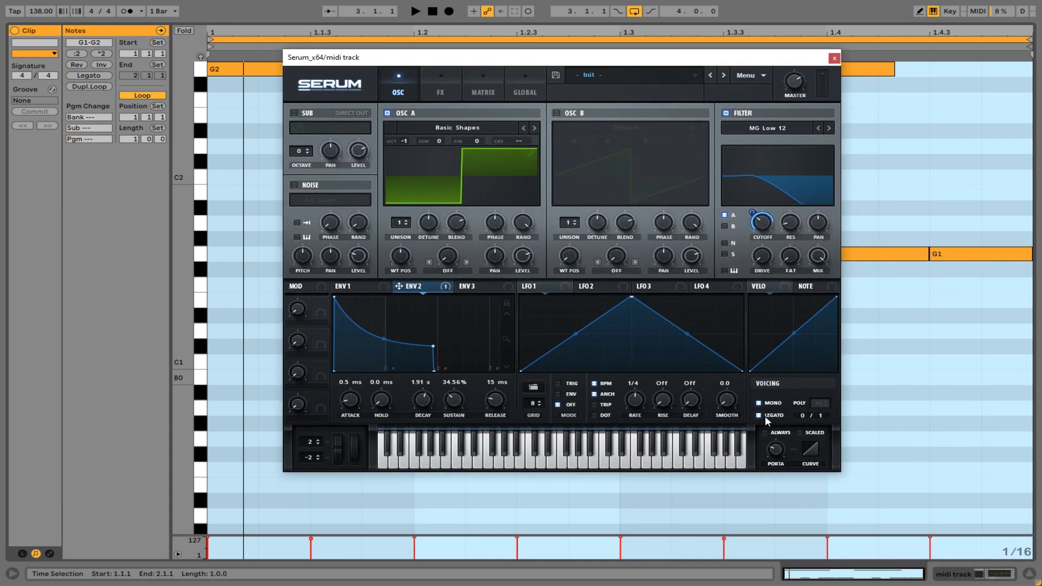
{"action": "left_click_drag", "start_coordinate": [625, 64], "coordinate": [775, 100]}
{"action": "key", "text": "space"}
{"action": "key", "text": "space"}
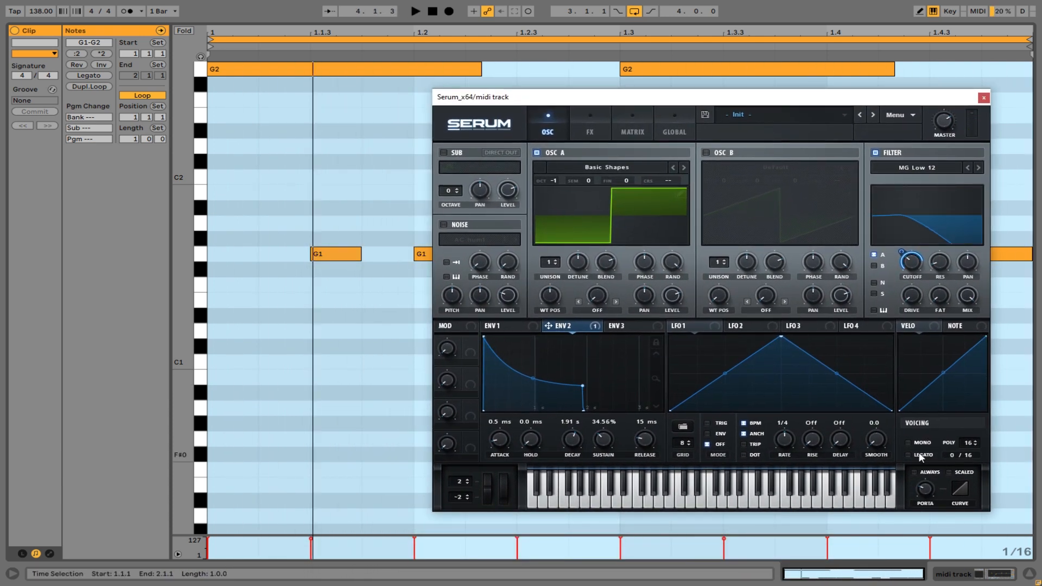
{"action": "left_click", "coordinate": [909, 444]}
{"action": "key", "text": "space"}
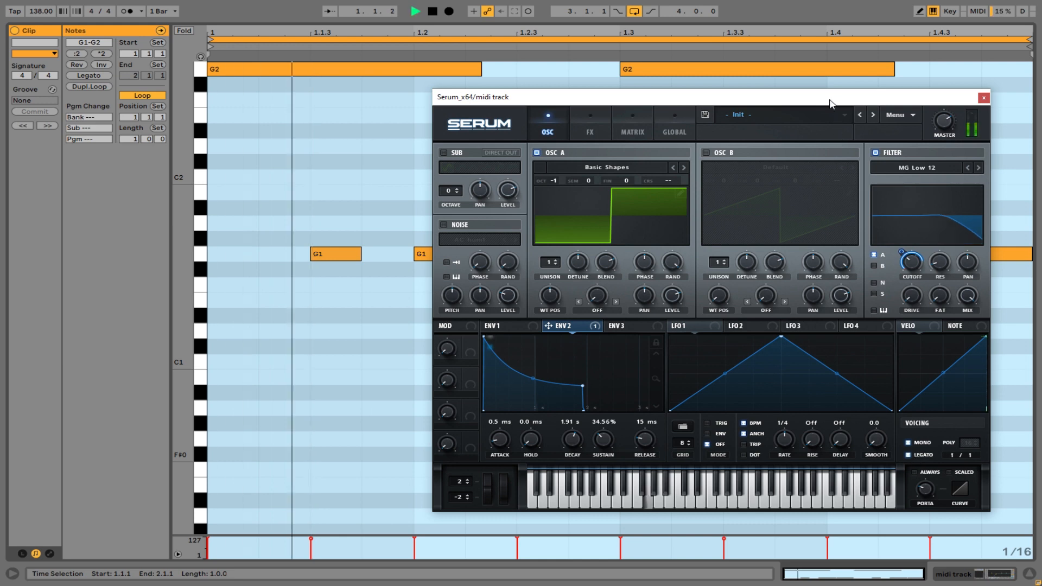
Deselect the clip's notes, stop playback and uncover the whole note pattern to examine its pitches and lengths.
{"action": "left_click_drag", "start_coordinate": [831, 98], "coordinate": [801, 142]}
{"action": "left_click", "coordinate": [395, 371]}
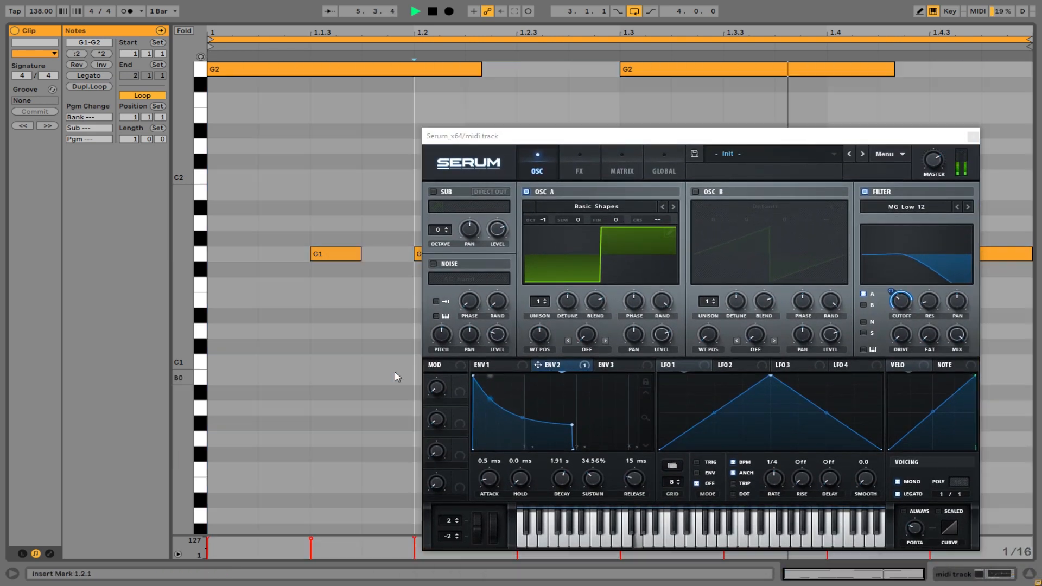
{"action": "key", "text": "space"}
{"action": "left_click_drag", "start_coordinate": [548, 136], "coordinate": [514, 429]}
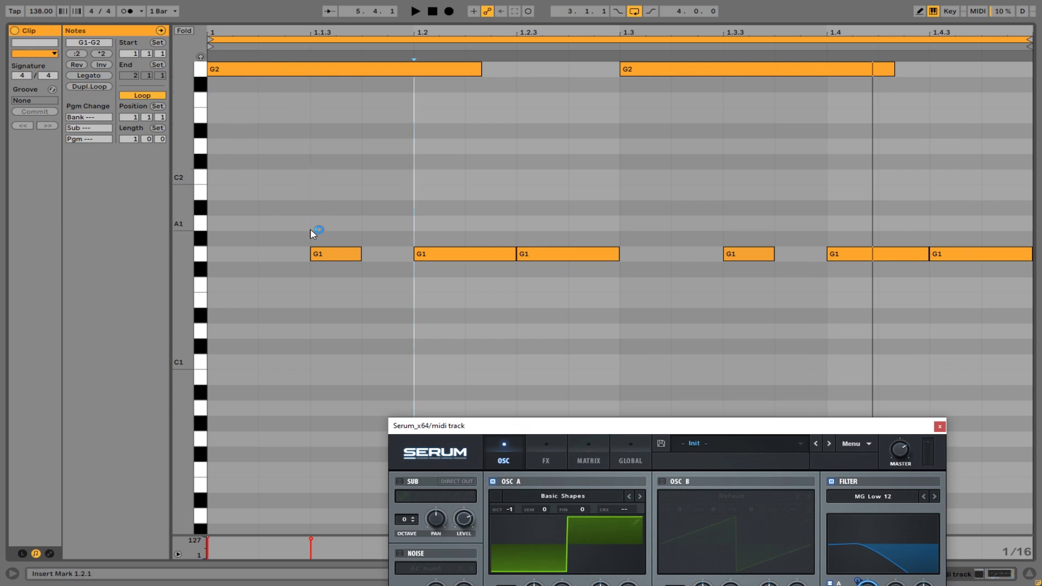
{"action": "left_click_drag", "start_coordinate": [741, 427], "coordinate": [727, 503]}
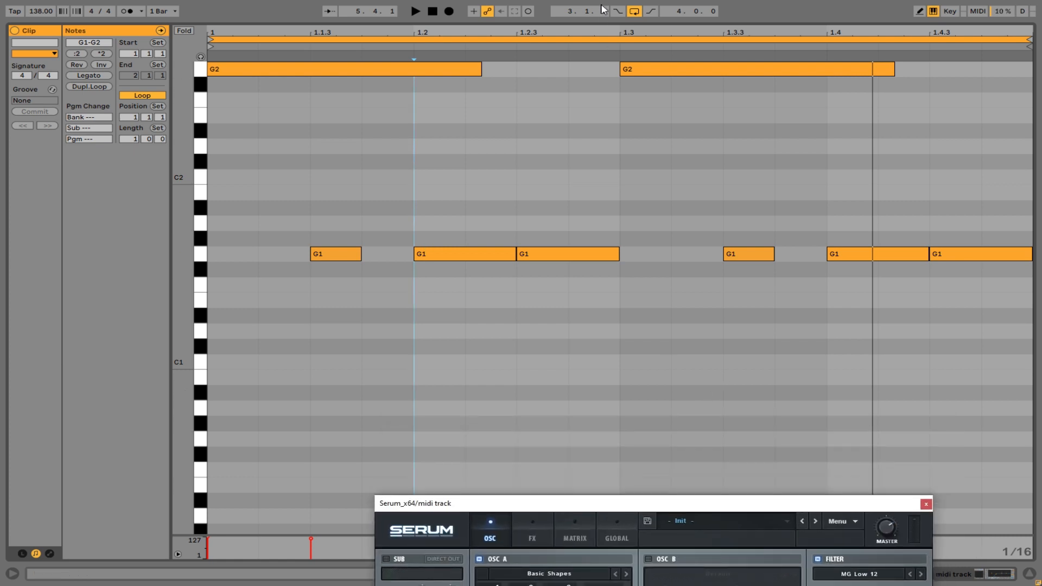
Open the midi track's second clip and delete its notes after beat 1.3.
{"action": "left_click", "coordinate": [1030, 574]}
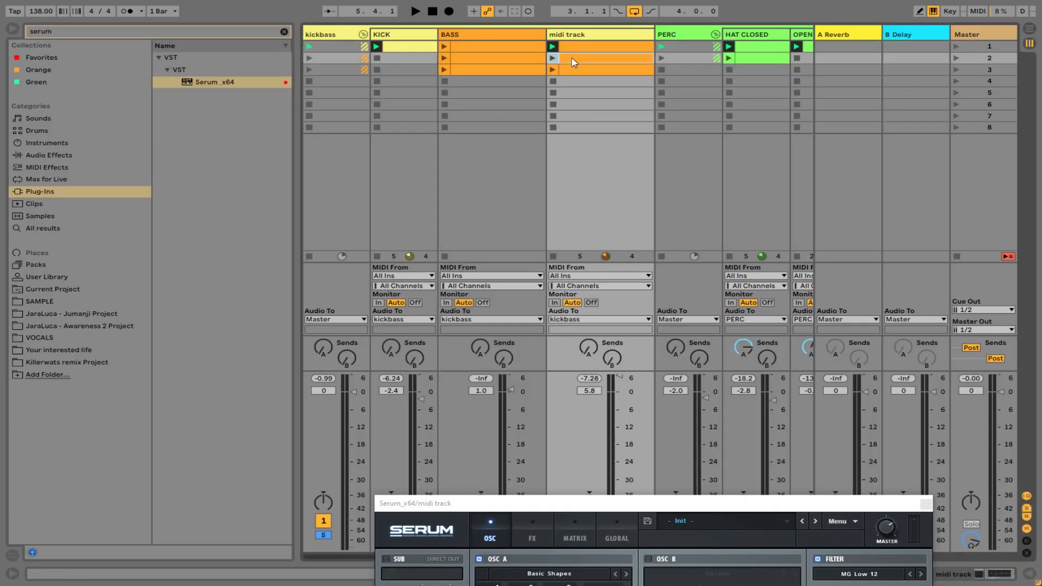
{"action": "double_click", "coordinate": [573, 61]}
{"action": "left_click_drag", "start_coordinate": [445, 407], "coordinate": [812, 60]}
{"action": "key", "text": "Delete"}
Duplicate all the remaining notes in the second clip and extend its loop to one bar.
{"action": "key", "text": "ctrl+a"}
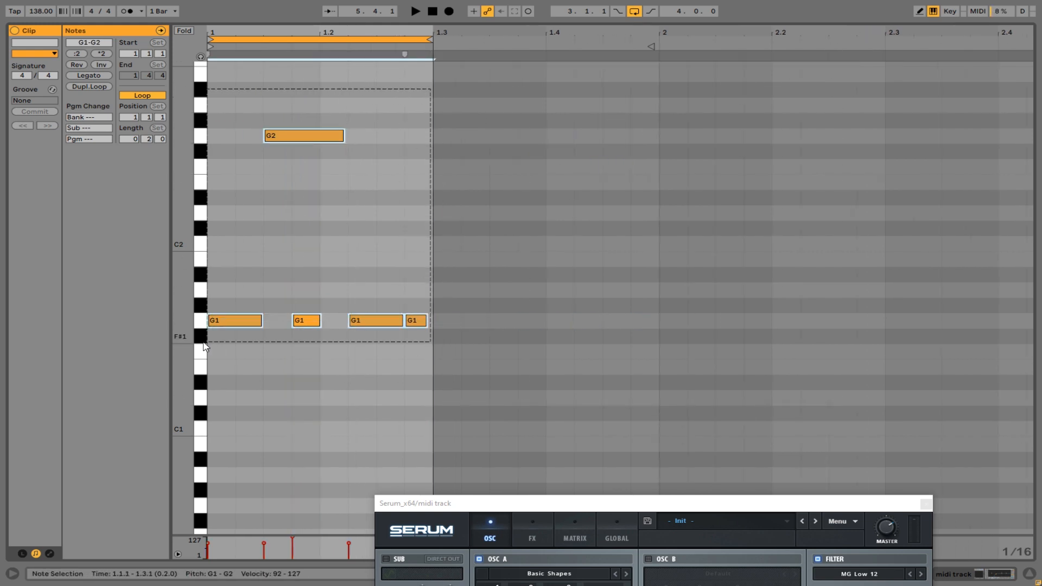
{"action": "key", "text": "ctrl+d"}
{"action": "mouse_move", "coordinate": [438, 40]}
{"action": "left_mouse_down"}
{"action": "mouse_move", "coordinate": [655, 52]}
{"action": "mouse_move", "coordinate": [656, 40]}
{"action": "left_mouse_up"}
{"action": "left_click_drag", "start_coordinate": [465, 27], "coordinate": [483, 46]}
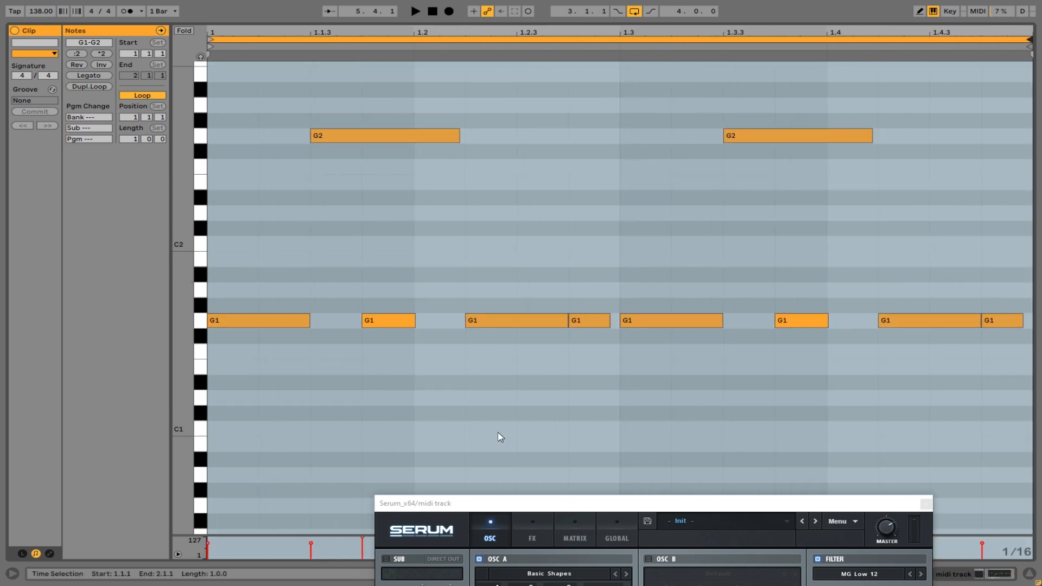
Launch the midi track's second clip and bring the Serum window back into view.
{"action": "left_click_drag", "start_coordinate": [584, 497], "coordinate": [547, 451]}
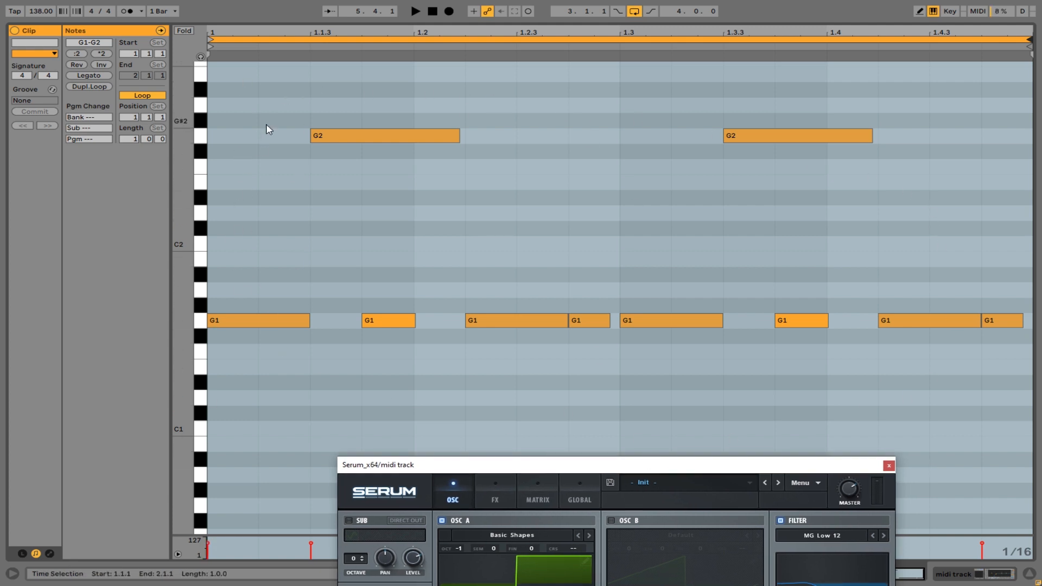
{"action": "left_click_drag", "start_coordinate": [604, 493], "coordinate": [565, 170]}
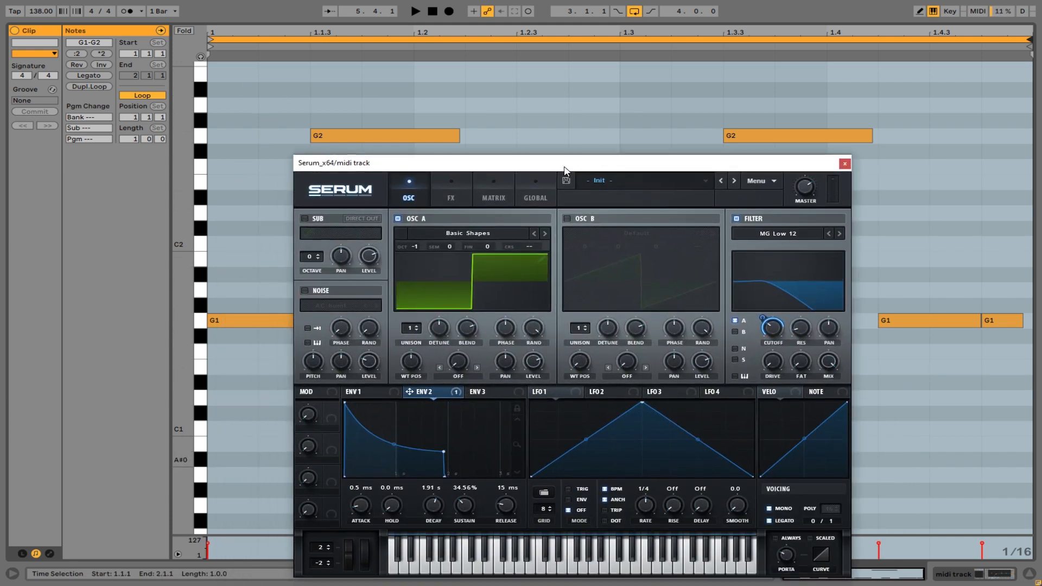
{"action": "left_click", "coordinate": [558, 58]}
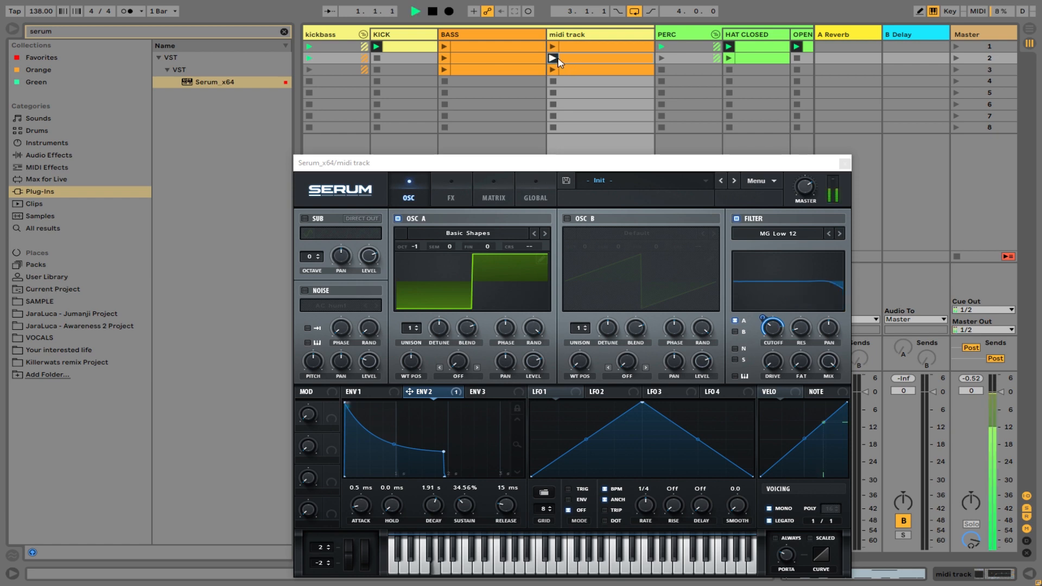
{"action": "left_click_drag", "start_coordinate": [609, 163], "coordinate": [590, 393]}
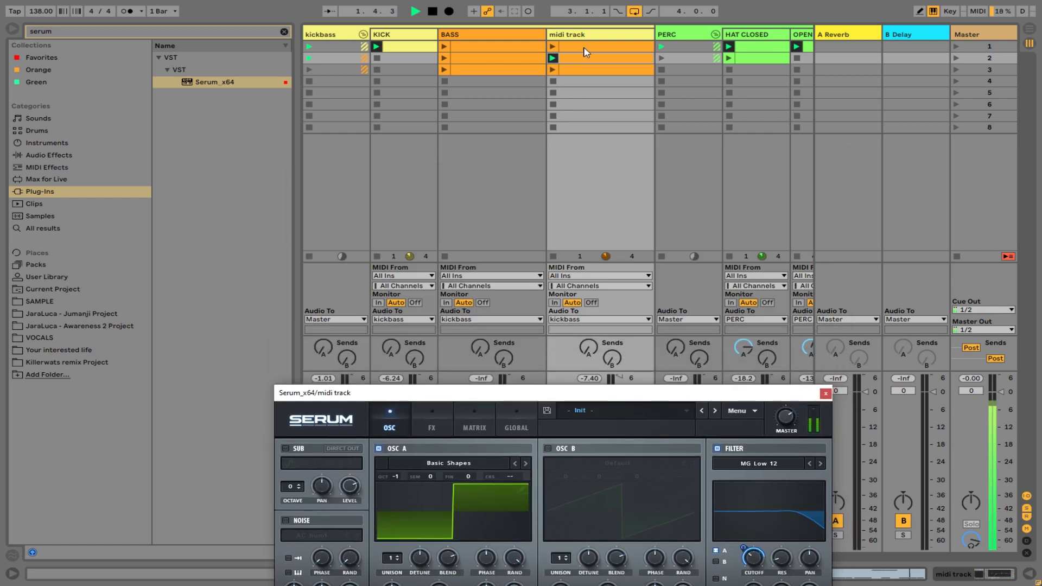
{"action": "left_click_drag", "start_coordinate": [700, 393], "coordinate": [710, 165]}
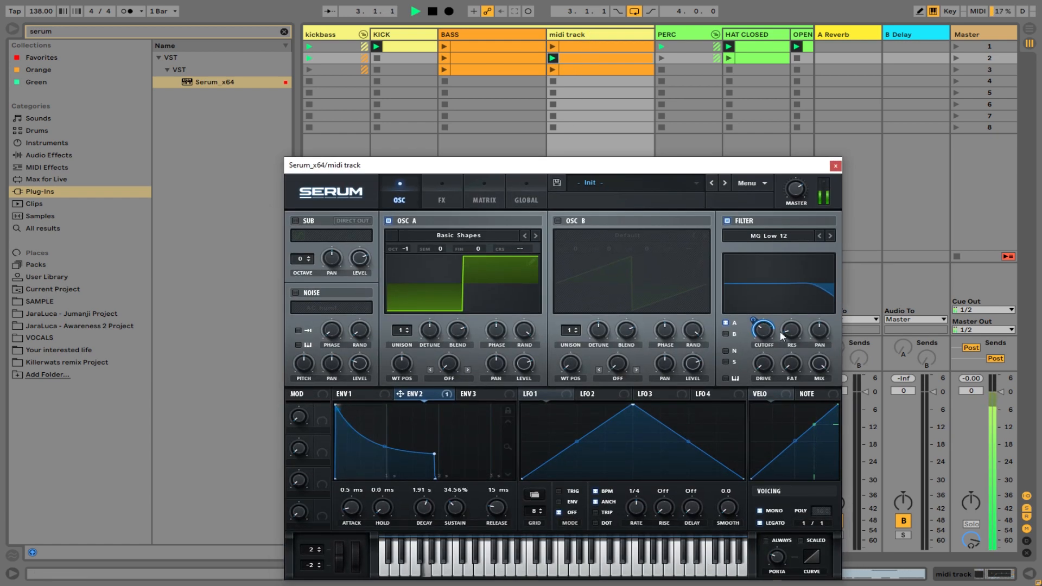
Fine-tune the filter and set envelope 2's decay to about 1.46 s and sustain to about 31.6%.
{"action": "mouse_move", "coordinate": [774, 336]}
{"action": "left_click_drag", "start_coordinate": [787, 331], "coordinate": [779, 343]}
{"action": "left_click_drag", "start_coordinate": [433, 456], "coordinate": [412, 456]}
Stop playback, show the midi track's devices and put Serum's unfolded parameter panel into Configure mode.
{"action": "left_click_drag", "start_coordinate": [677, 164], "coordinate": [645, 509]}
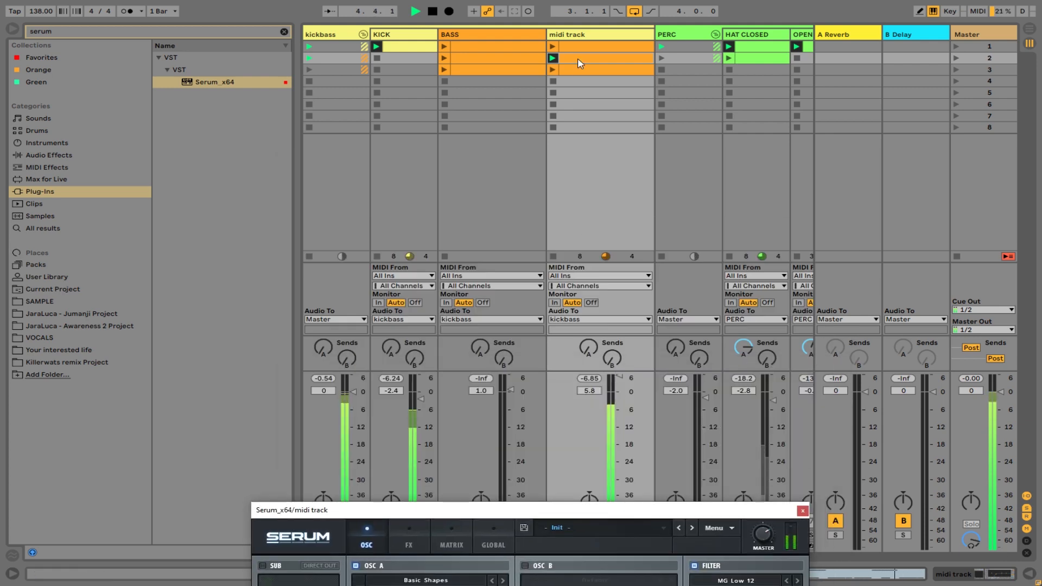
{"action": "key", "text": "space"}
{"action": "double_click", "coordinate": [589, 33]}
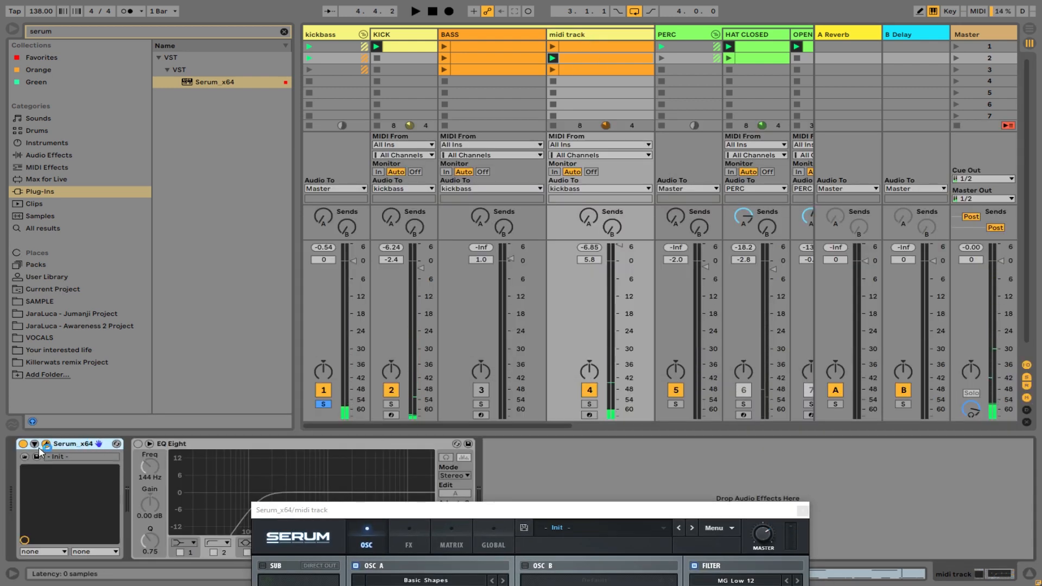
{"action": "left_click", "coordinate": [35, 444]}
{"action": "left_click", "coordinate": [155, 444]}
{"action": "left_click_drag", "start_coordinate": [436, 510], "coordinate": [528, 176]}
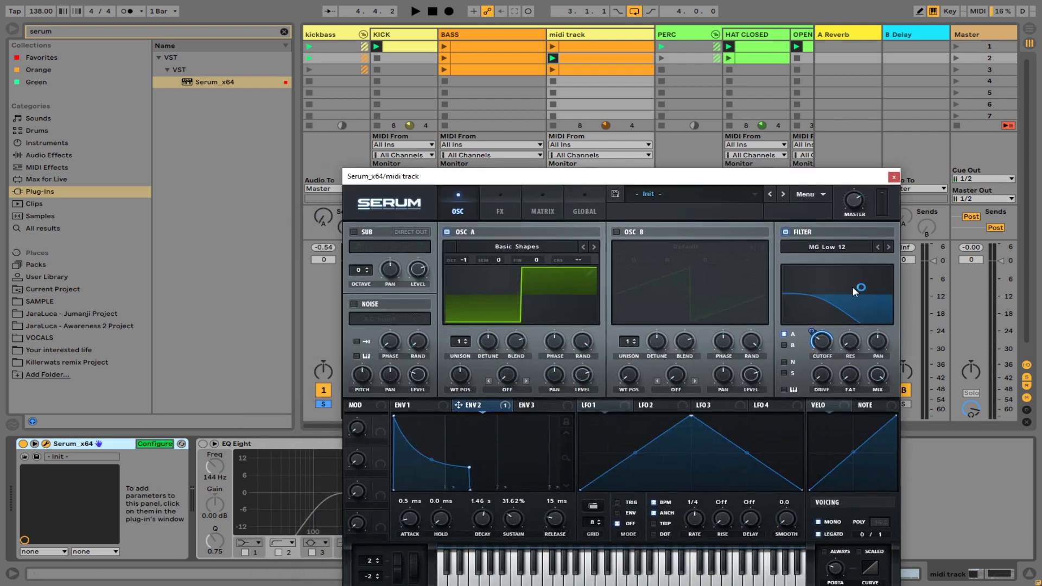
{"action": "left_click", "coordinate": [824, 339]}
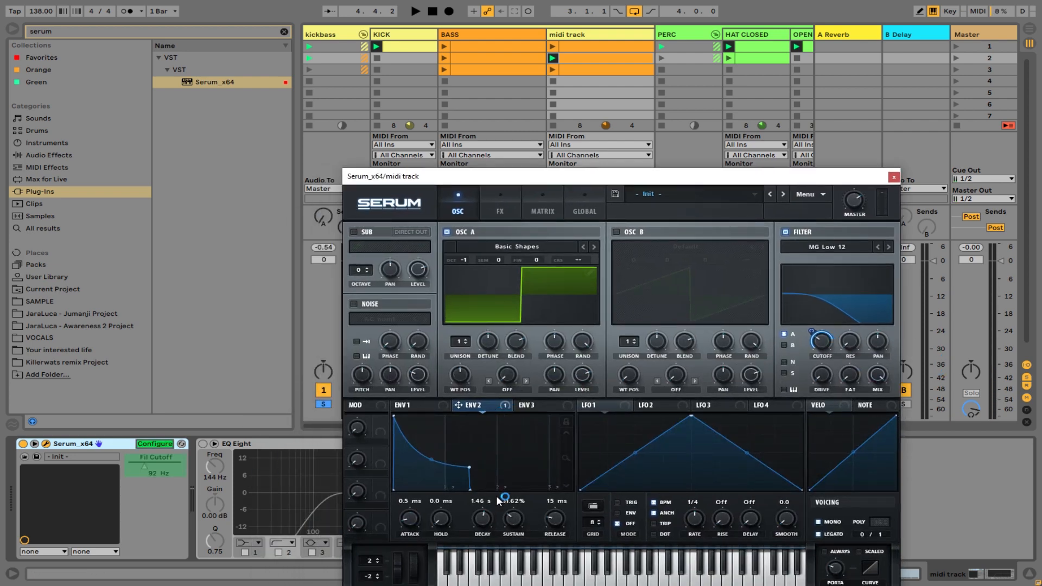
{"action": "left_click_drag", "start_coordinate": [487, 524], "coordinate": [486, 526]}
{"action": "left_click", "coordinate": [154, 444]}
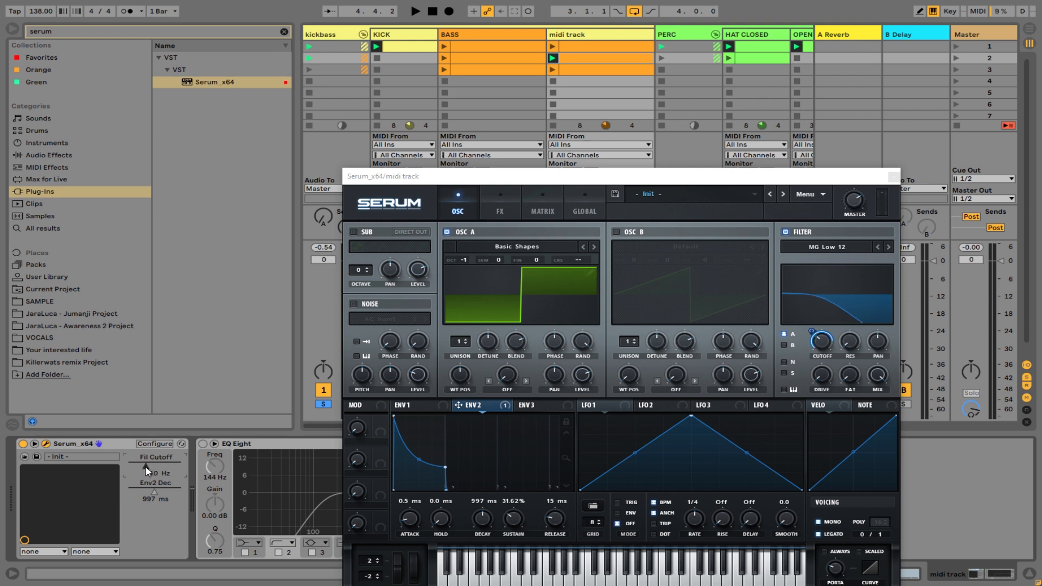
{"action": "left_click_drag", "start_coordinate": [157, 492], "coordinate": [158, 482]}
{"action": "key", "text": "space"}
View Serum's effects page and close the Serum window to reveal the session tracks.
{"action": "left_click", "coordinate": [500, 209]}
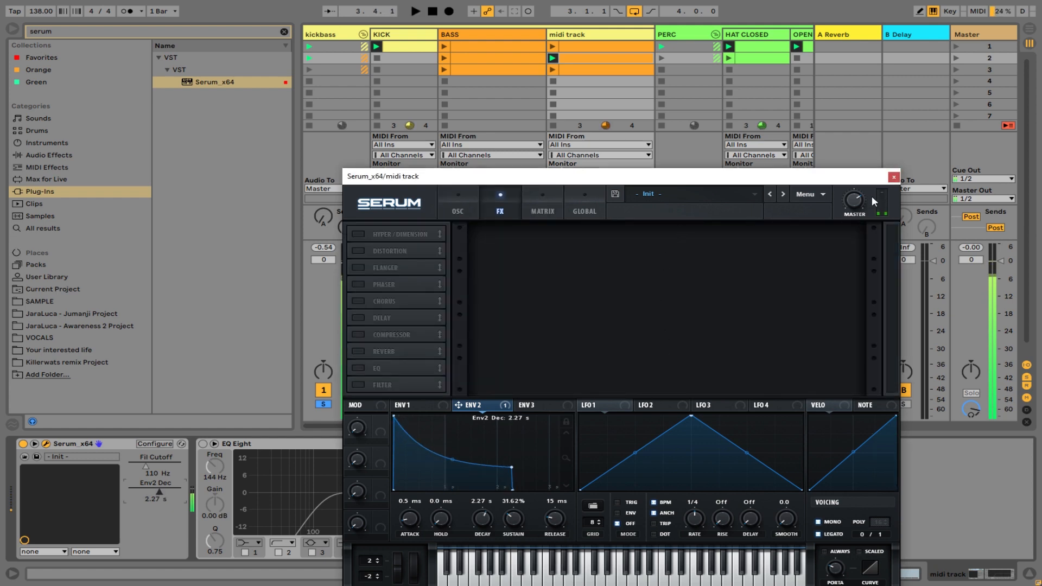
{"action": "left_click", "coordinate": [893, 177]}
{"action": "scroll", "coordinate": [552, 425], "scroll_direction": "right", "scroll_amount": 1}
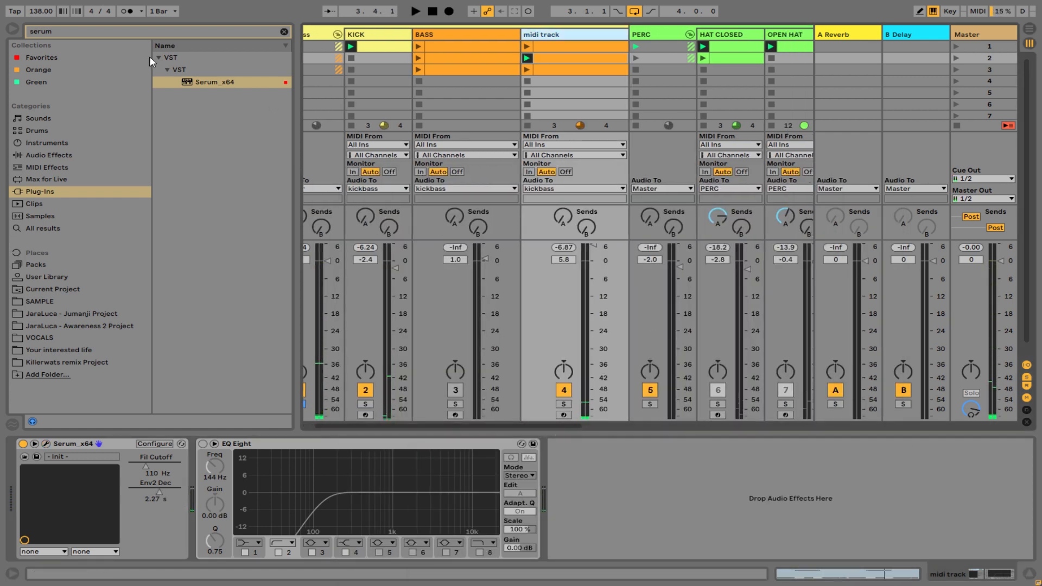
Hide the browser and play the session unsoloed while balancing the midi track's volume at about 1.6 dB.
{"action": "left_click", "coordinate": [12, 29]}
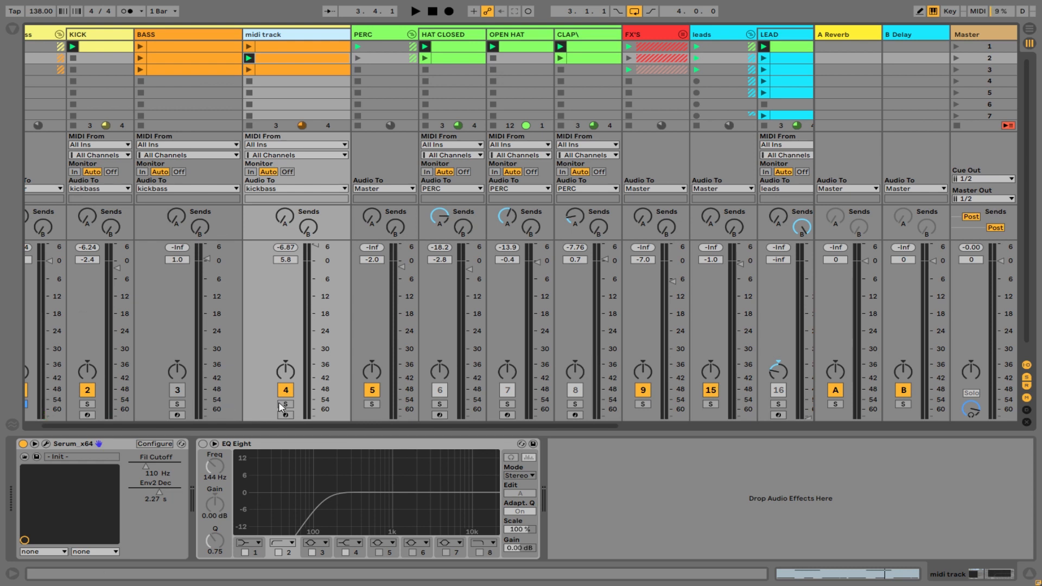
{"action": "double_click", "coordinate": [374, 405]}
{"action": "key", "text": "space"}
{"action": "left_click_drag", "start_coordinate": [371, 425], "coordinate": [352, 425]}
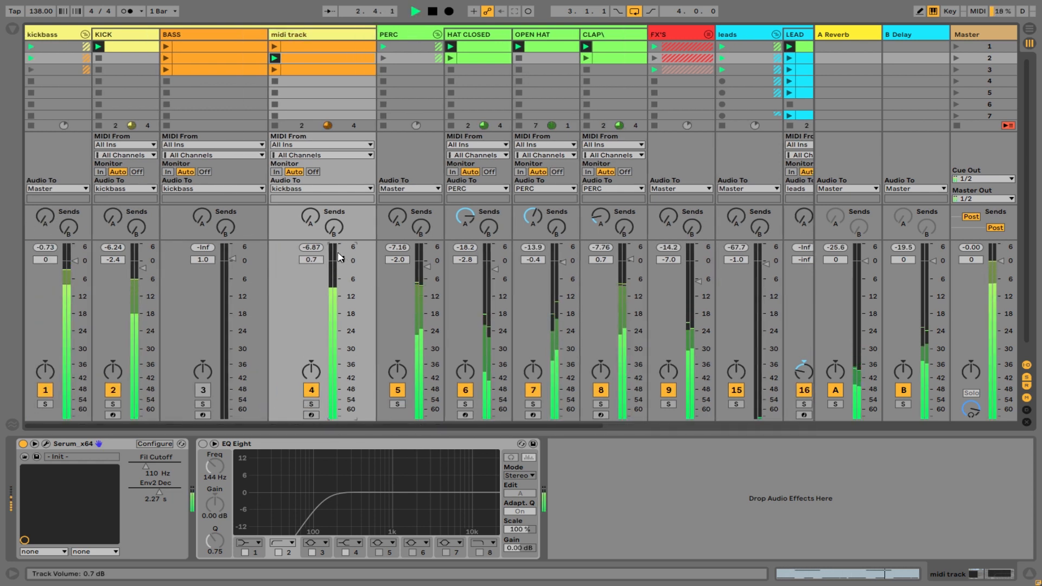
{"action": "left_click_drag", "start_coordinate": [341, 246], "coordinate": [339, 254]}
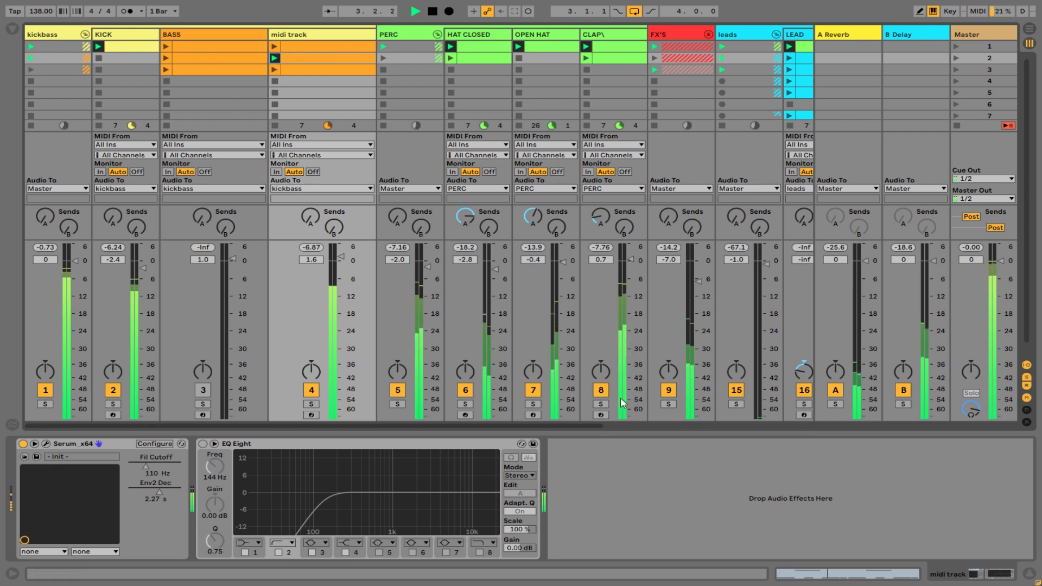
Check the notes of the midi track's playing clip, and set Serum's filter cutoff to 633 Hz and the track volume to 4.0 dB.
{"action": "double_click", "coordinate": [288, 69]}
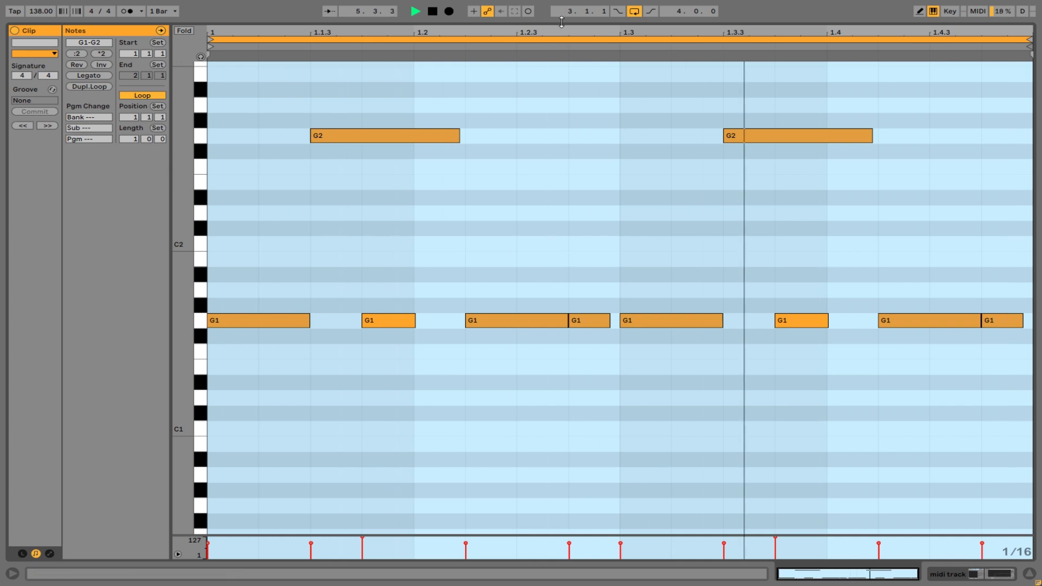
{"action": "key", "text": "ctrl+alt+l"}
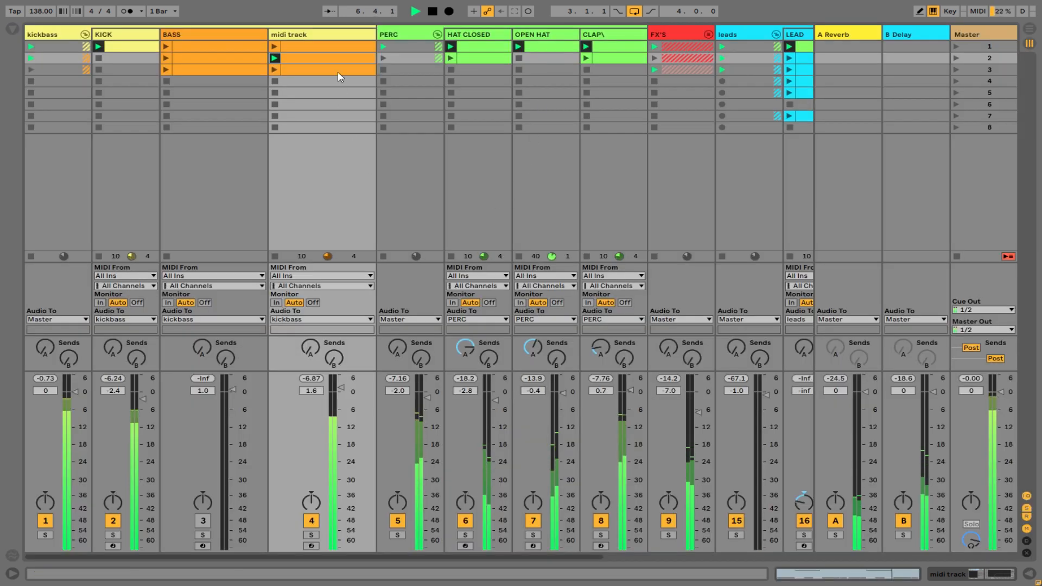
{"action": "double_click", "coordinate": [327, 36]}
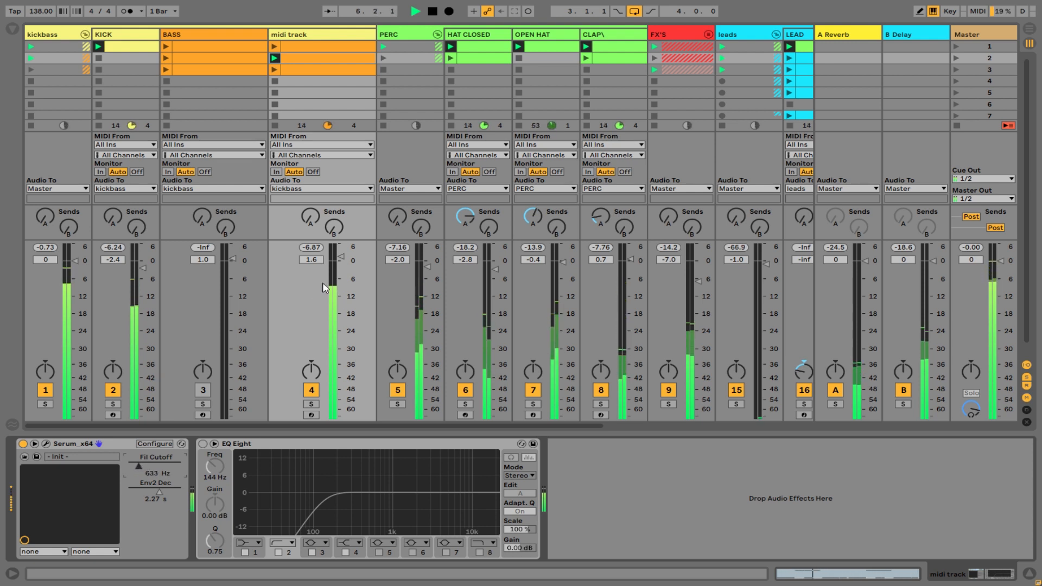
{"action": "left_click_drag", "start_coordinate": [338, 259], "coordinate": [337, 253]}
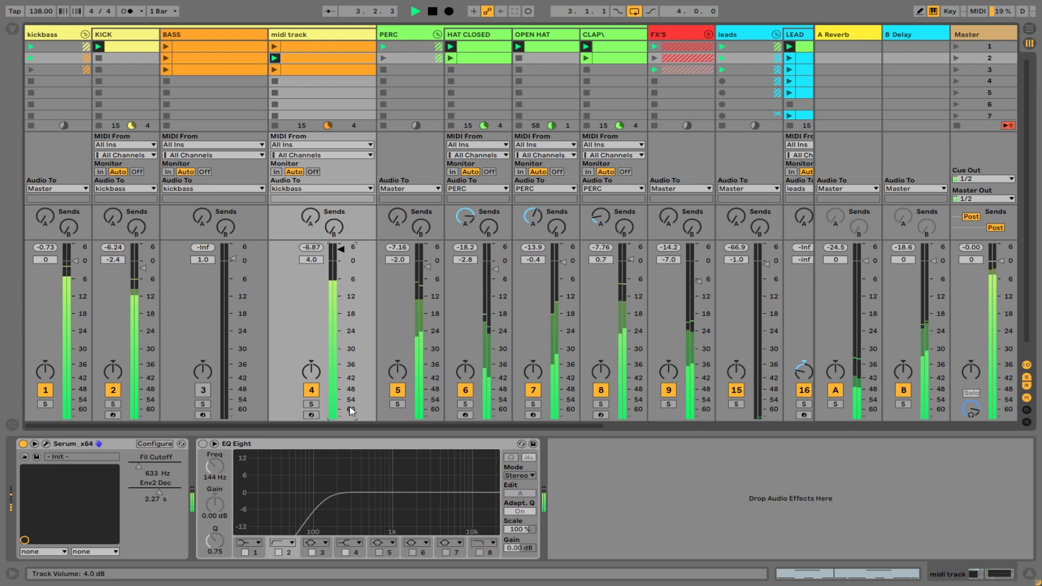
Raise the LEAD track's volume to about -16.6 dB during playback, return to the first tracks and stop playback.
{"action": "left_click_drag", "start_coordinate": [291, 427], "coordinate": [472, 361]}
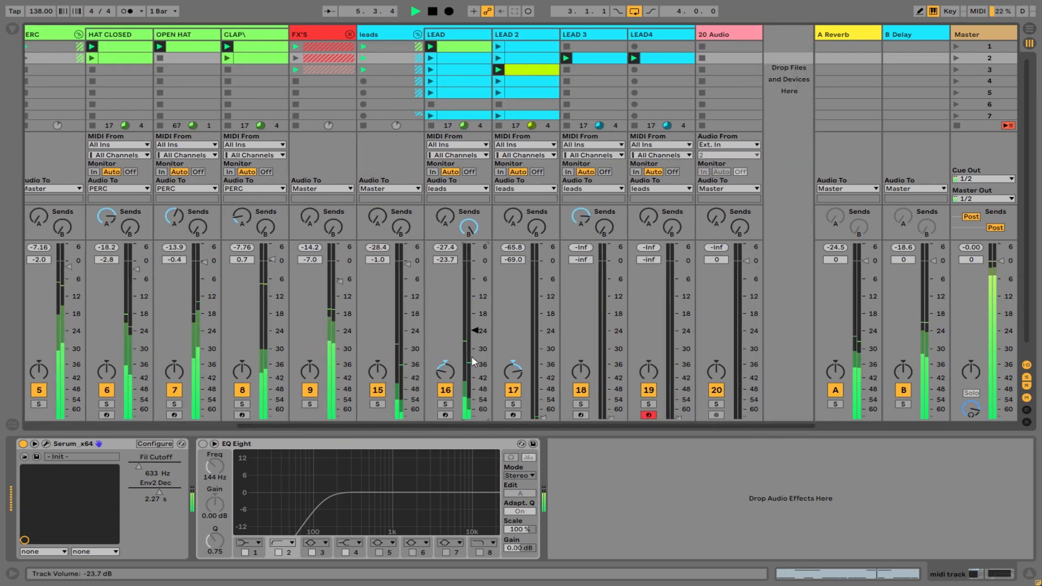
{"action": "key", "text": "Up"}
{"action": "key", "text": "Up"}
{"action": "key", "text": "Up"}
{"action": "key", "text": "Up"}
{"action": "key", "text": "Up"}
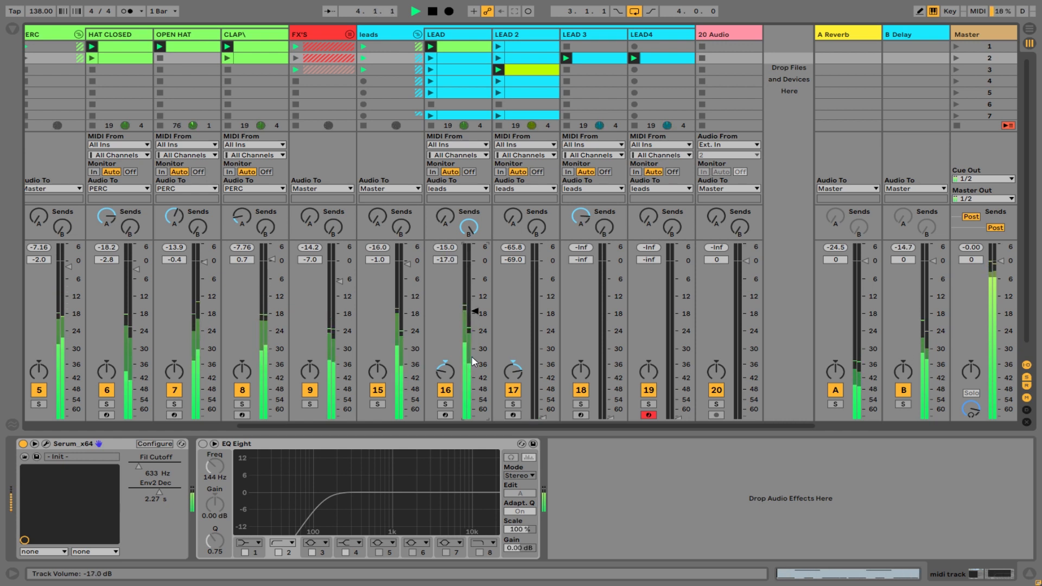
{"action": "left_click_drag", "start_coordinate": [472, 357], "coordinate": [471, 356]}
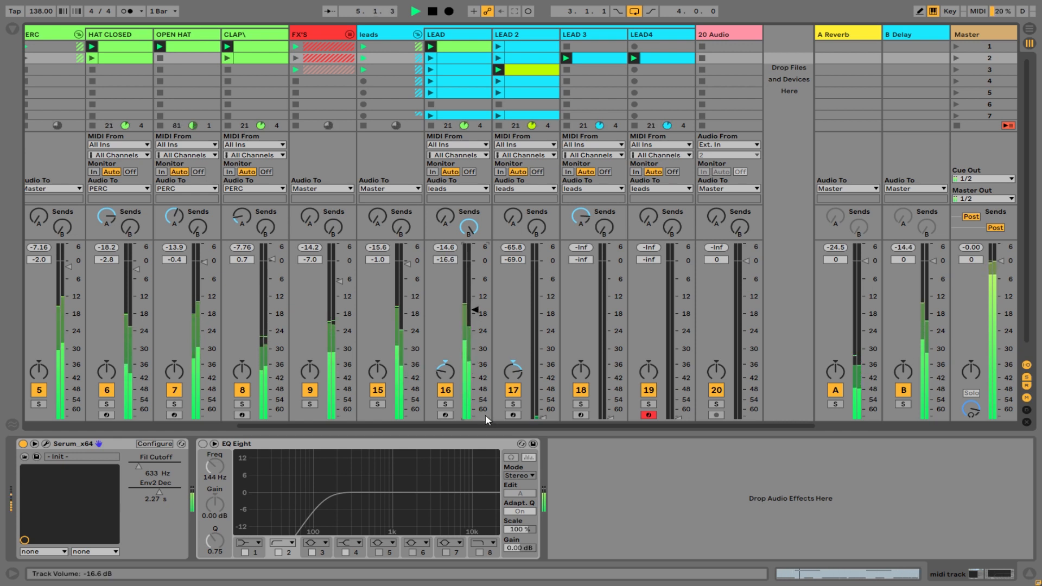
{"action": "scroll", "coordinate": [491, 430], "scroll_direction": "left", "scroll_amount": 4}
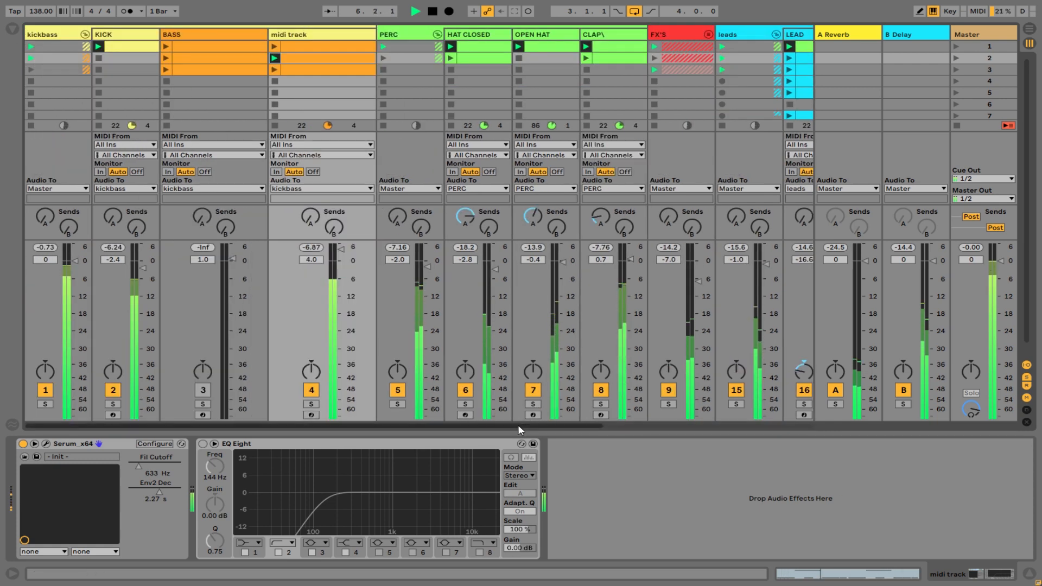
{"action": "key", "text": "space"}
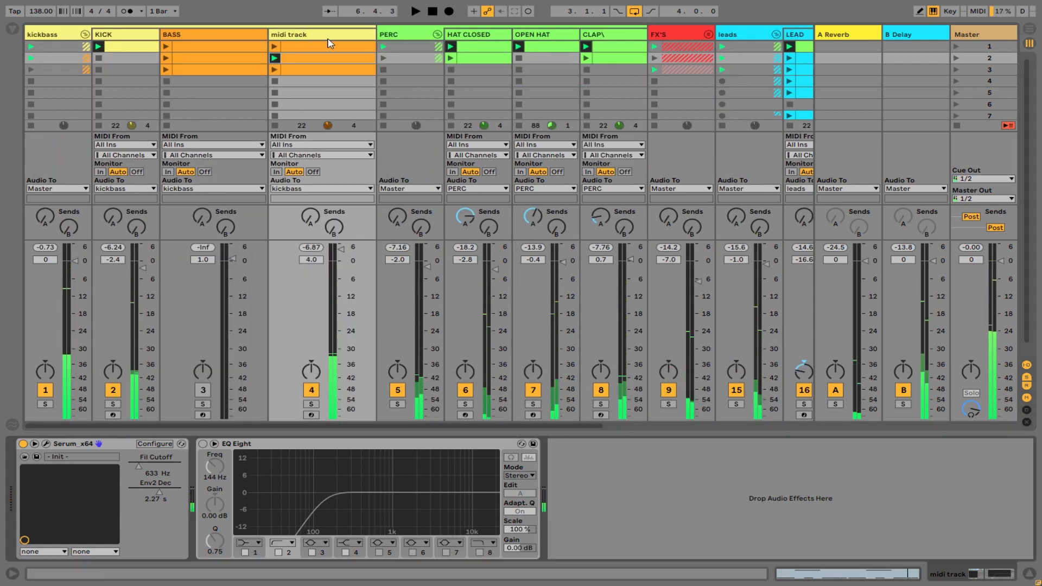
Launch the midi track's third clip, audition it with the session and review its note pattern.
{"action": "left_click", "coordinate": [275, 69]}
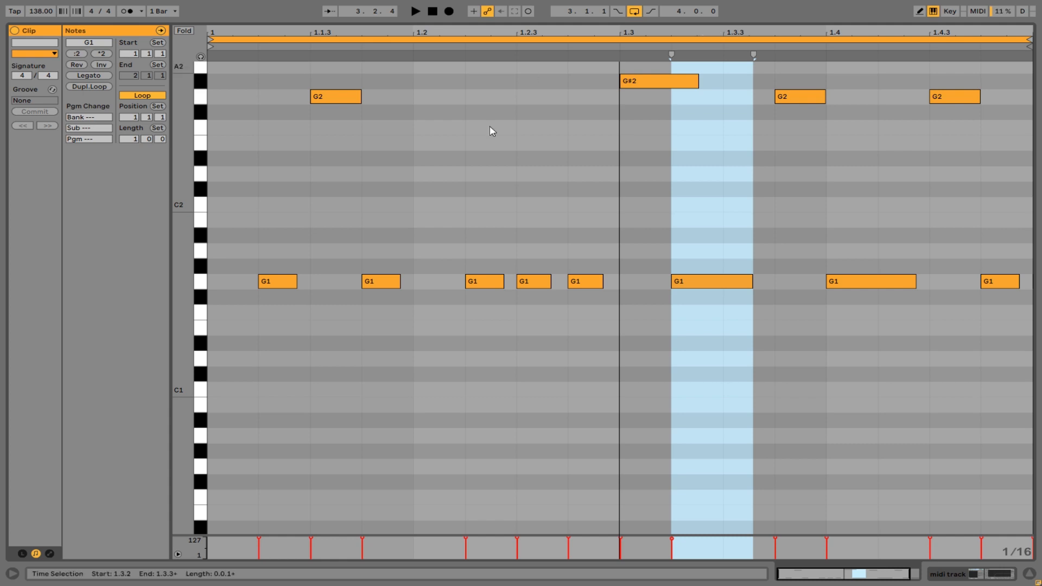
{"action": "left_click", "coordinate": [805, 18]}
{"action": "key", "text": "space"}
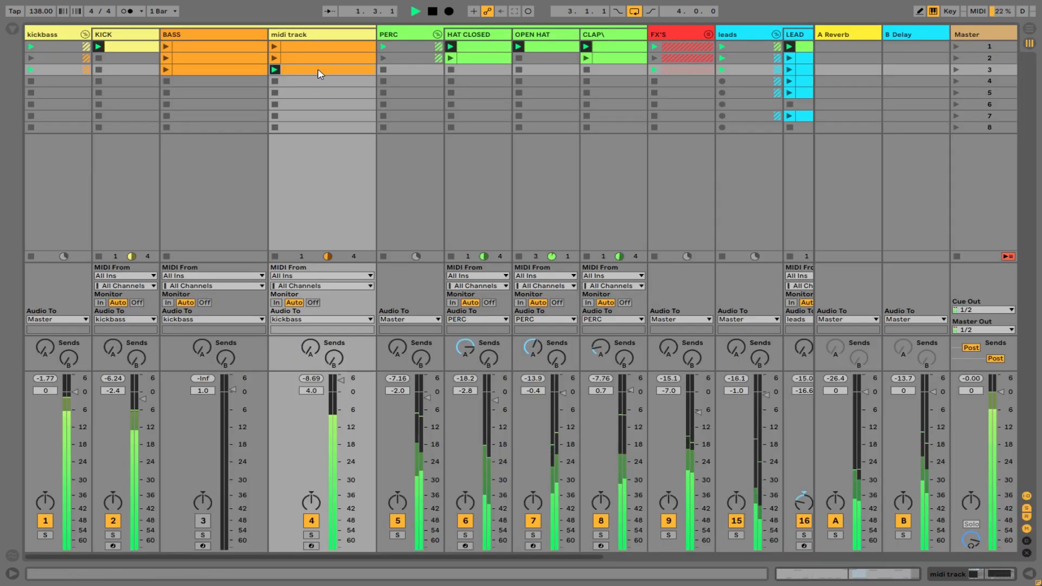
{"action": "double_click", "coordinate": [315, 34]}
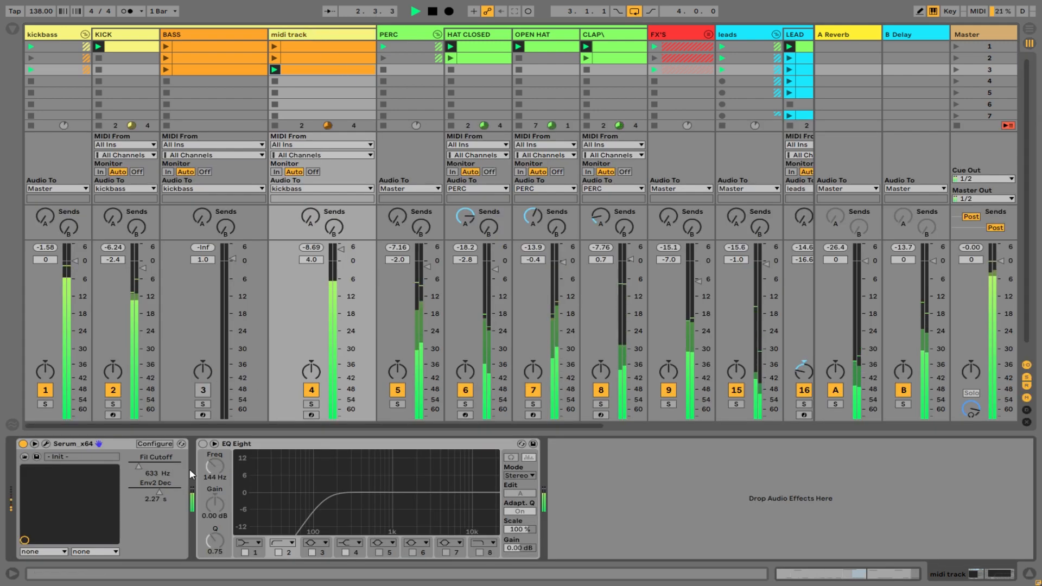
{"action": "key", "text": "space"}
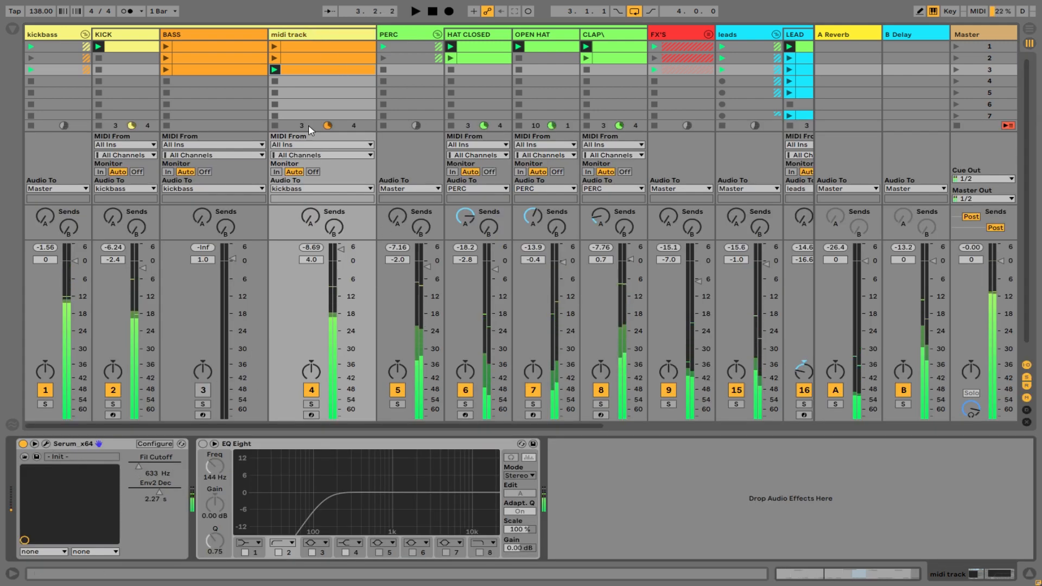
{"action": "double_click", "coordinate": [327, 71]}
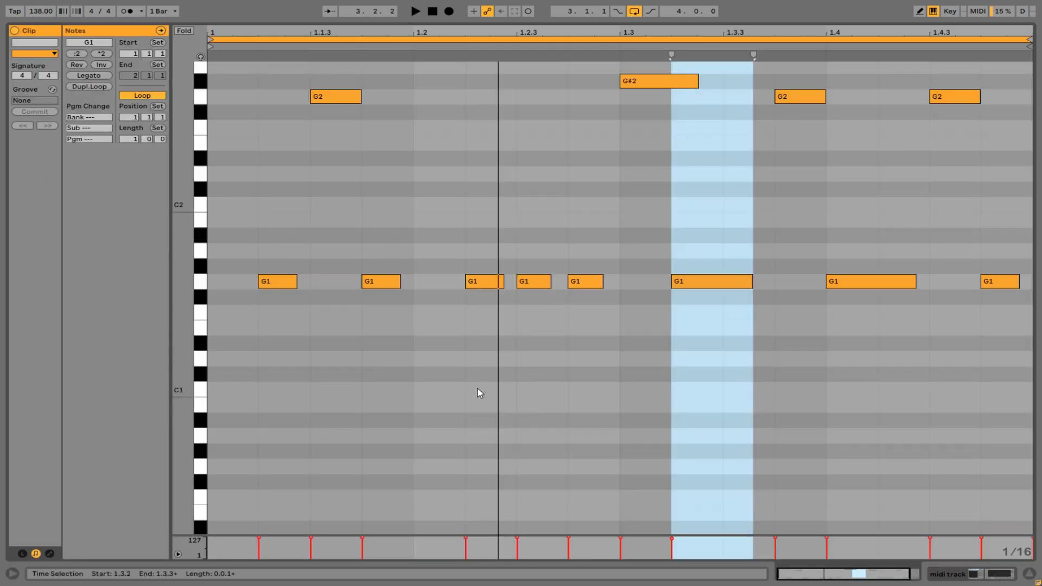
{"action": "left_click", "coordinate": [598, 22]}
Show the midi track's devices and, during playback, set envelope 2's decay to 1.22 s and the filter cutoff to 3542 Hz.
{"action": "double_click", "coordinate": [319, 35]}
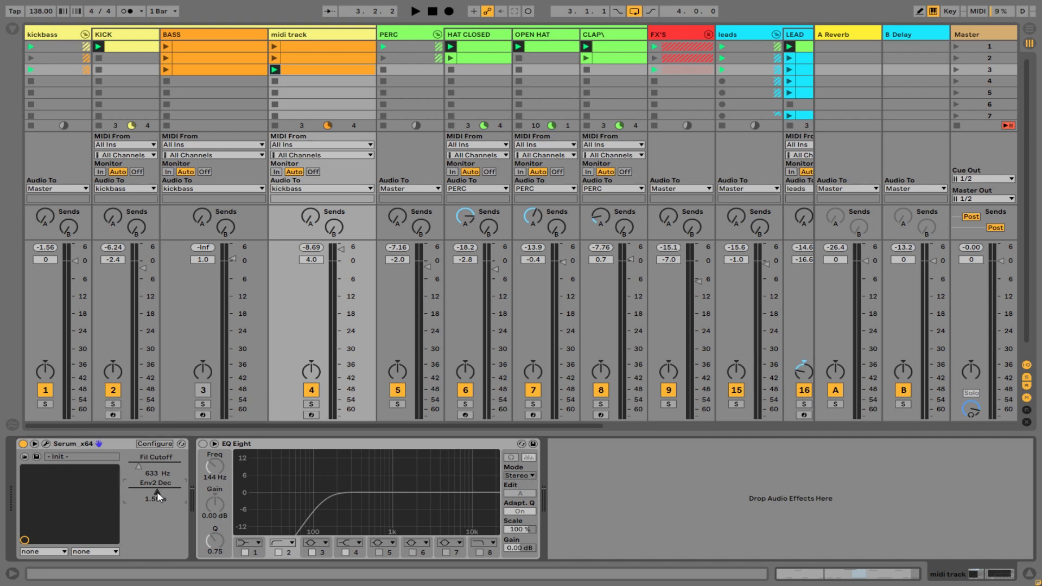
{"action": "key", "text": "space"}
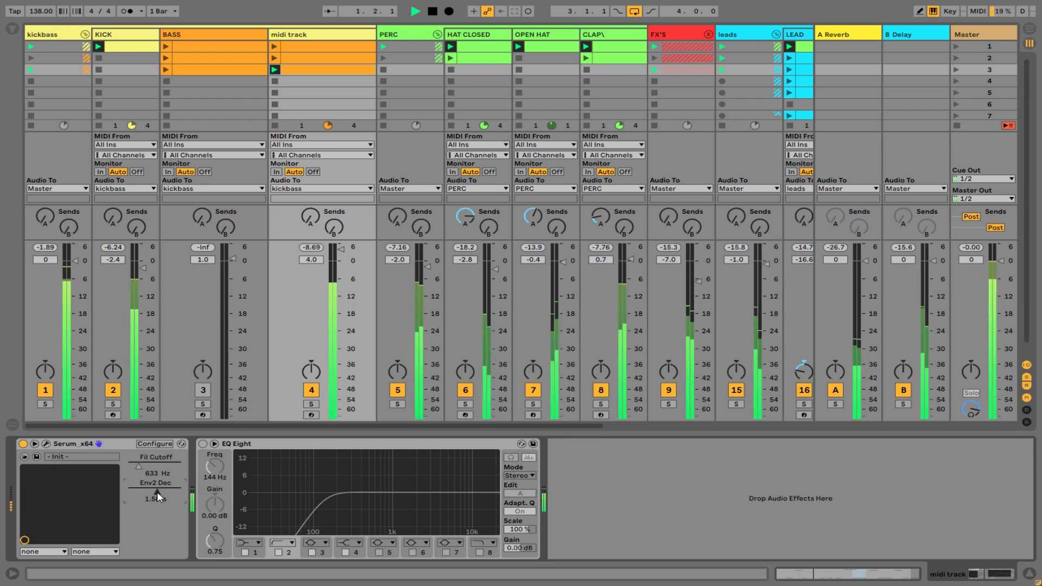
{"action": "left_click", "coordinate": [148, 466]}
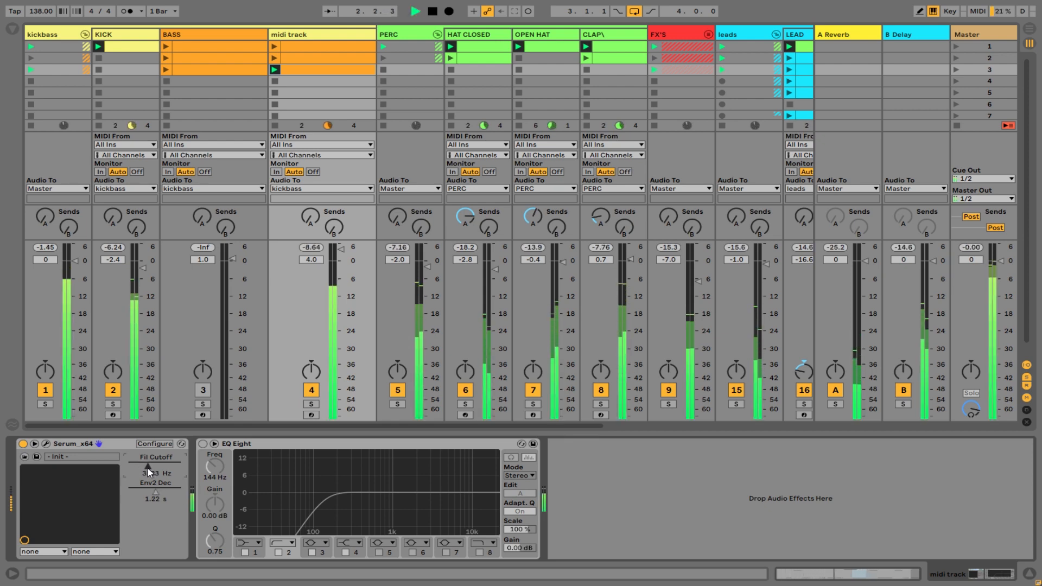
Raise the volumes of LEAD 2 to about -16.2 dB, LEAD 3 to -12.0 dB and LEAD4 to -6.5 dB.
{"action": "left_click_drag", "start_coordinate": [299, 426], "coordinate": [509, 428]}
{"action": "left_click_drag", "start_coordinate": [541, 326], "coordinate": [542, 310]}
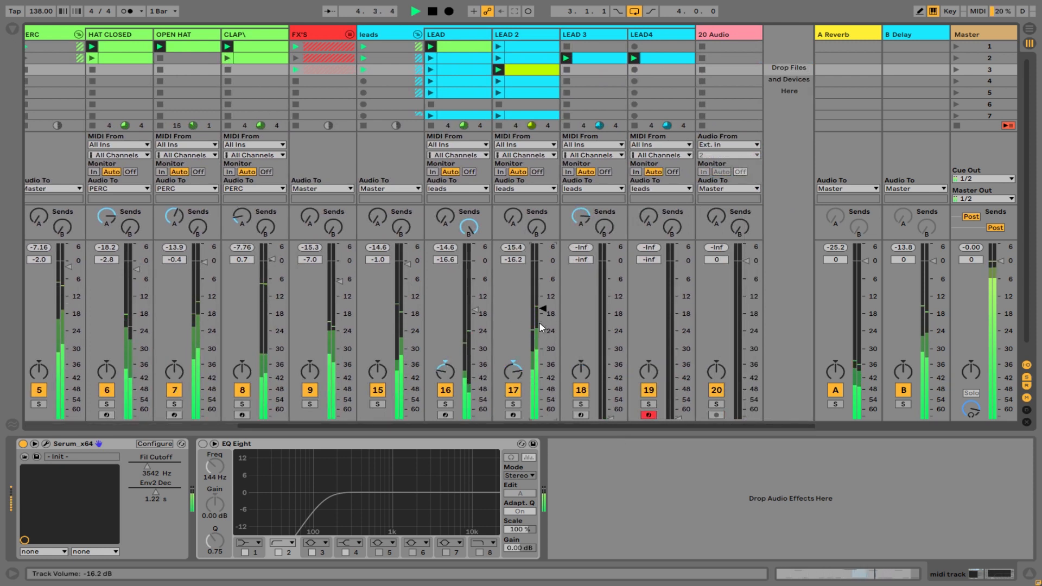
{"action": "mouse_move", "coordinate": [600, 349]}
{"action": "left_mouse_down"}
{"action": "mouse_move", "coordinate": [609, 353]}
{"action": "mouse_move", "coordinate": [608, 341]}
{"action": "left_mouse_up"}
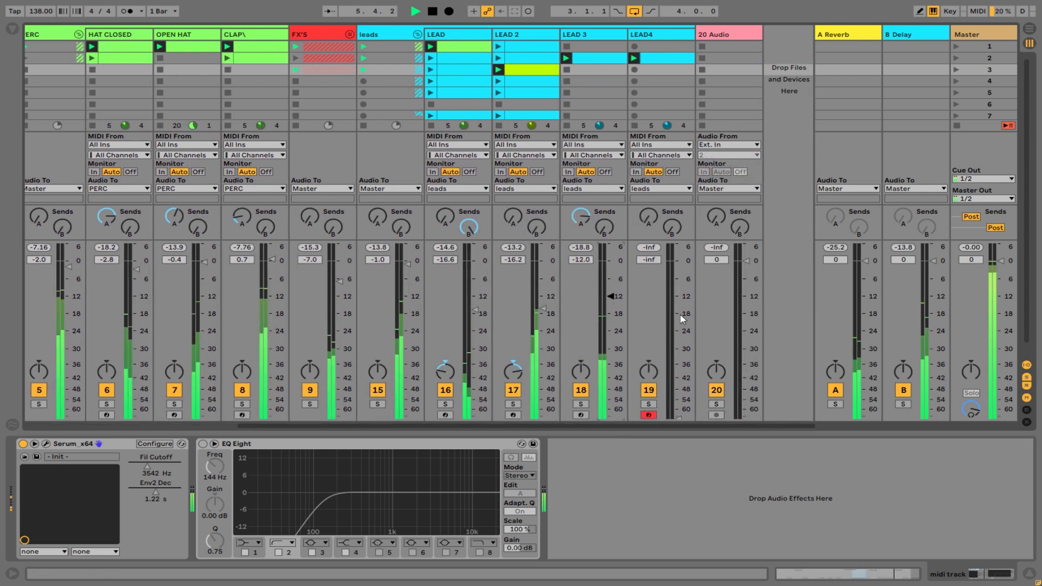
{"action": "left_click_drag", "start_coordinate": [676, 417], "coordinate": [675, 317]}
{"action": "scroll", "coordinate": [675, 317], "scroll_direction": "up", "scroll_amount": 5}
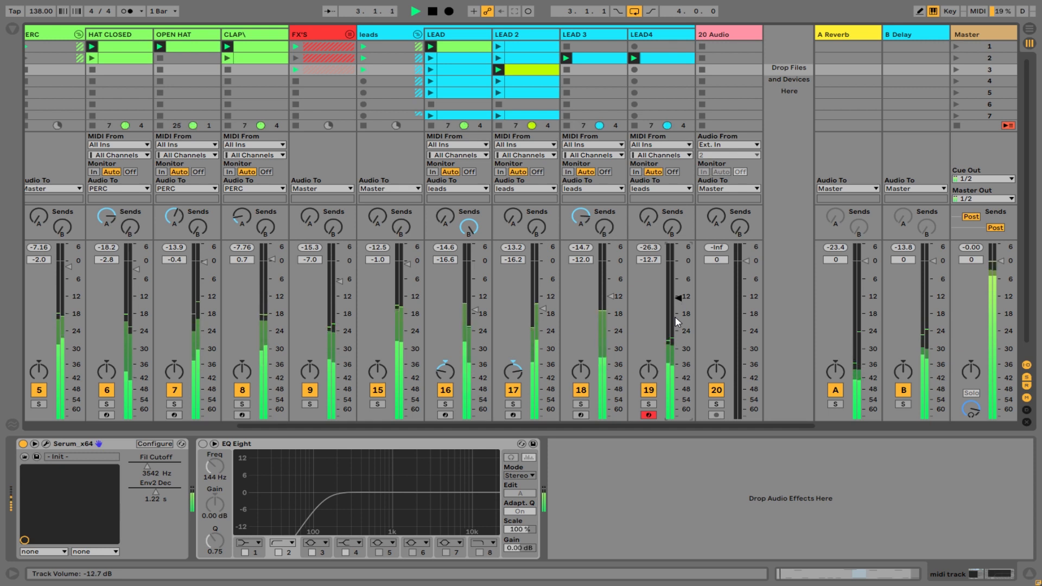
{"action": "scroll", "coordinate": [675, 317], "scroll_direction": "up", "scroll_amount": 3}
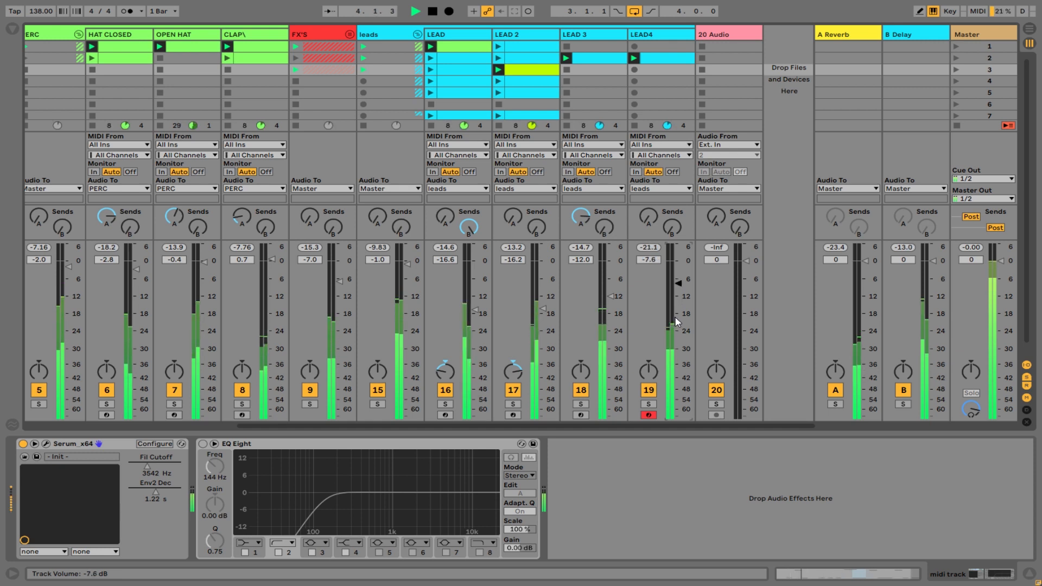
{"action": "scroll", "coordinate": [608, 295], "scroll_direction": "up", "scroll_amount": 2}
Raise the volumes of LEAD 3 to -7.8 dB, LEAD 2 to -12.0 dB, LEAD to -11.4 dB and FX'S to -5.0 dB.
{"action": "scroll", "coordinate": [607, 295], "scroll_direction": "up", "scroll_amount": 2}
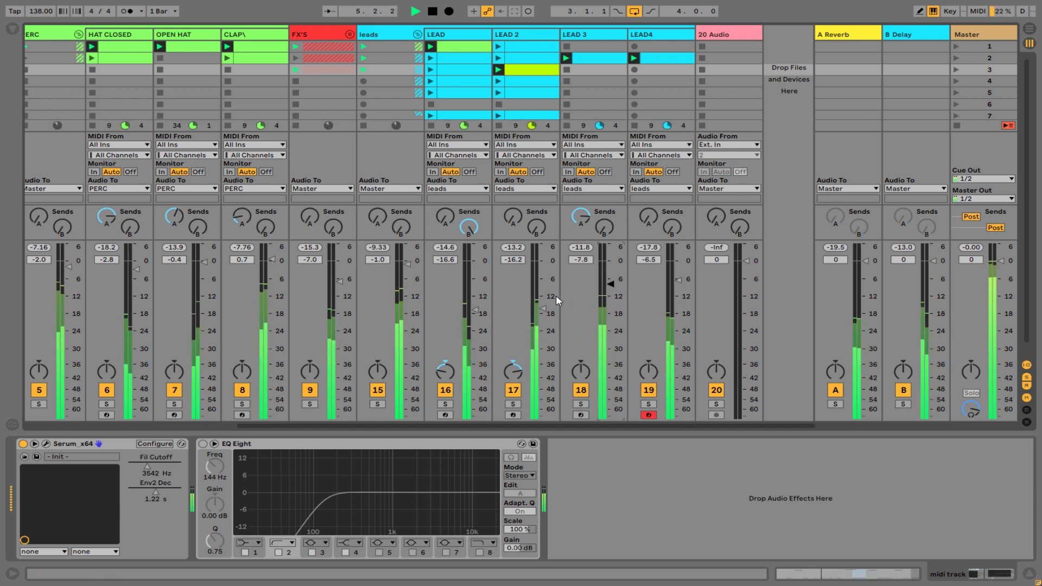
{"action": "scroll", "coordinate": [543, 298], "scroll_direction": "up", "scroll_amount": 4}
{"action": "scroll", "coordinate": [471, 302], "scroll_direction": "up", "scroll_amount": 4}
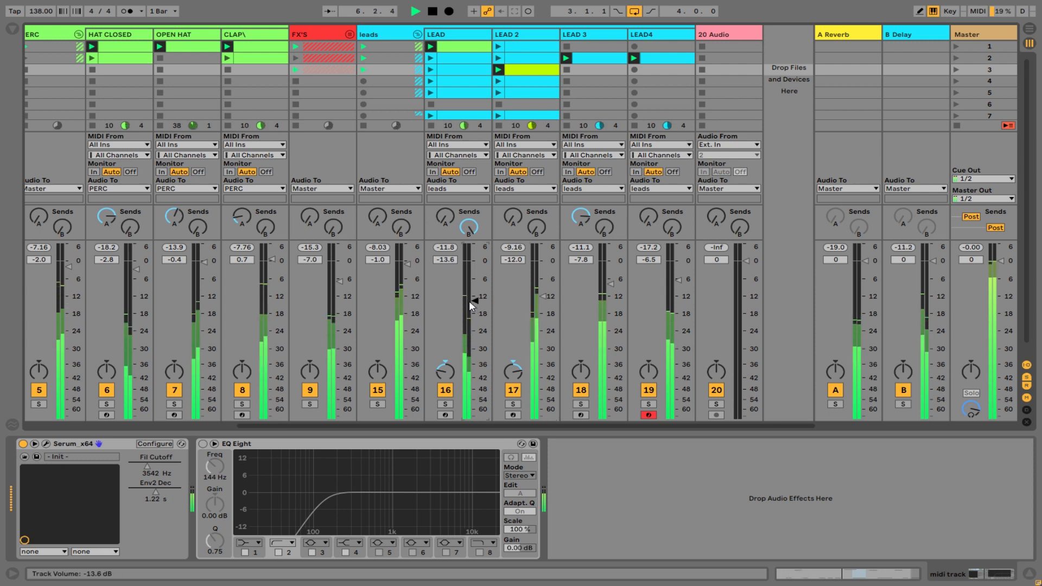
{"action": "scroll", "coordinate": [472, 301], "scroll_direction": "up", "scroll_amount": 1}
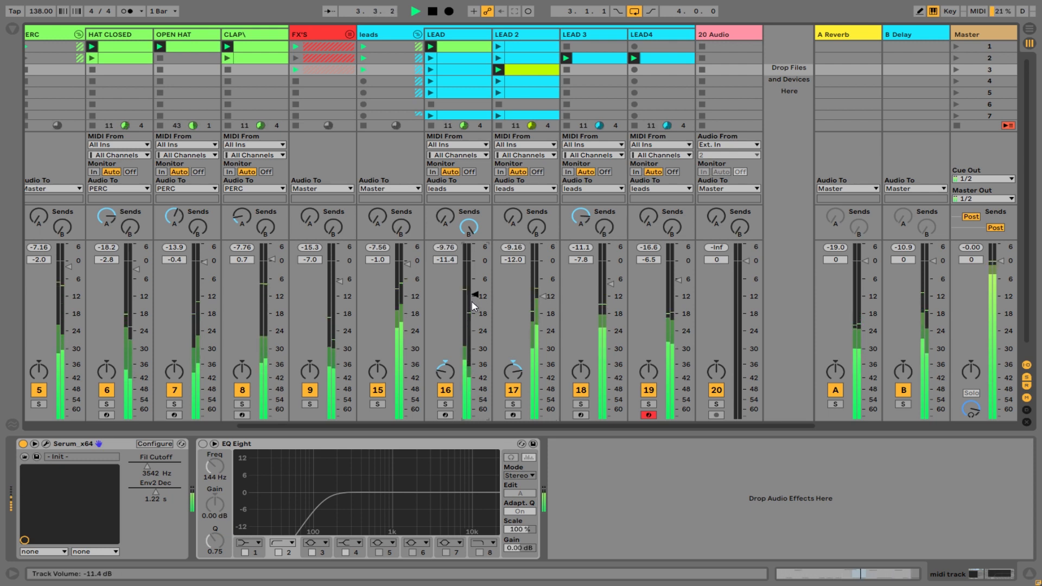
{"action": "scroll", "coordinate": [336, 282], "scroll_direction": "up", "scroll_amount": 1}
{"action": "scroll", "coordinate": [337, 282], "scroll_direction": "up", "scroll_amount": 1}
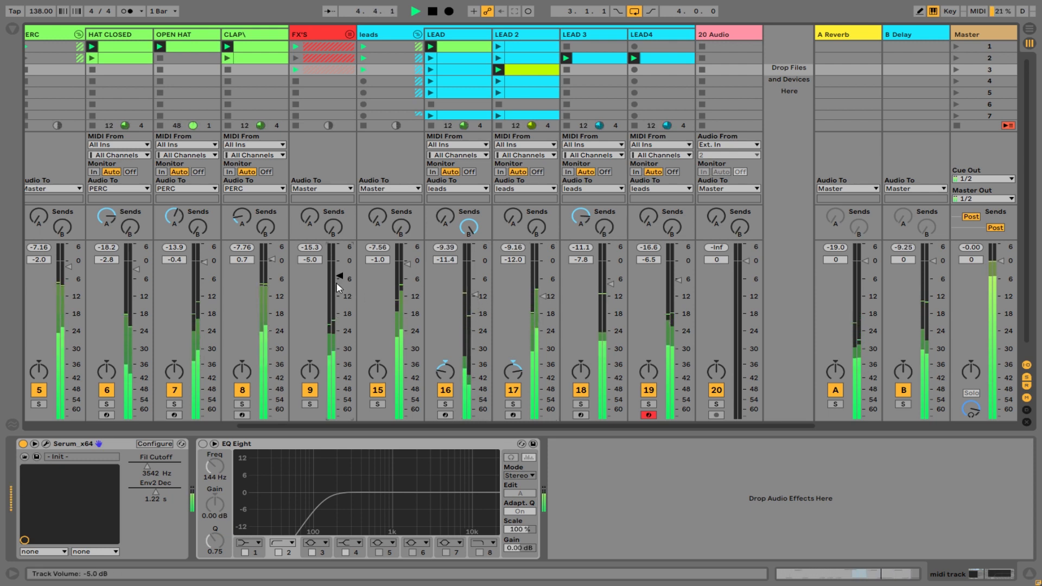
Solo the kickbass group and lower Serum's filter cutoff on the midi track.
{"action": "left_click_drag", "start_coordinate": [425, 424], "coordinate": [194, 316]}
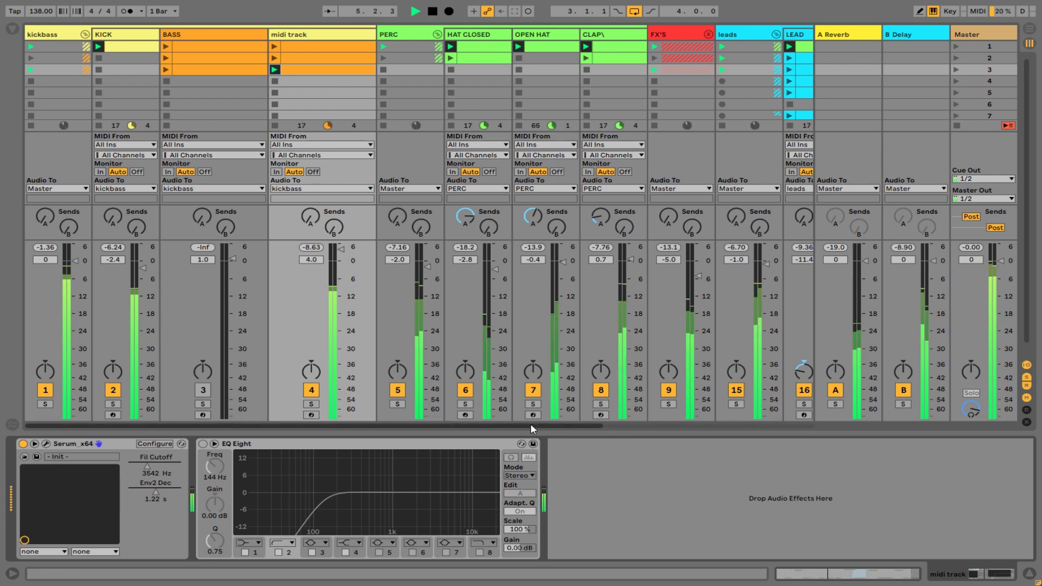
{"action": "left_click_drag", "start_coordinate": [529, 425], "coordinate": [38, 421]}
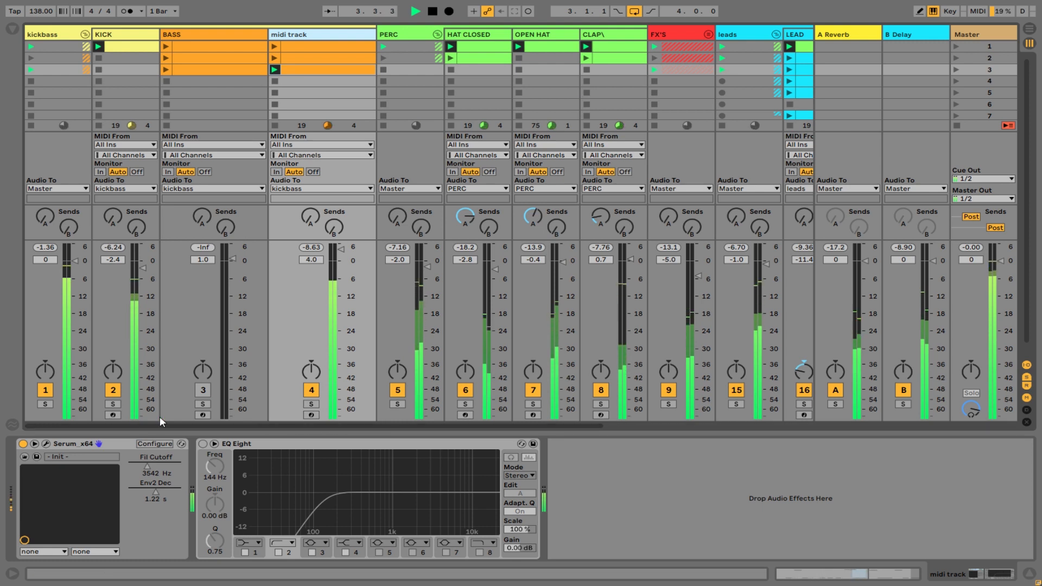
{"action": "left_click", "coordinate": [48, 404]}
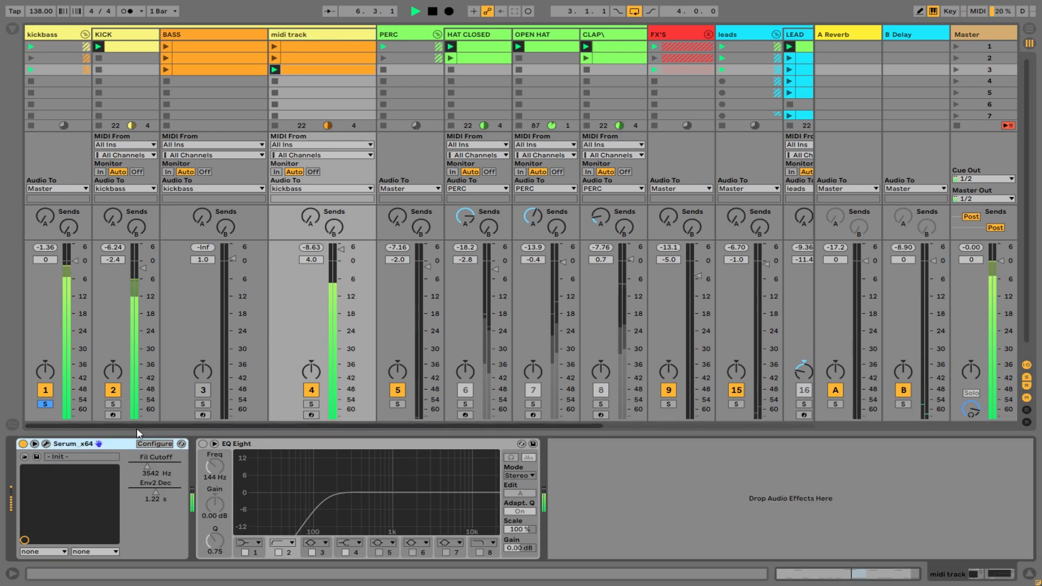
{"action": "left_click", "coordinate": [141, 465]}
{"action": "mouse_move", "coordinate": [141, 465]}
{"action": "left_mouse_down"}
{"action": "mouse_move", "coordinate": [155, 465]}
{"action": "mouse_move", "coordinate": [140, 465]}
{"action": "left_mouse_up"}
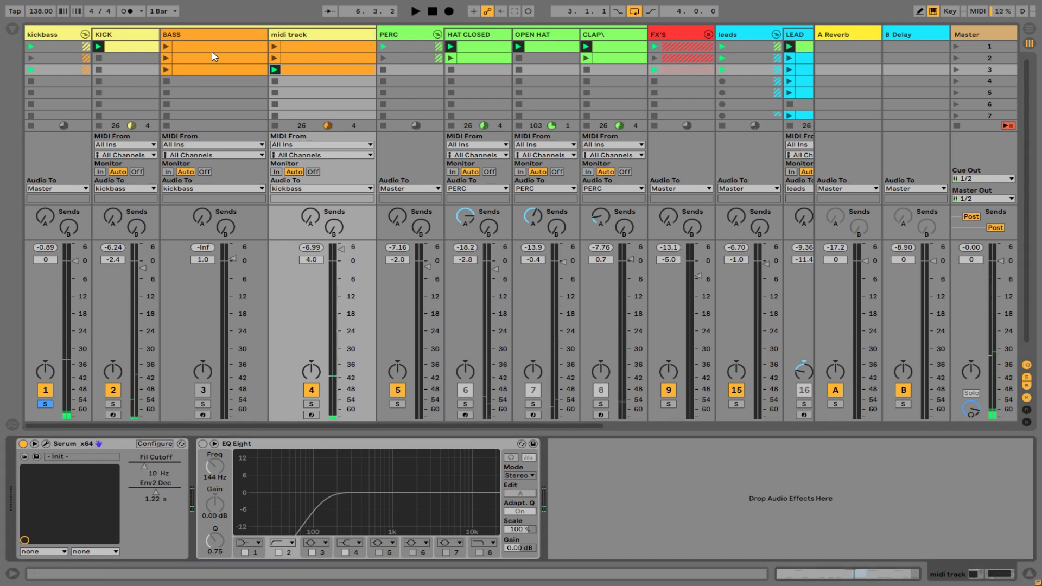
Show the browser, clear the serum search and list the Audio Effects category.
{"action": "left_click", "coordinate": [14, 31]}
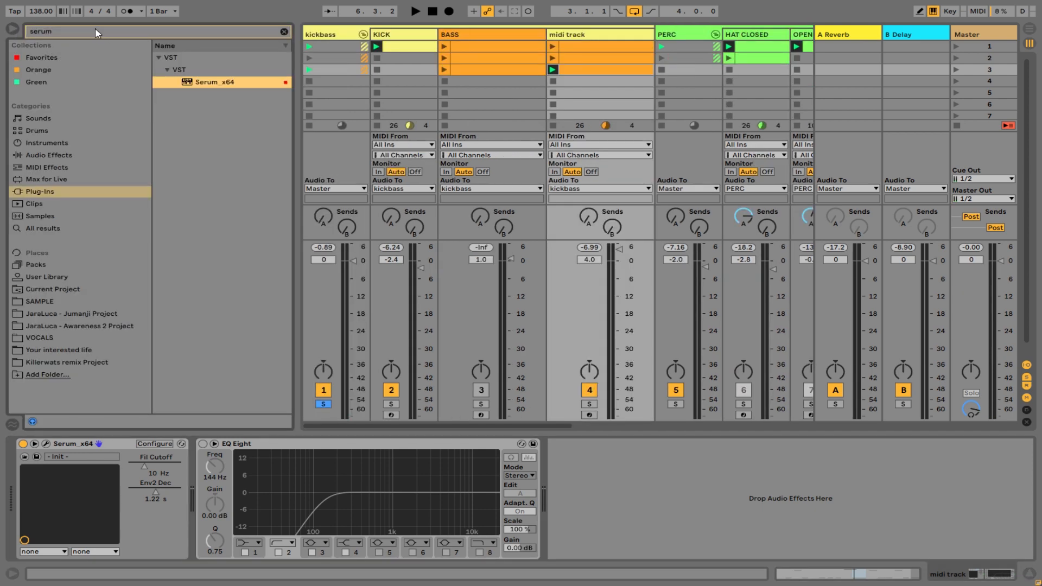
{"action": "left_click_drag", "start_coordinate": [96, 30], "coordinate": [7, 29]}
{"action": "key", "text": "BackSpace"}
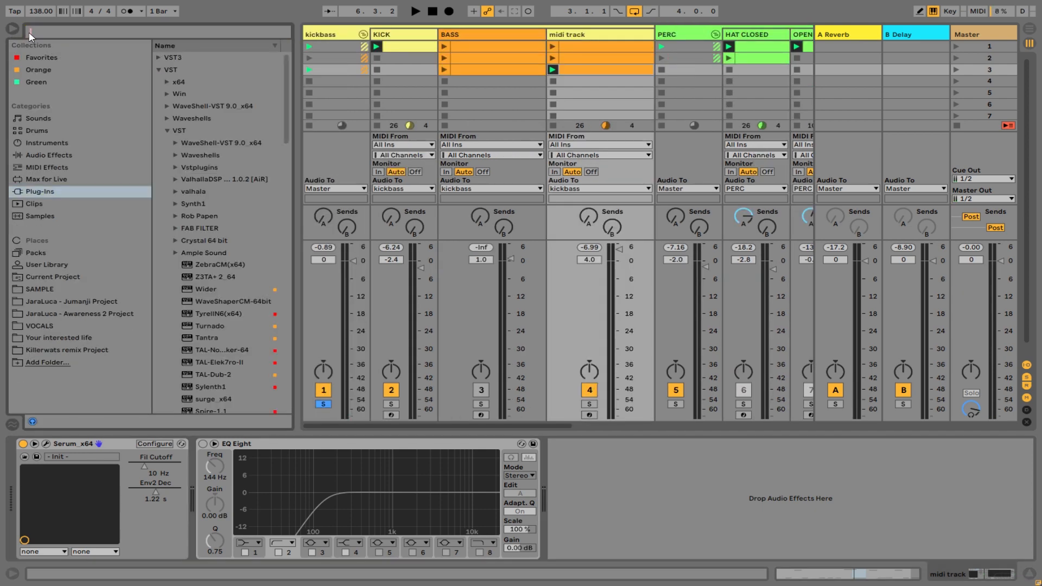
{"action": "left_click", "coordinate": [79, 155]}
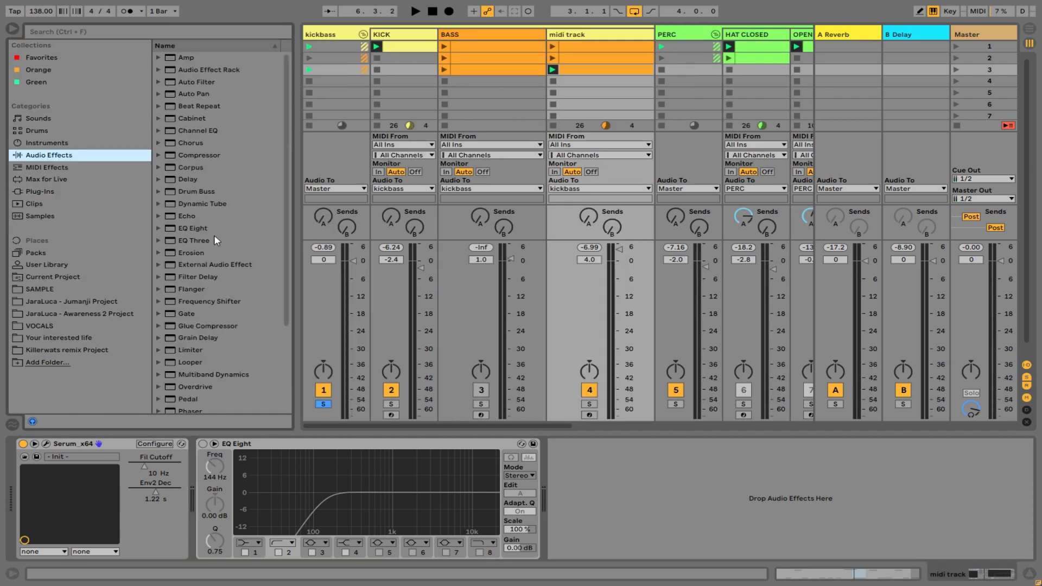
Search the browser for lfo within the Plug-Ins category.
{"action": "left_click", "coordinate": [132, 27]}
{"action": "type", "text": "lfo"}
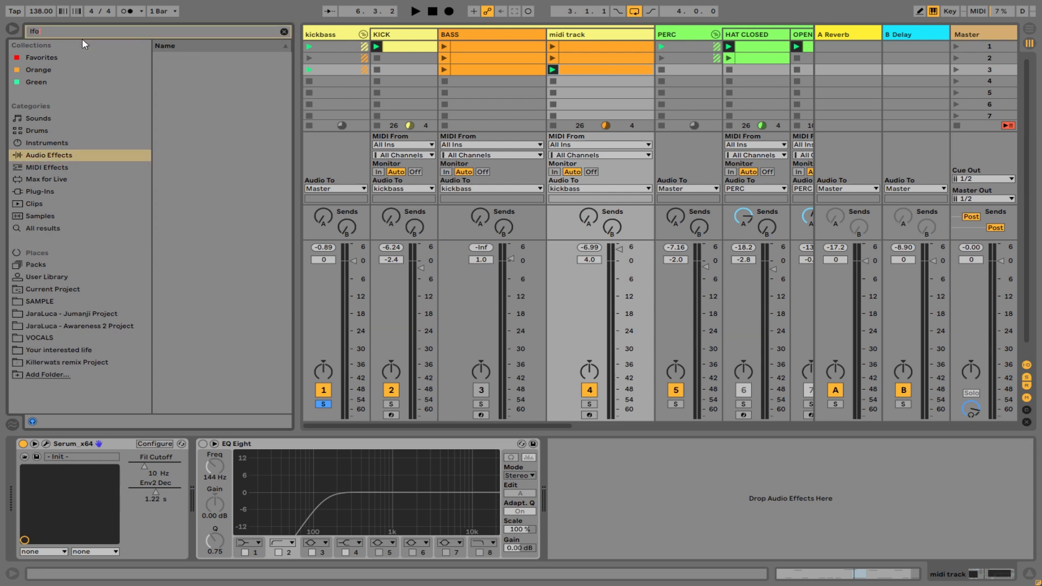
{"action": "left_click", "coordinate": [34, 192]}
Search the Audio Effects for com and add the Compressor after EQ Eight on the midi track.
{"action": "left_click_drag", "start_coordinate": [78, 32], "coordinate": [1, 34]}
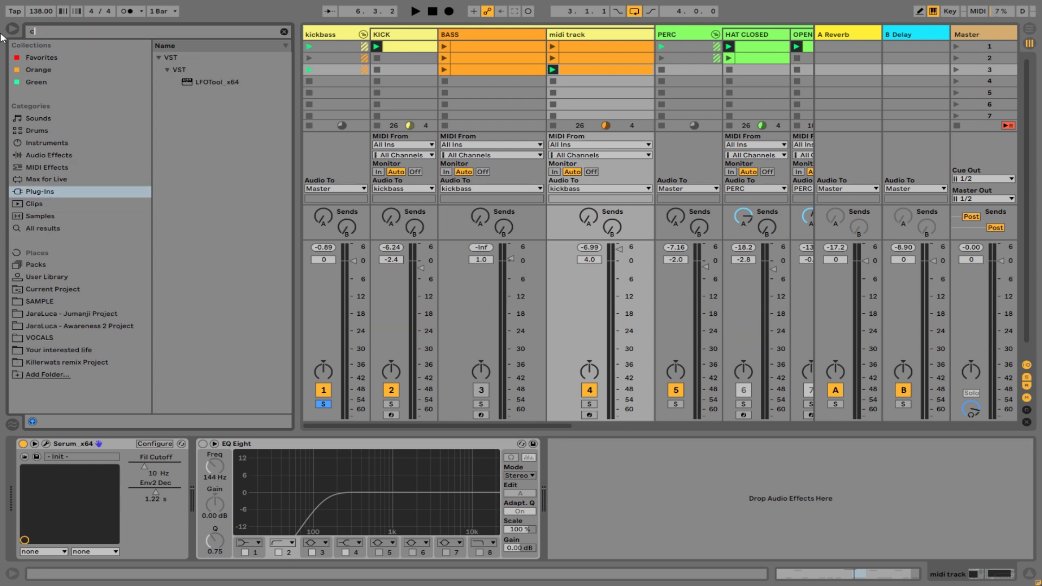
{"action": "type", "text": "ck"}
{"action": "key", "text": "BackSpace"}
{"action": "type", "text": "om"}
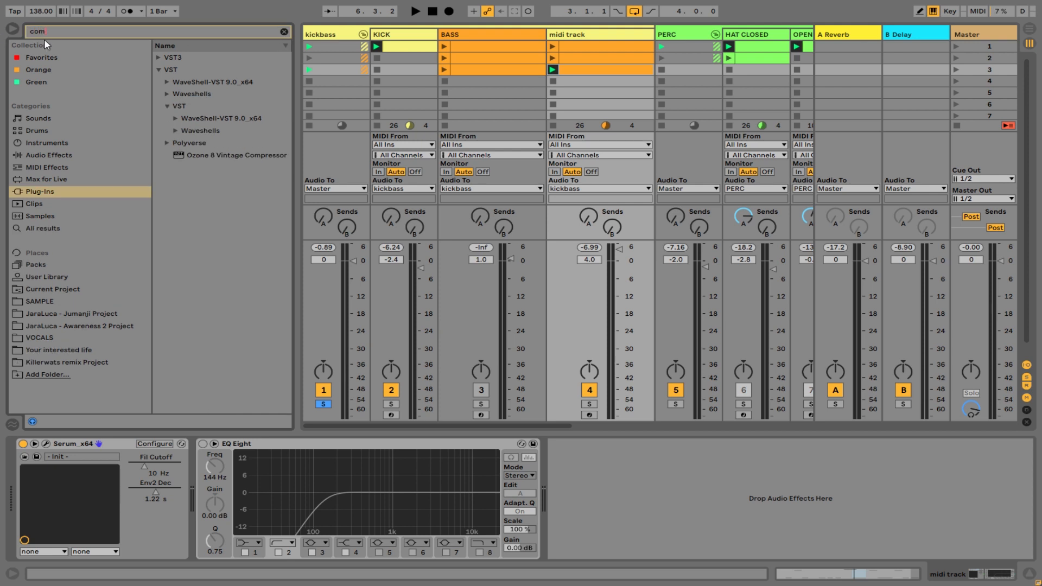
{"action": "left_click", "coordinate": [41, 142]}
{"action": "left_click", "coordinate": [53, 156]}
{"action": "left_click_drag", "start_coordinate": [184, 70], "coordinate": [388, 216]}
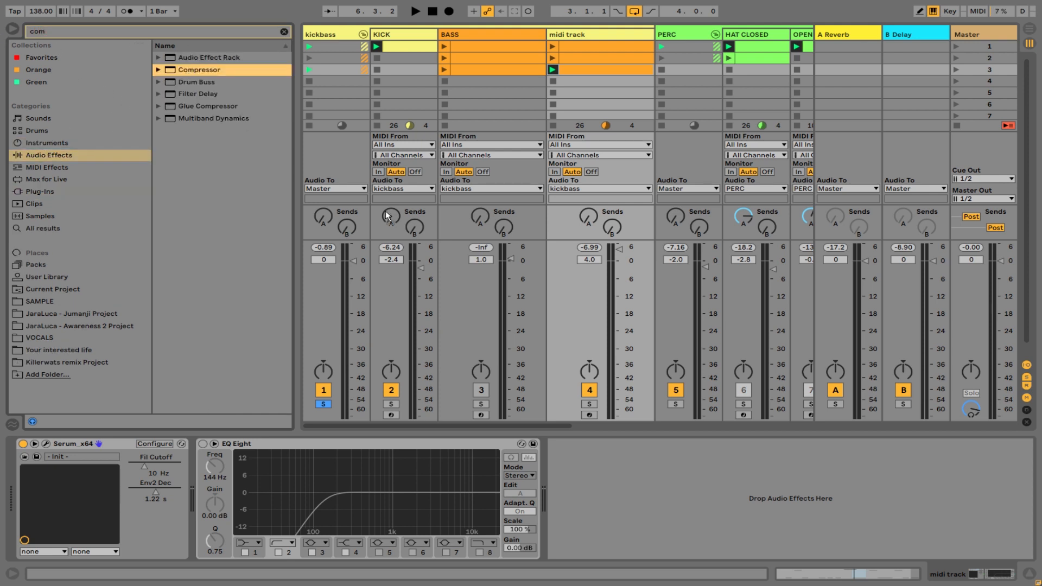
{"action": "left_click_drag", "start_coordinate": [654, 470], "coordinate": [668, 483]}
Enable the Compressor's sidechain with KICK as its audio source.
{"action": "left_click", "coordinate": [567, 445]}
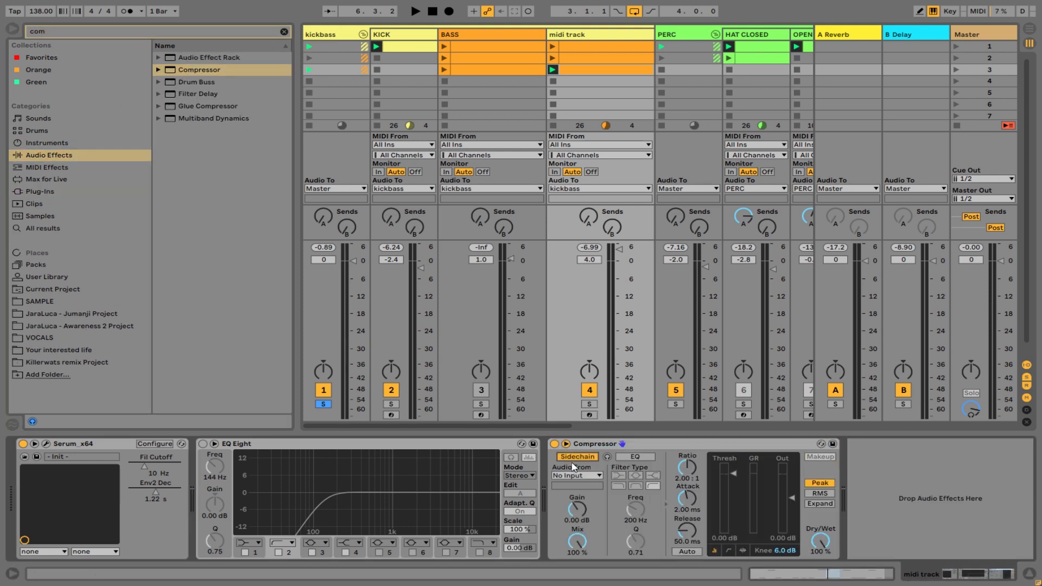
{"action": "left_click", "coordinate": [578, 476]}
{"action": "left_click", "coordinate": [581, 252]}
Start playback, launch the midi track's first clip and lower the Compressor threshold to about -10.5 dB.
{"action": "key", "text": "space"}
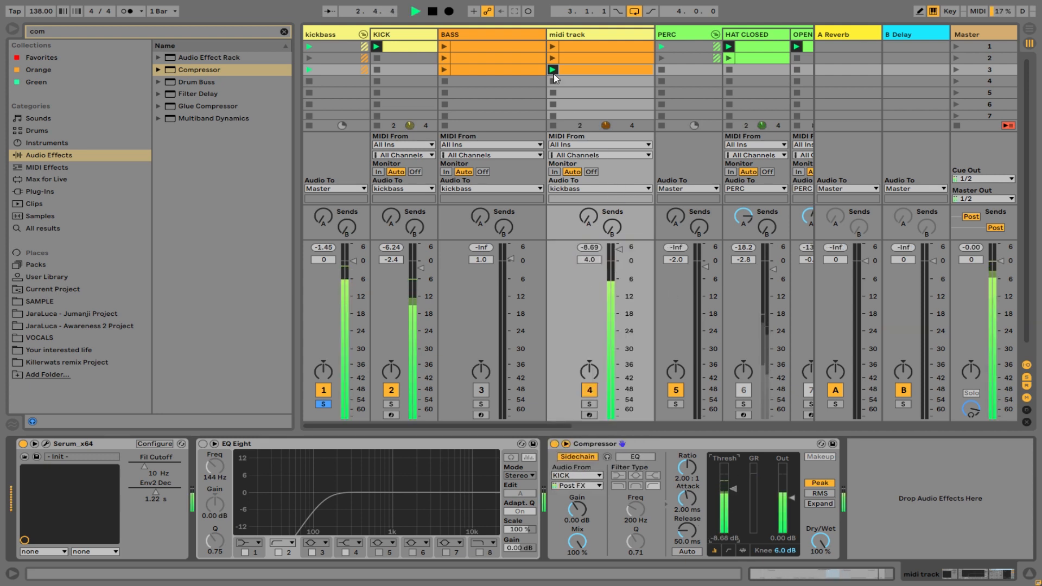
{"action": "left_click", "coordinate": [553, 47]}
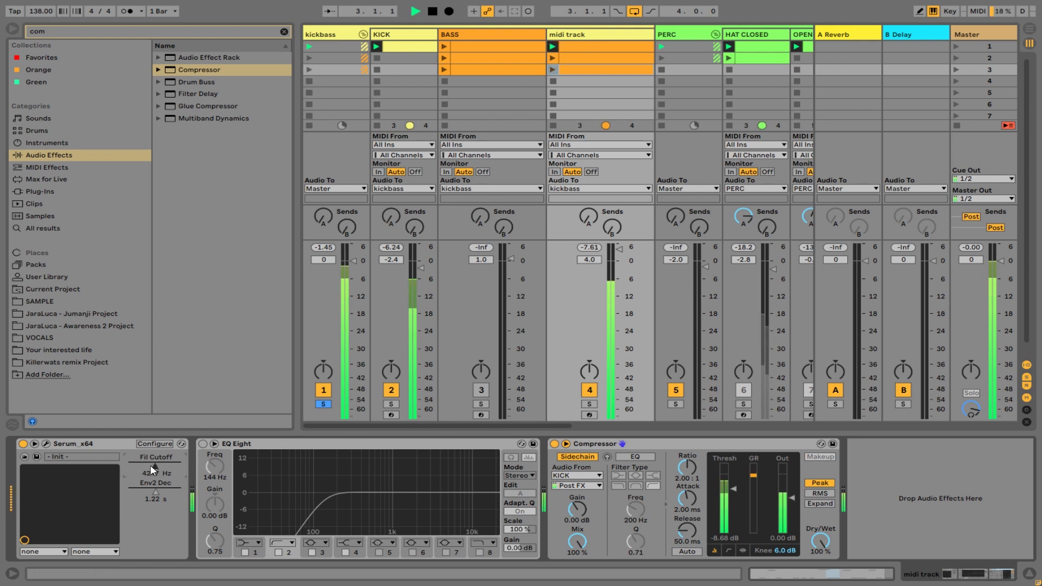
{"action": "left_click_drag", "start_coordinate": [730, 494], "coordinate": [730, 530]}
{"action": "mouse_move", "coordinate": [729, 494]}
{"action": "left_mouse_down"}
{"action": "mouse_move", "coordinate": [730, 463]}
{"action": "mouse_move", "coordinate": [730, 488]}
{"action": "left_mouse_up"}
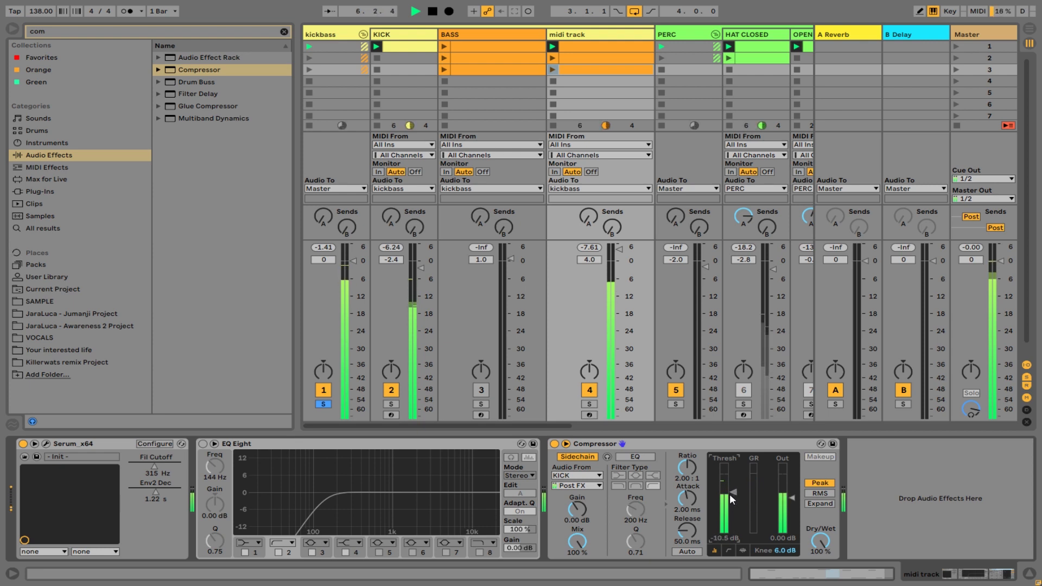
Solo the PERC group and adjust Serum's filter cutoff to about 1228 Hz and Env2 decay to 604 ms.
{"action": "scroll", "coordinate": [571, 422], "scroll_direction": "right", "scroll_amount": 2}
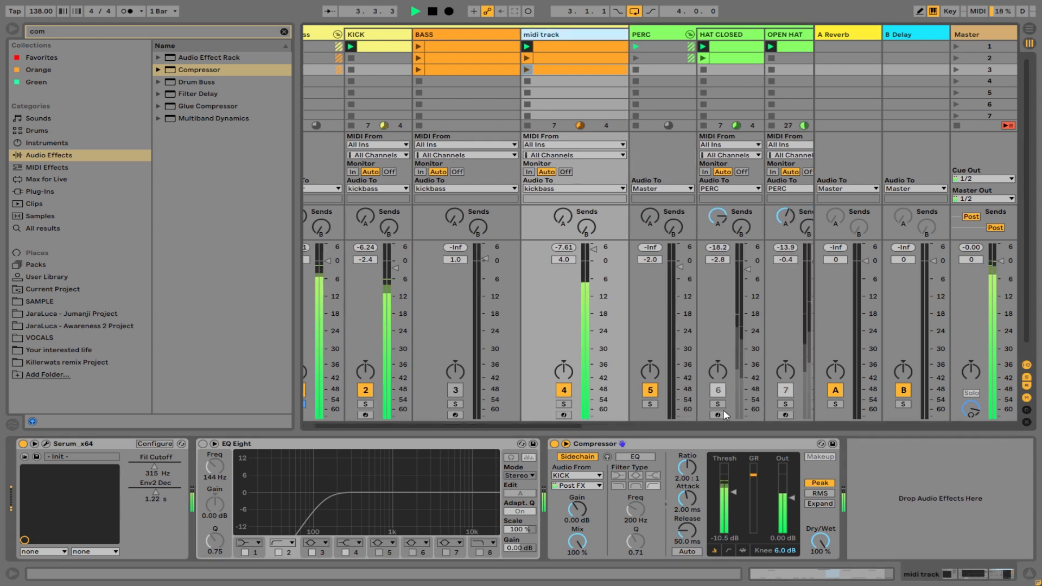
{"action": "left_click", "coordinate": [649, 405]}
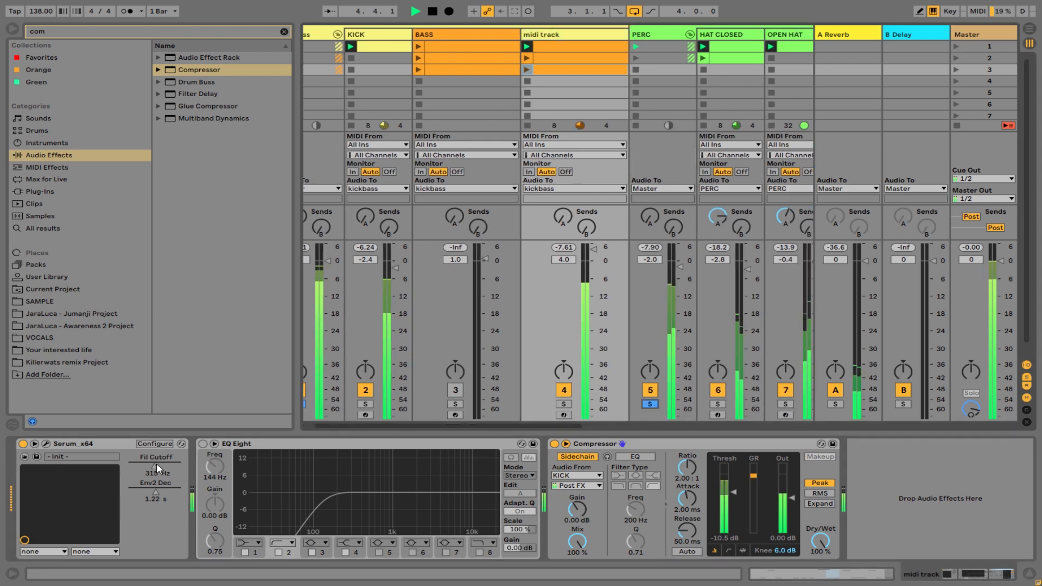
{"action": "left_click_drag", "start_coordinate": [156, 464], "coordinate": [156, 462]}
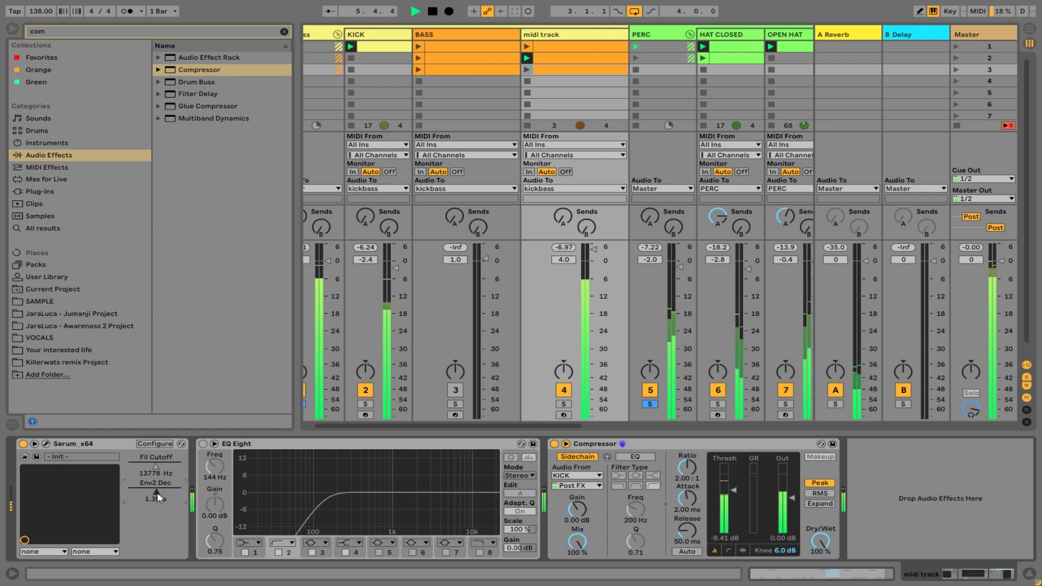
{"action": "left_click_drag", "start_coordinate": [158, 493], "coordinate": [155, 467]}
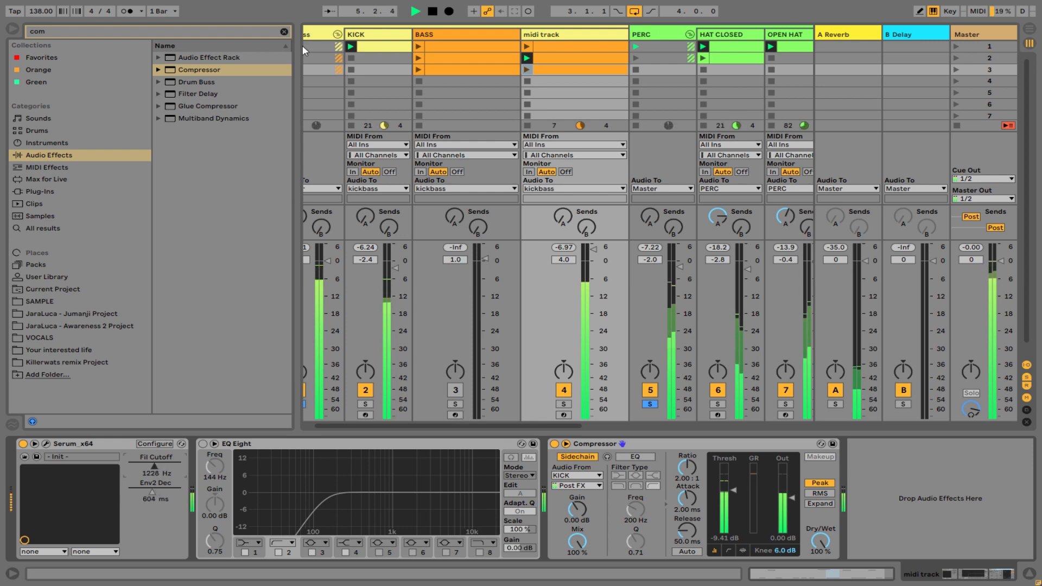
Launch the midi track's third clip and raise Serum's filter cutoff to 2043 Hz and Env2 decay to 1.39 s.
{"action": "left_click", "coordinate": [323, 34]}
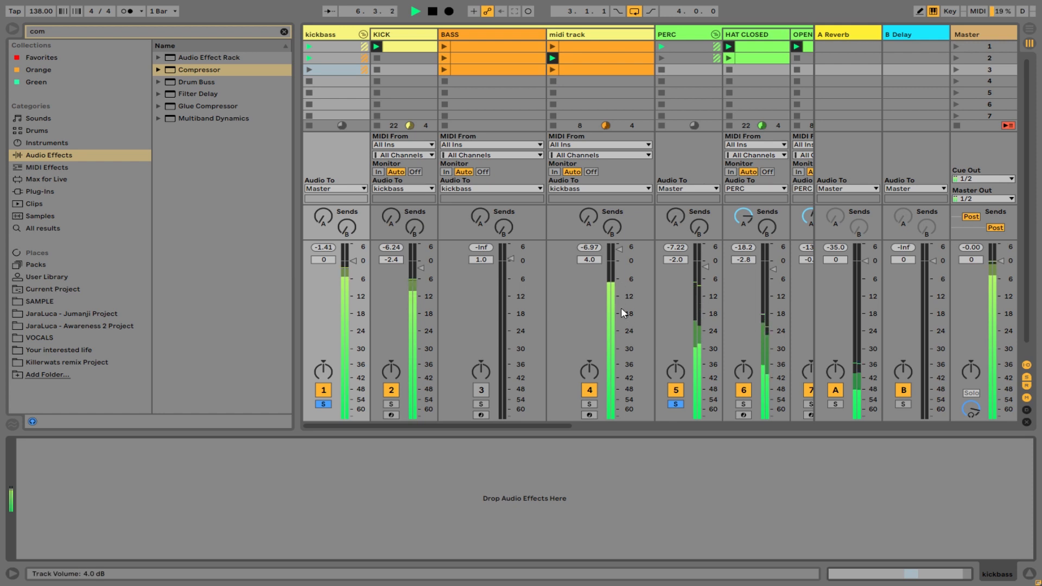
{"action": "left_click", "coordinate": [554, 70]}
{"action": "left_click", "coordinate": [608, 35]}
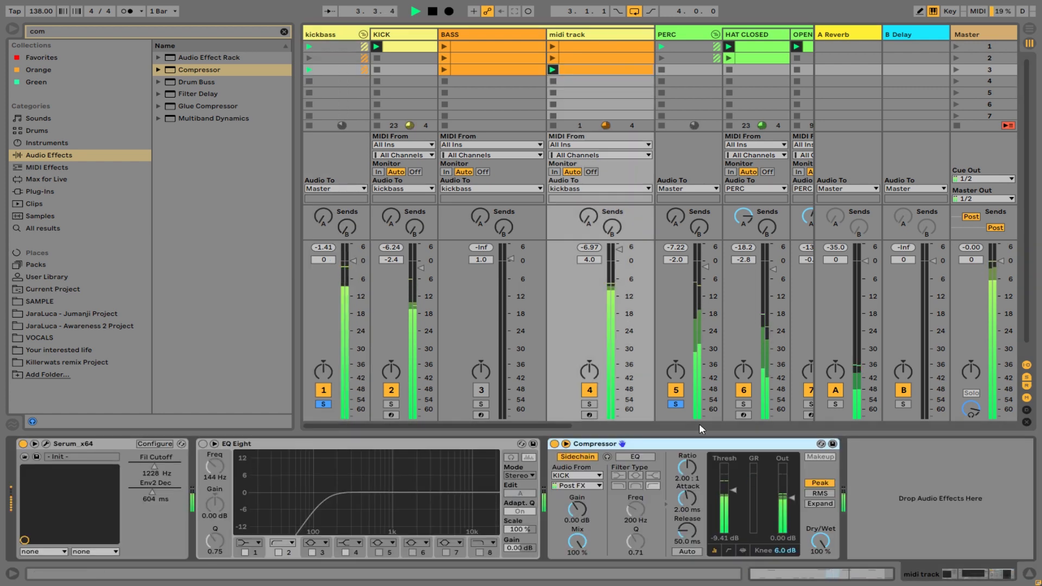
{"action": "left_click", "coordinate": [159, 467]}
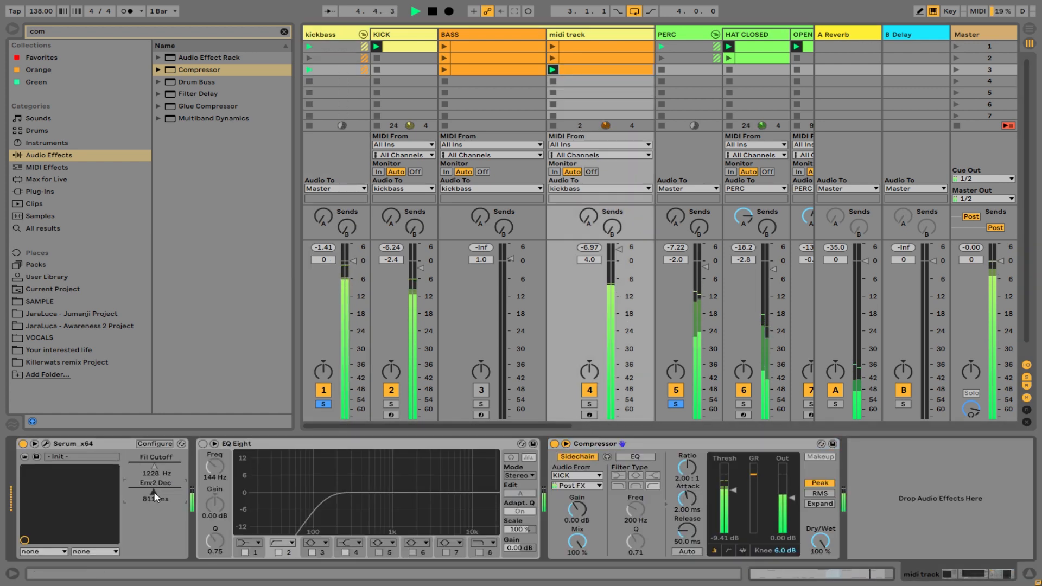
{"action": "left_click_drag", "start_coordinate": [155, 498], "coordinate": [154, 464]}
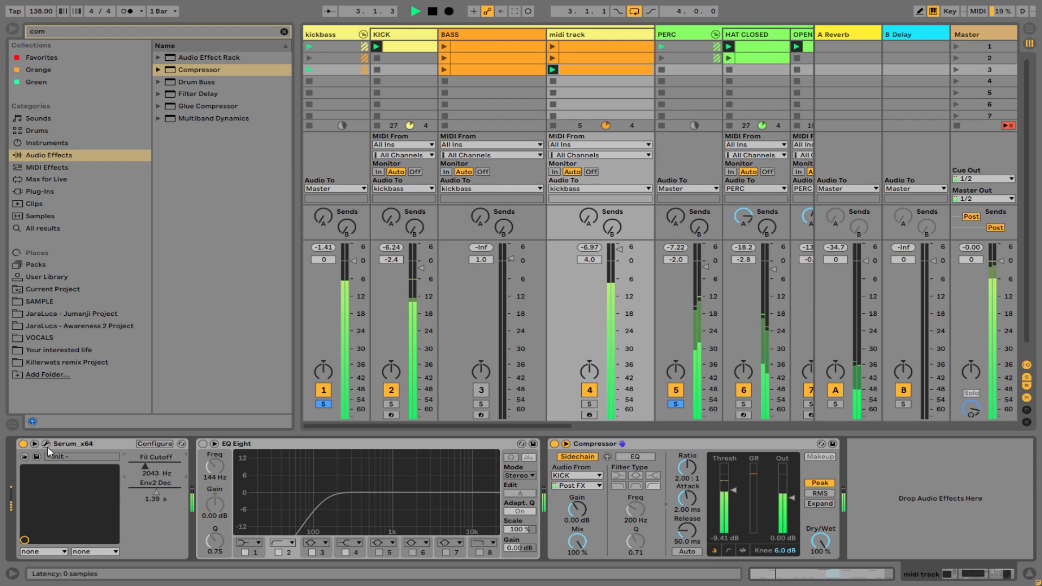
Open the Serum editor, load the Analog wavetable Basic Mini in Osc A and raise its wavetable position to a saw-like shape.
{"action": "left_click", "coordinate": [46, 444]}
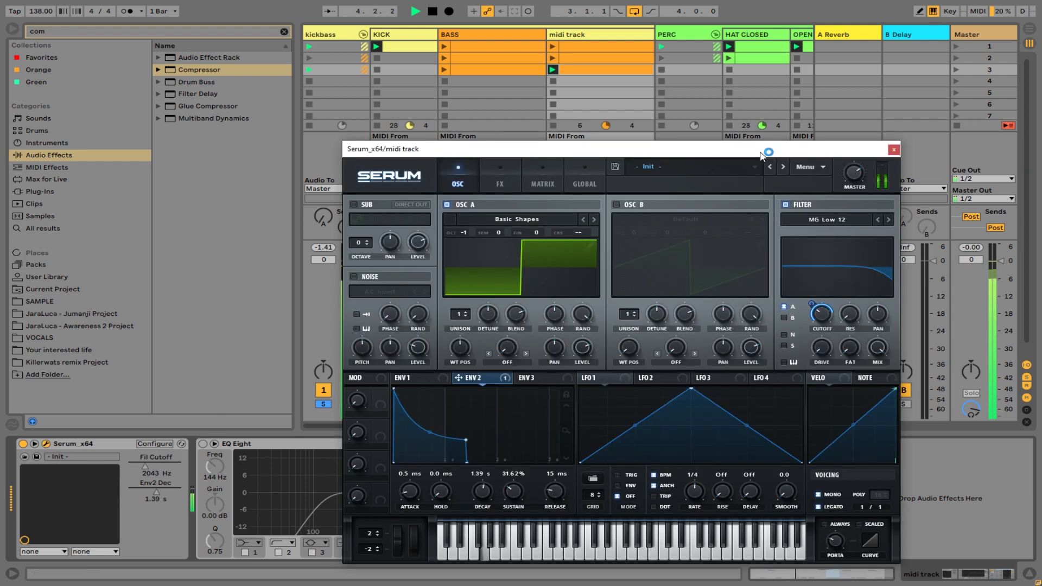
{"action": "left_click_drag", "start_coordinate": [767, 148], "coordinate": [617, 75]}
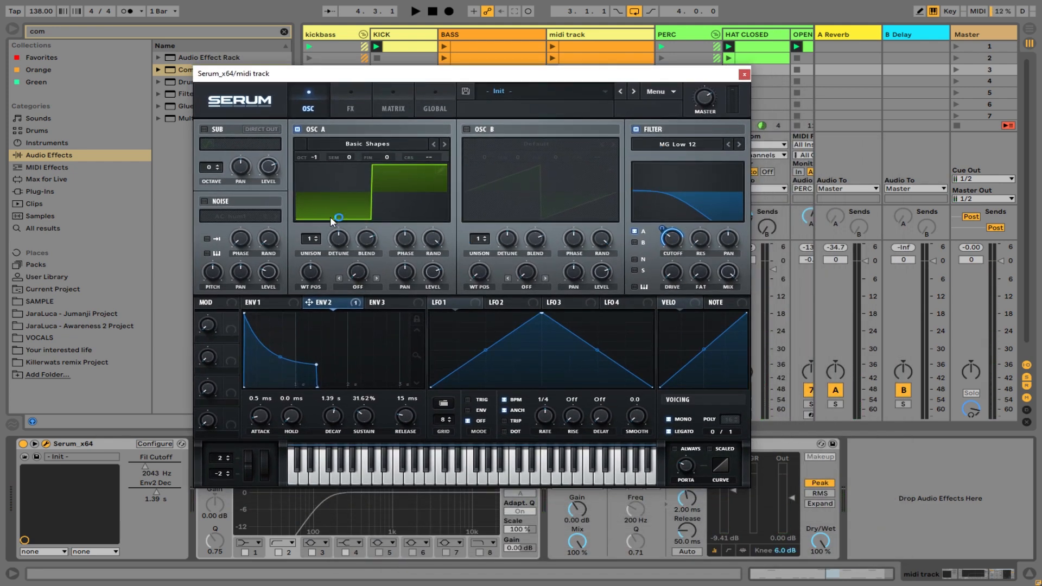
{"action": "left_click", "coordinate": [364, 145]}
{"action": "mouse_move", "coordinate": [378, 158]}
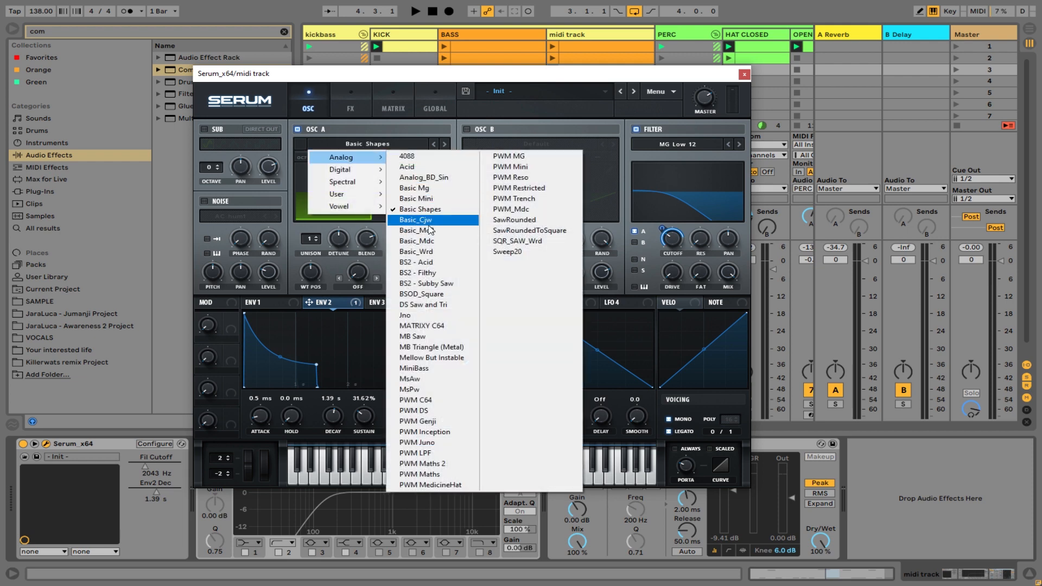
{"action": "left_click", "coordinate": [423, 199]}
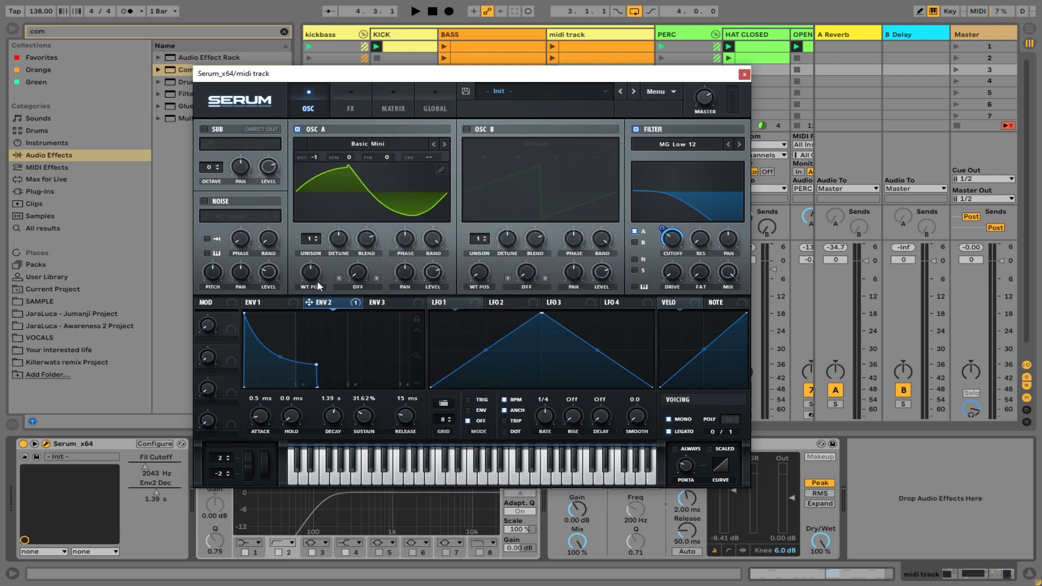
{"action": "left_click_drag", "start_coordinate": [317, 282], "coordinate": [317, 256]}
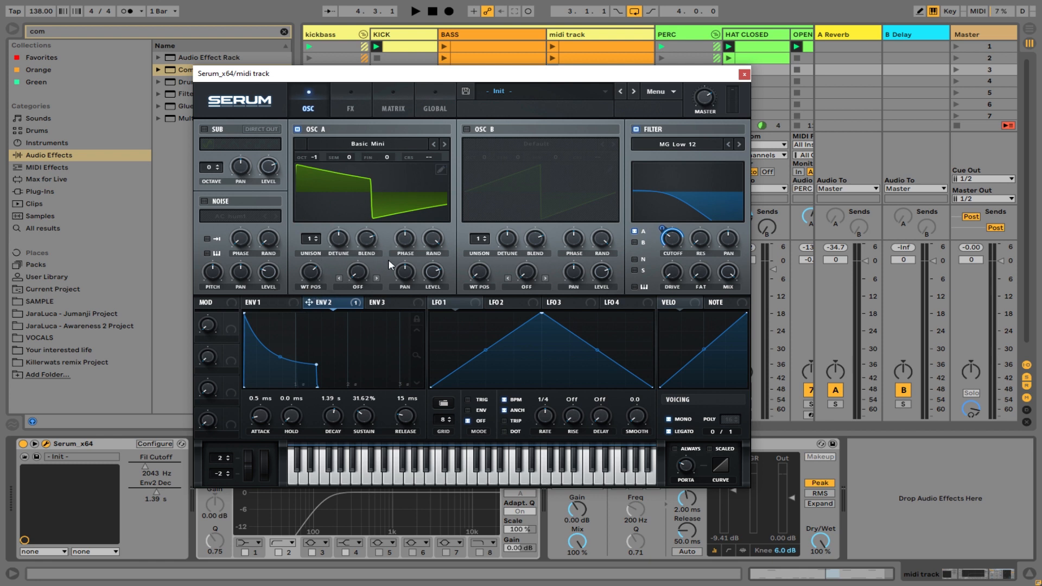
Raise Osc A's level to 100% during playback, then stop the playback.
{"action": "key", "text": "space"}
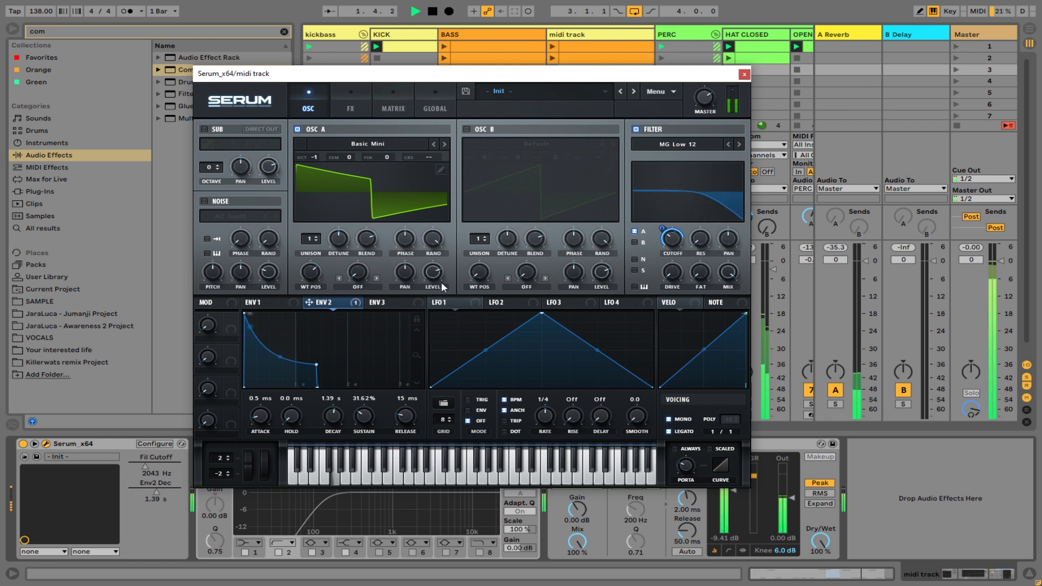
{"action": "left_click_drag", "start_coordinate": [438, 270], "coordinate": [444, 259]}
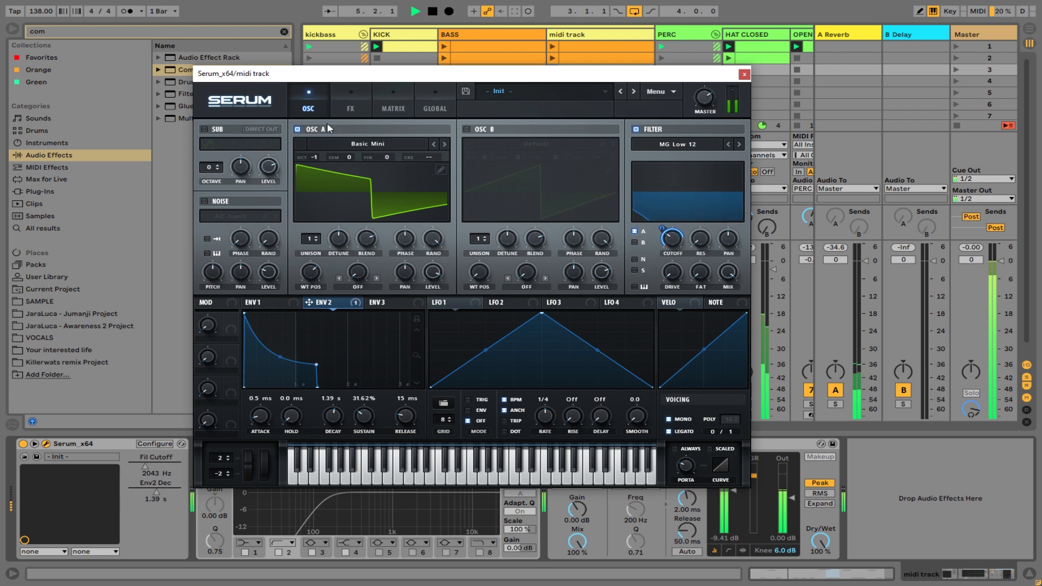
{"action": "key", "text": "space"}
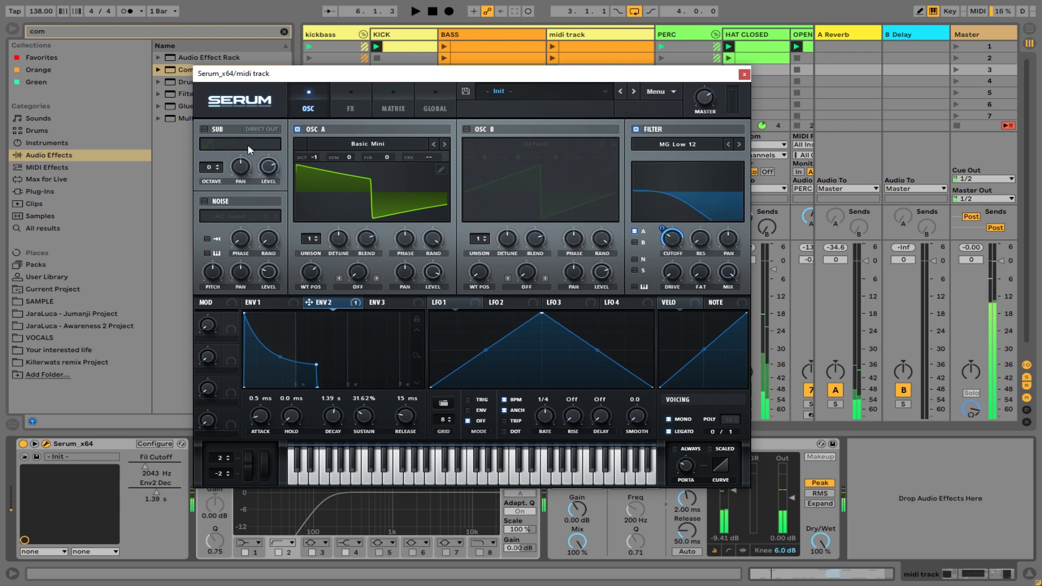
Load the Analog wavetable BSOD_Square in Osc A and play the set to hear it.
{"action": "left_click", "coordinate": [388, 143]}
{"action": "mouse_move", "coordinate": [382, 157]}
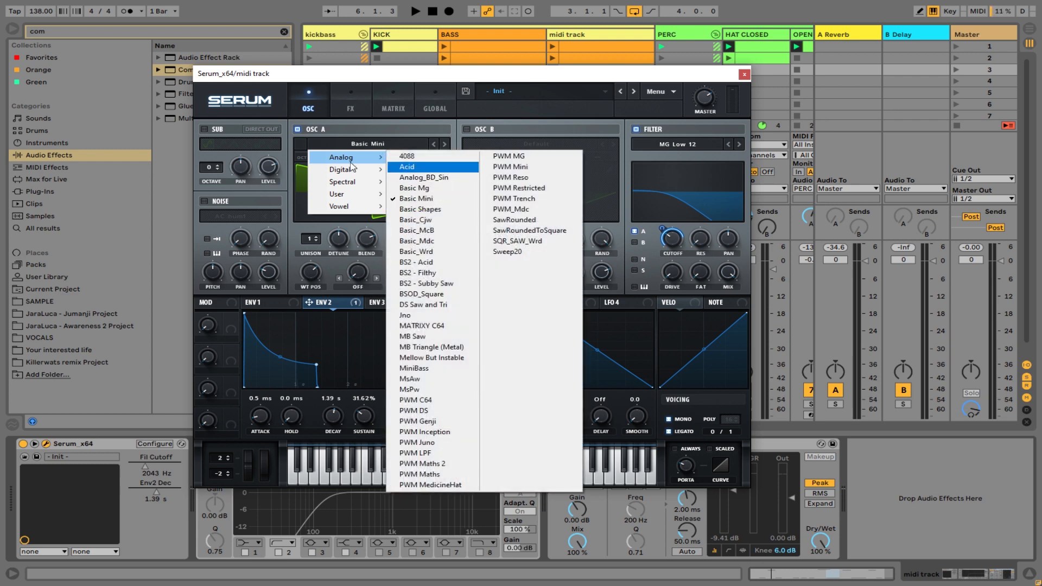
{"action": "left_click", "coordinate": [432, 294]}
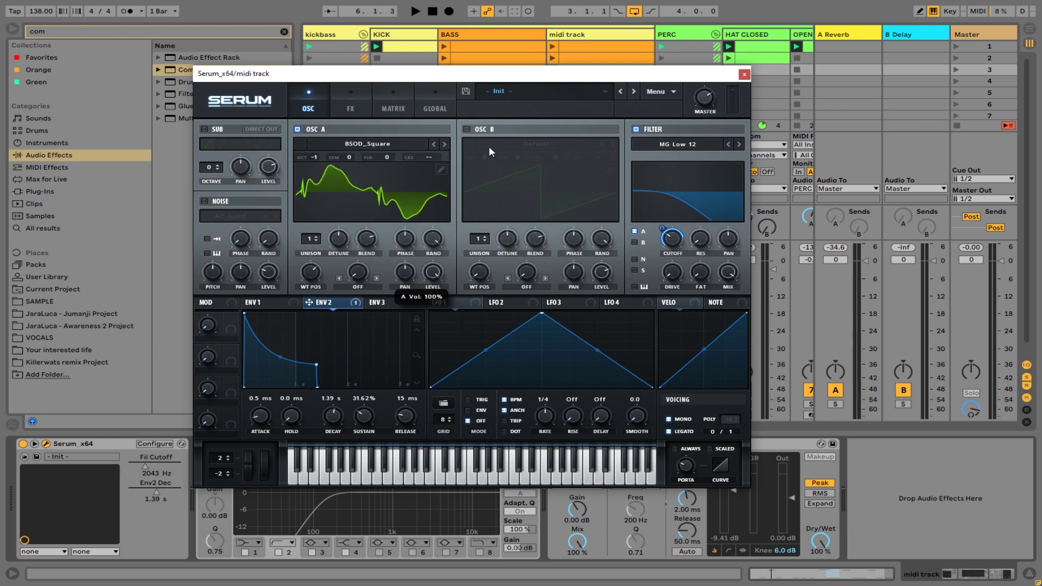
{"action": "key", "text": "space"}
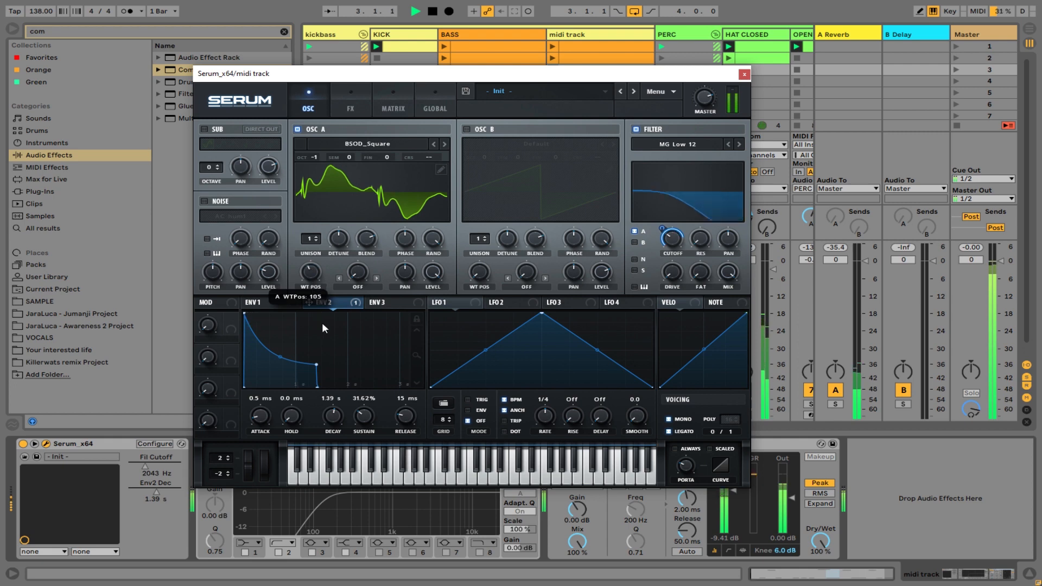
Close the Serum editor and launch the first clip on the midi track.
{"action": "double_click", "coordinate": [744, 75]}
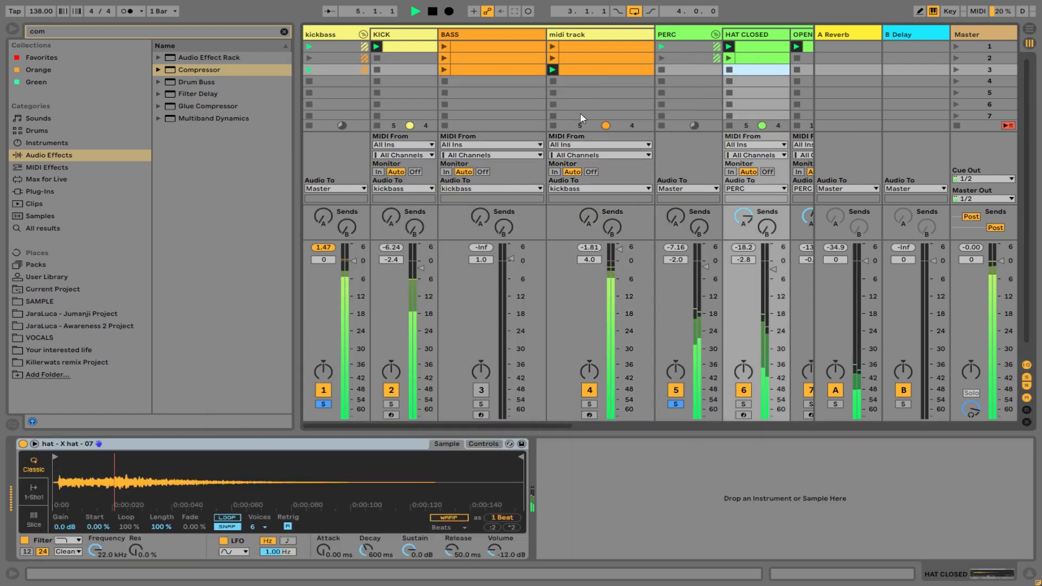
{"action": "left_click", "coordinate": [555, 47]}
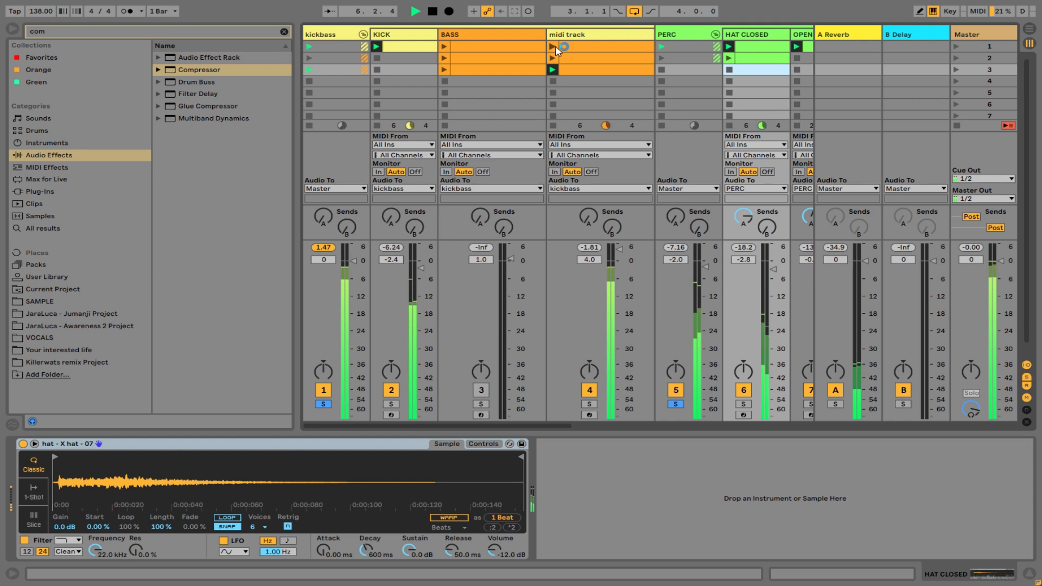
{"action": "left_click", "coordinate": [556, 46]}
Show the midi track's devices and raise Serum's filter cutoff to 9229 Hz and Env2 decay to 2.02 s.
{"action": "left_click", "coordinate": [571, 35]}
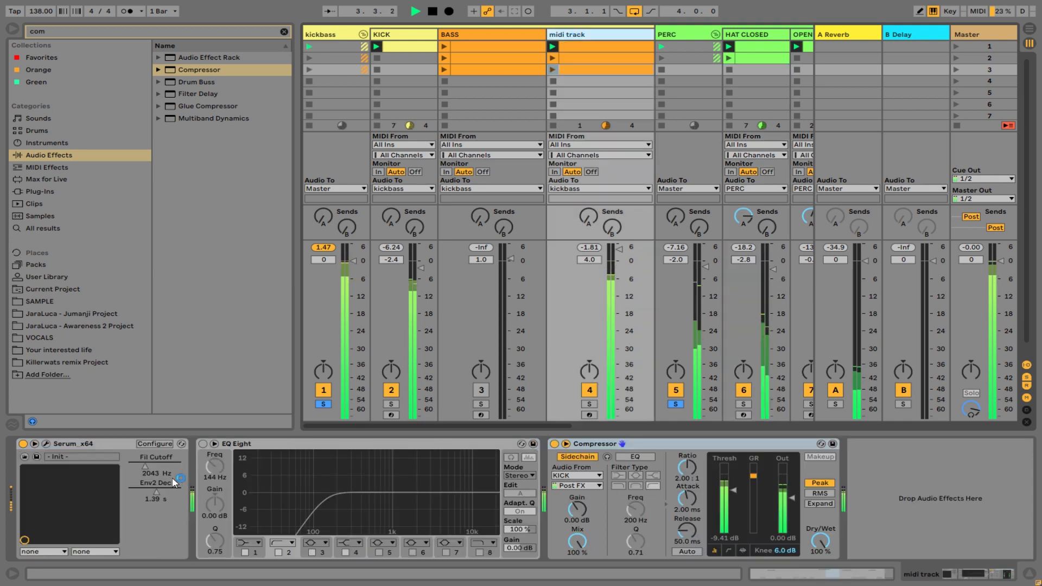
{"action": "left_click_drag", "start_coordinate": [155, 467], "coordinate": [162, 491]}
{"action": "left_click_drag", "start_coordinate": [152, 468], "coordinate": [149, 468]}
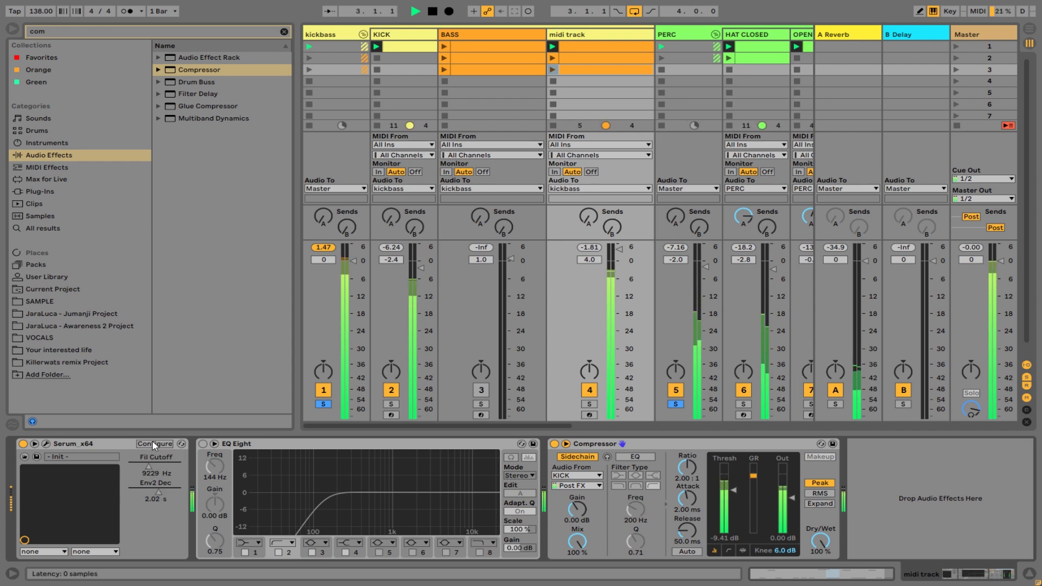
Reopen the Serum editor, set the portamento time to about 58 ms and close the editor.
{"action": "left_click", "coordinate": [46, 443]}
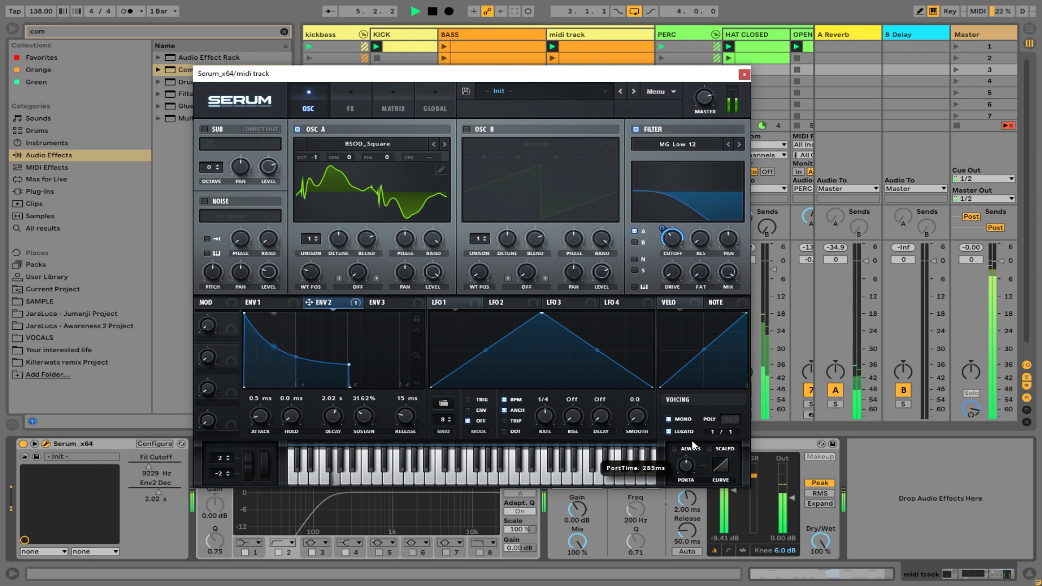
{"action": "left_click_drag", "start_coordinate": [693, 446], "coordinate": [698, 462]}
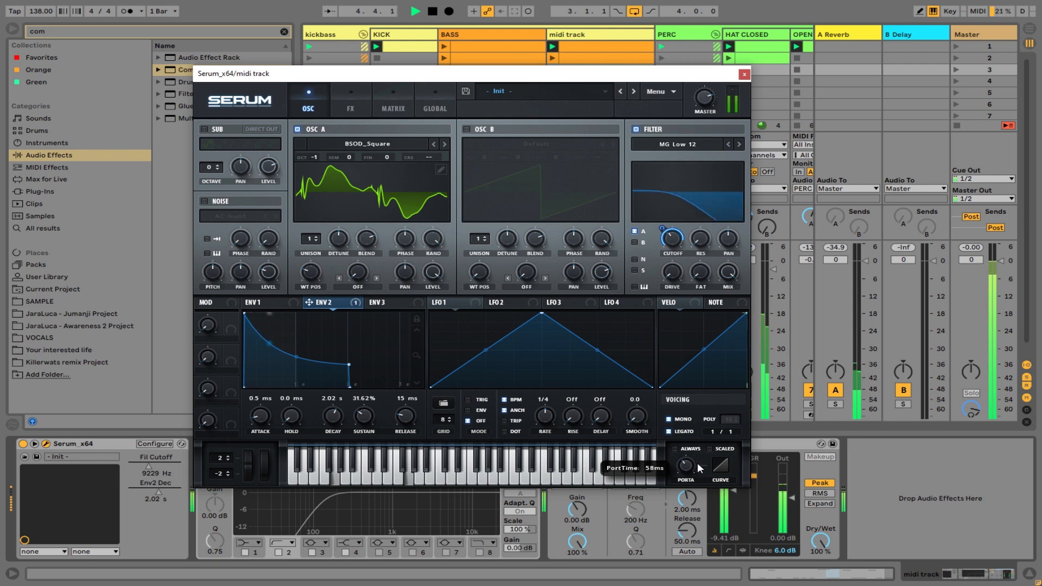
{"action": "left_click", "coordinate": [745, 75]}
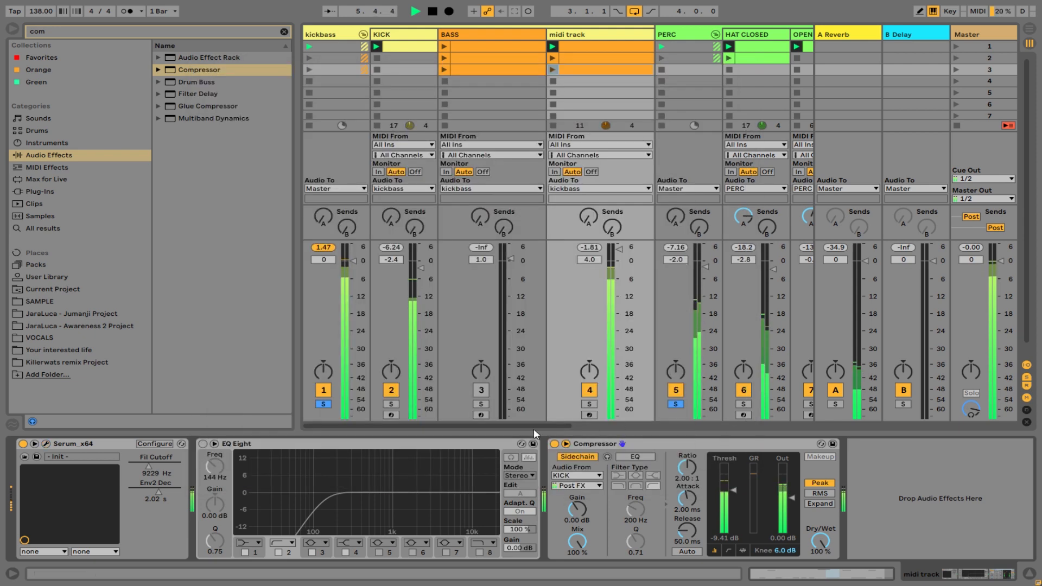
Solo the LEAD track in the leads group alongside the bass and percussion.
{"action": "left_click_drag", "start_coordinate": [533, 428], "coordinate": [754, 416]}
{"action": "left_click", "coordinate": [504, 404]}
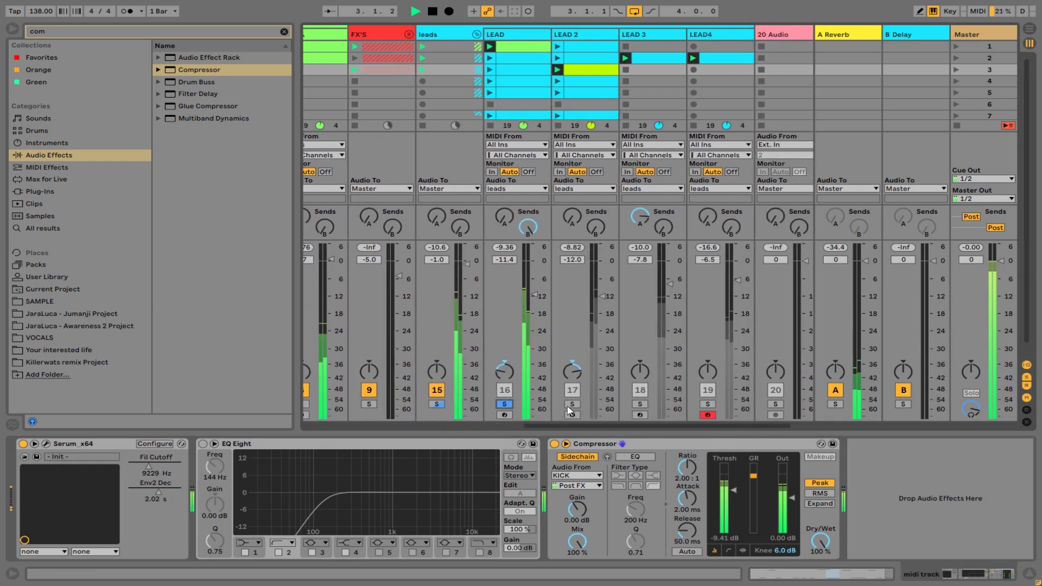
Solo the LEAD 2, LEAD 3 and LEAD4 tracks as well, raising LEAD 3's volume to -7.0 dB.
{"action": "left_click", "coordinate": [572, 404], "text": "ctrl"}
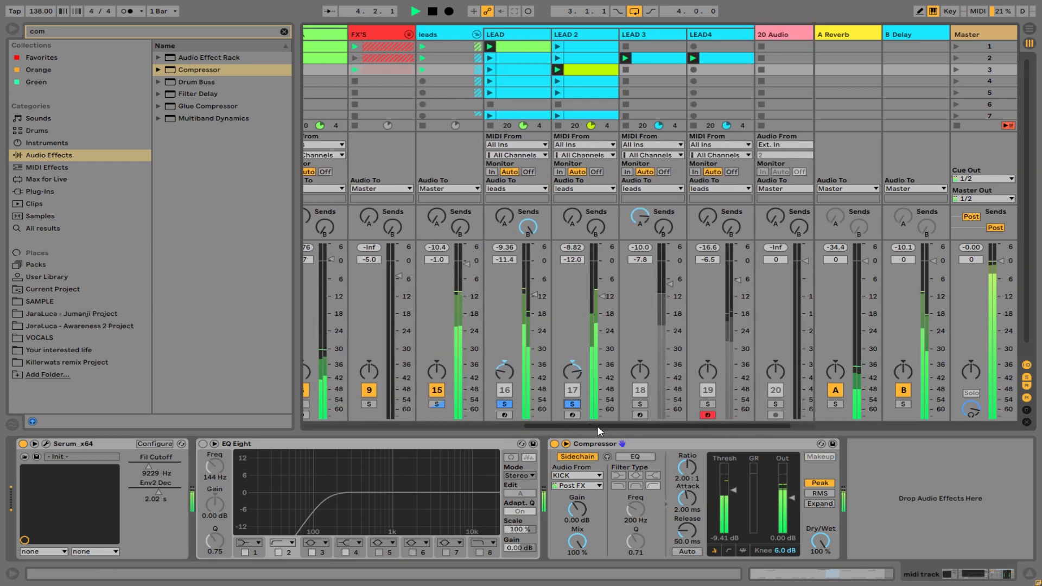
{"action": "left_click", "coordinate": [640, 404], "text": "ctrl"}
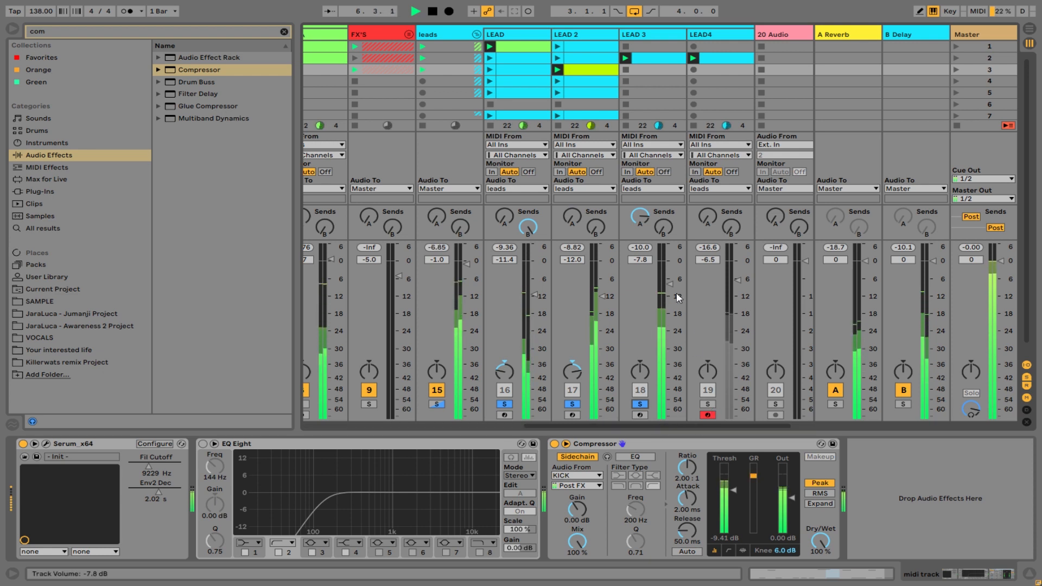
{"action": "left_click_drag", "start_coordinate": [670, 284], "coordinate": [671, 281]}
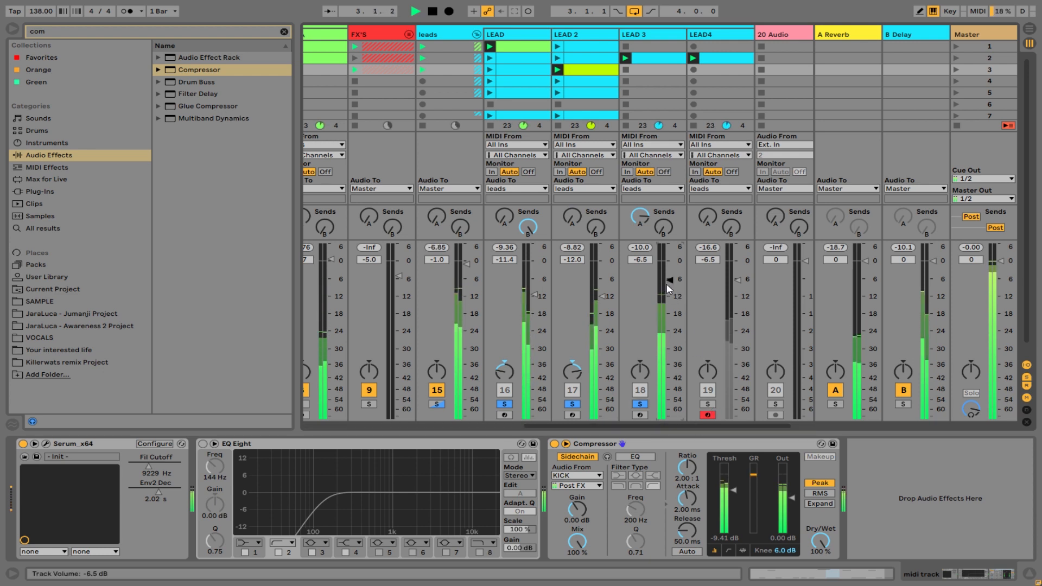
{"action": "left_click", "coordinate": [707, 404], "text": "ctrl"}
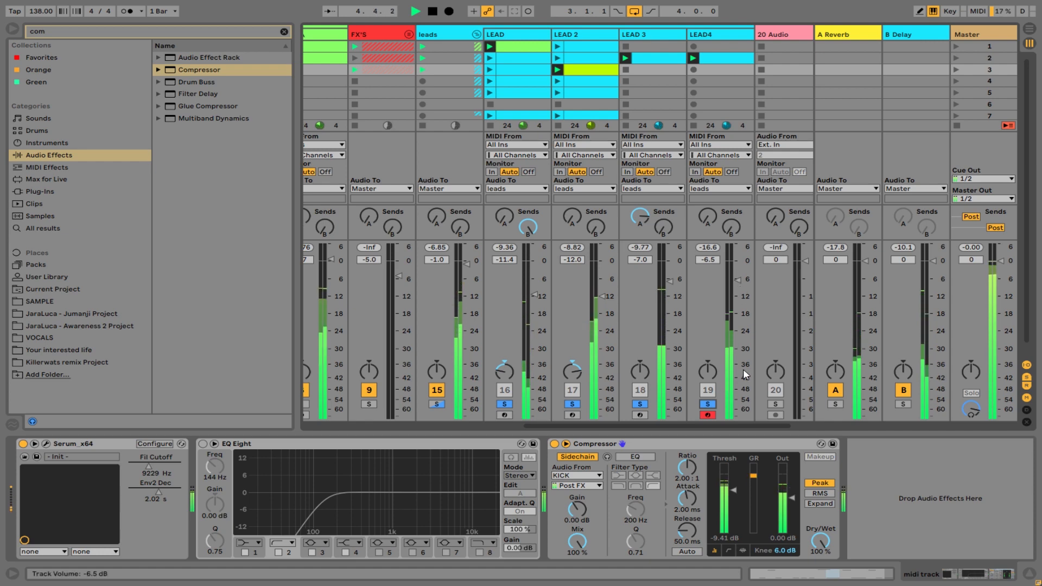
Hide the browser to widen the mixer, check the playing tracks from kick to leads and stop playback.
{"action": "left_click_drag", "start_coordinate": [744, 426], "coordinate": [788, 428]}
{"action": "left_click_drag", "start_coordinate": [648, 426], "coordinate": [581, 426]}
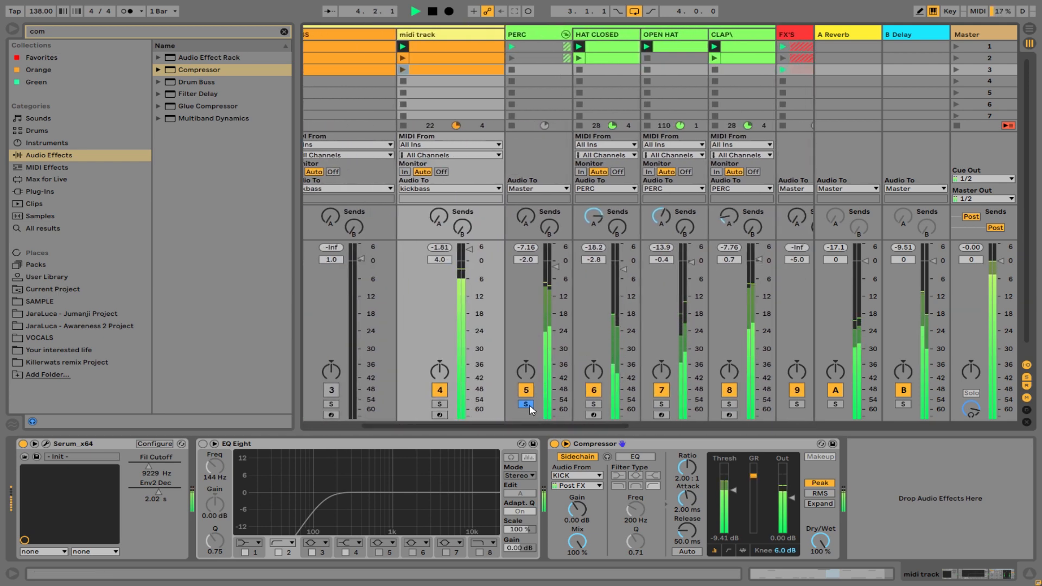
{"action": "left_click", "coordinate": [12, 29]}
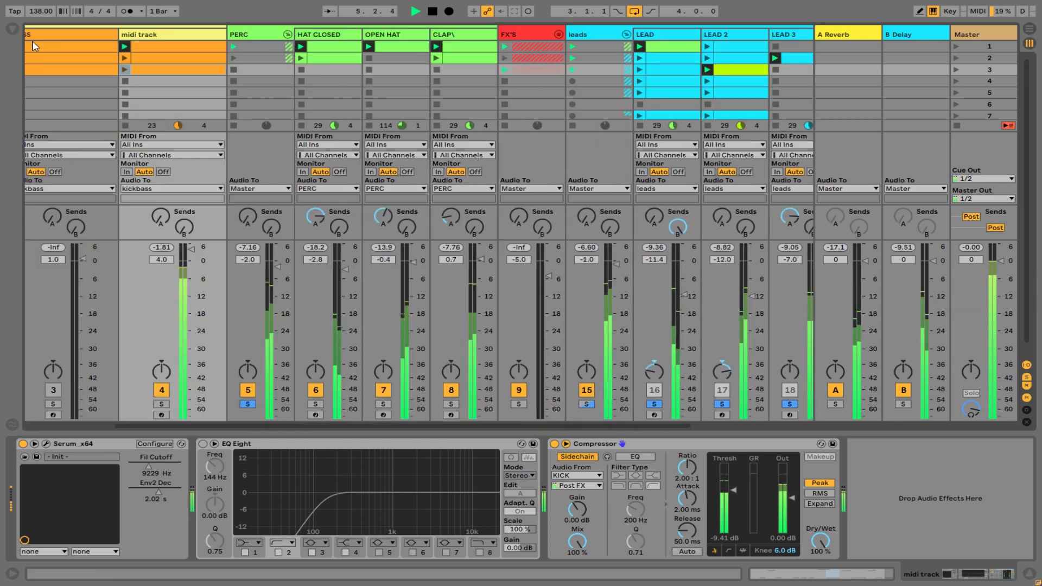
{"action": "left_click_drag", "start_coordinate": [608, 426], "coordinate": [704, 426]}
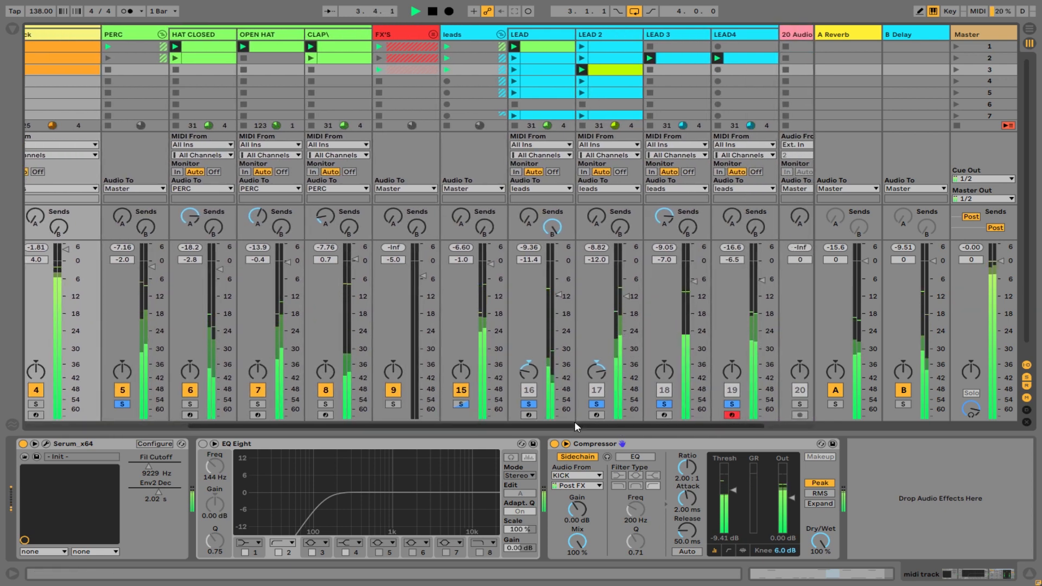
{"action": "left_click_drag", "start_coordinate": [568, 425], "coordinate": [432, 418]}
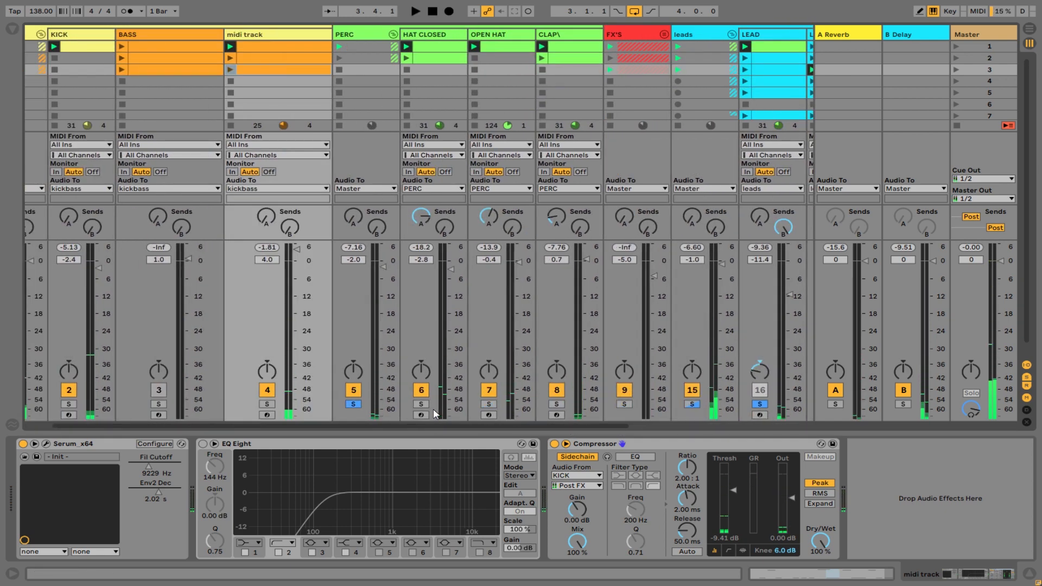
{"action": "key", "text": "F11"}
{"action": "key", "text": "F11"}
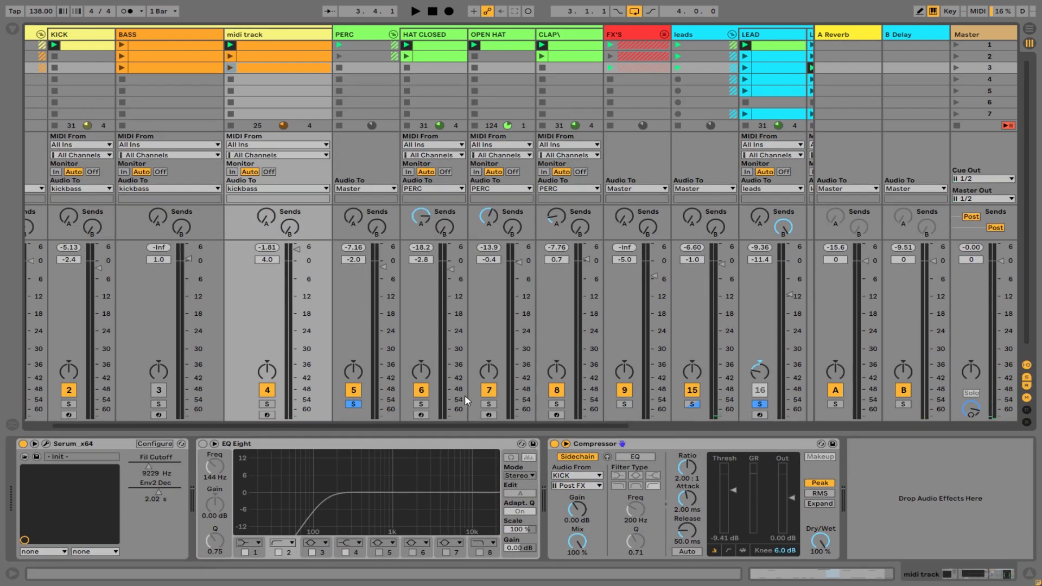